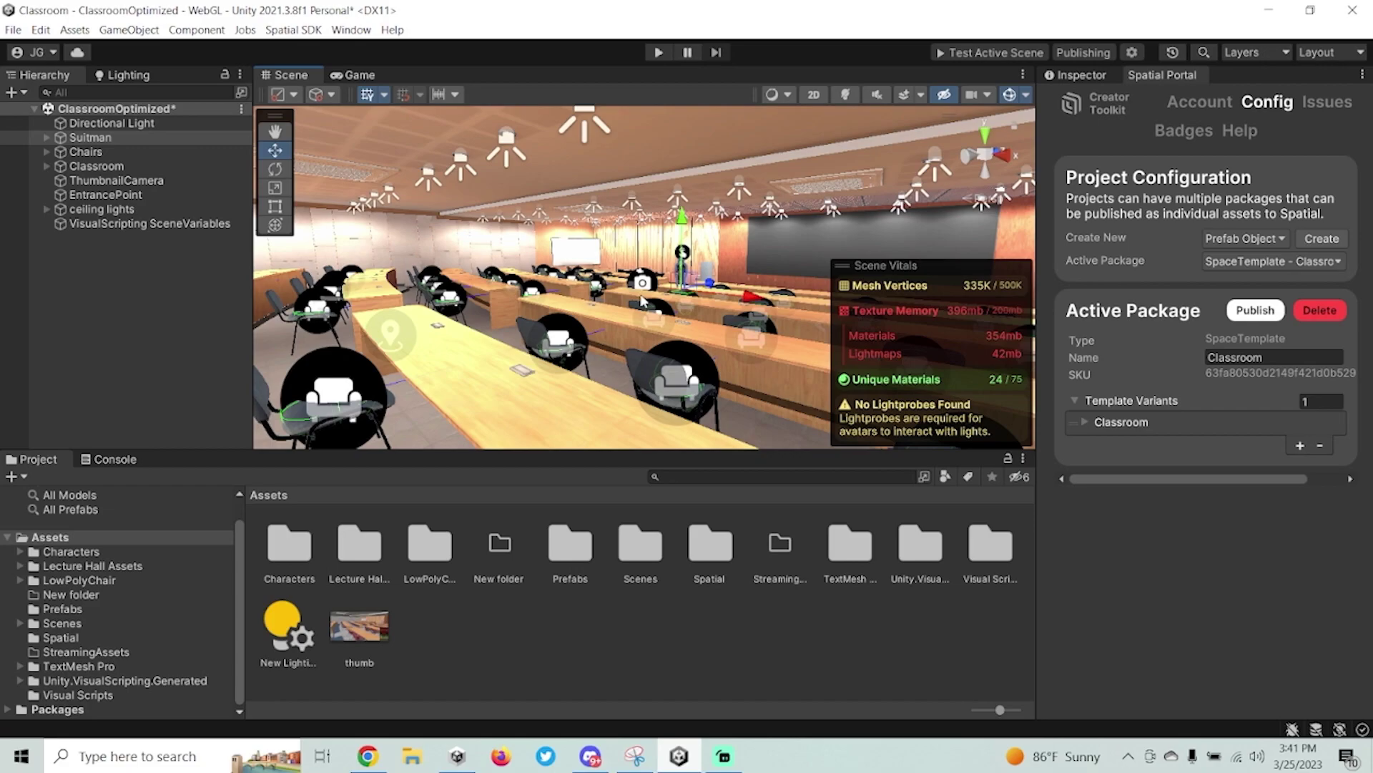
# Run Test Active Scene and confirm uploading the classroom package to the Spatial sandbox.
pyautogui.moveTo(762, 252); pyautogui.dragTo(668, 299, button='right')
pyautogui.scroll(-5, 668, 299)
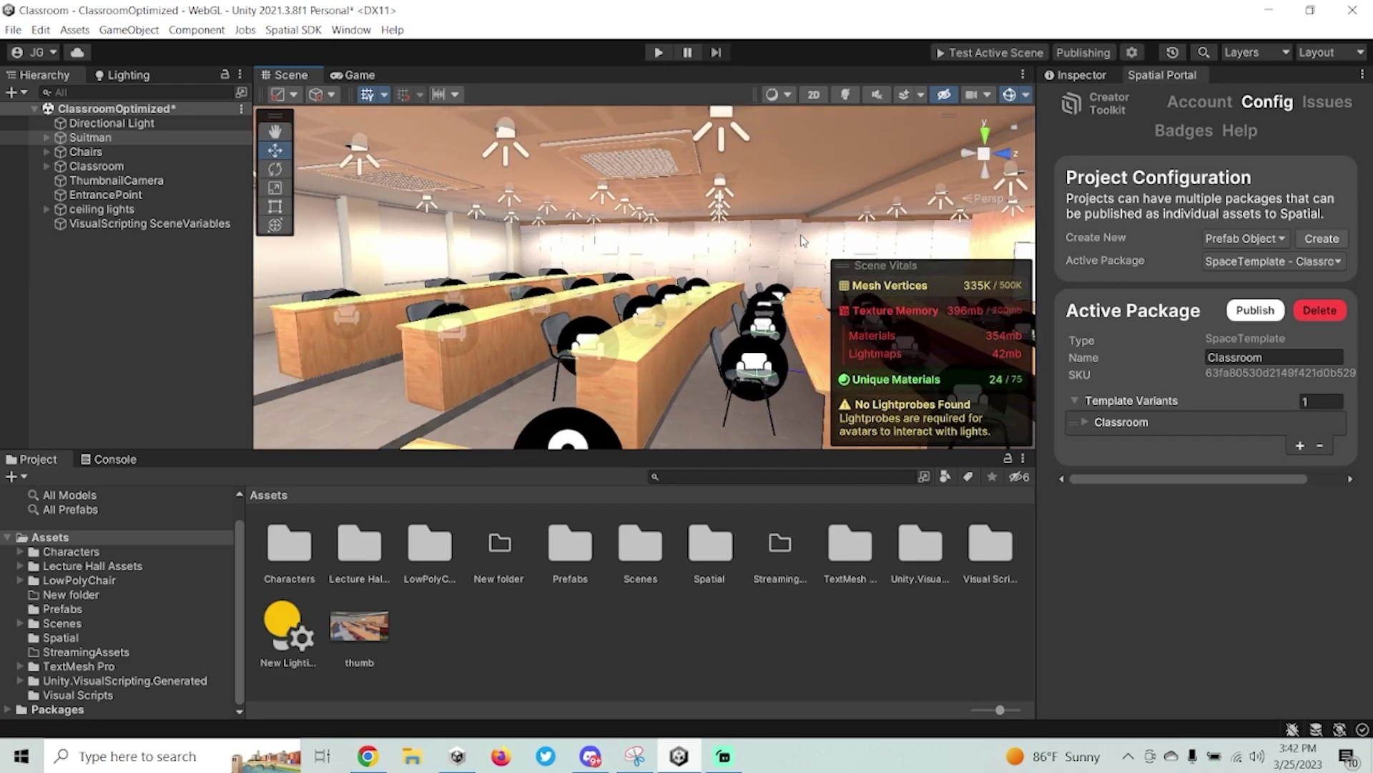
pyautogui.click(961, 56)
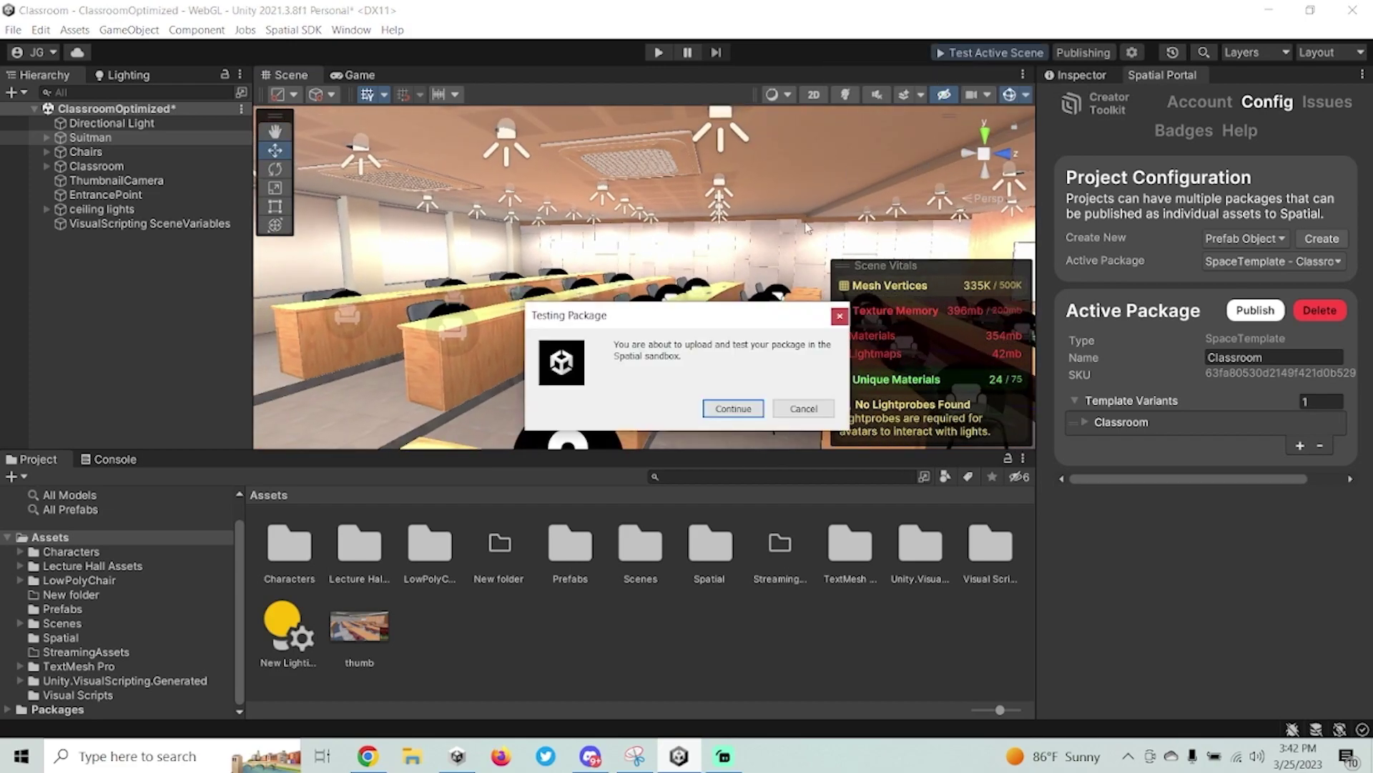
pyautogui.click(729, 406)
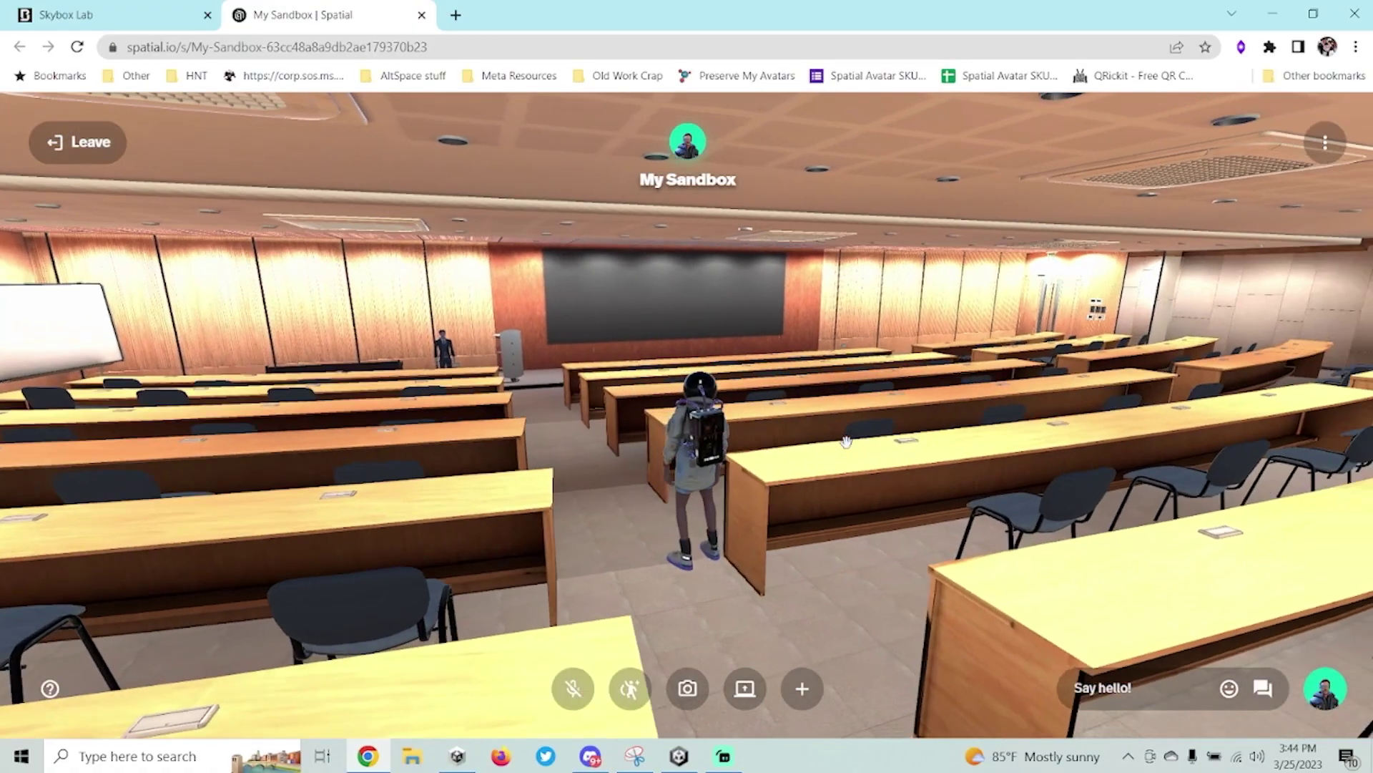
pyautogui.scroll(-10, 846, 442)
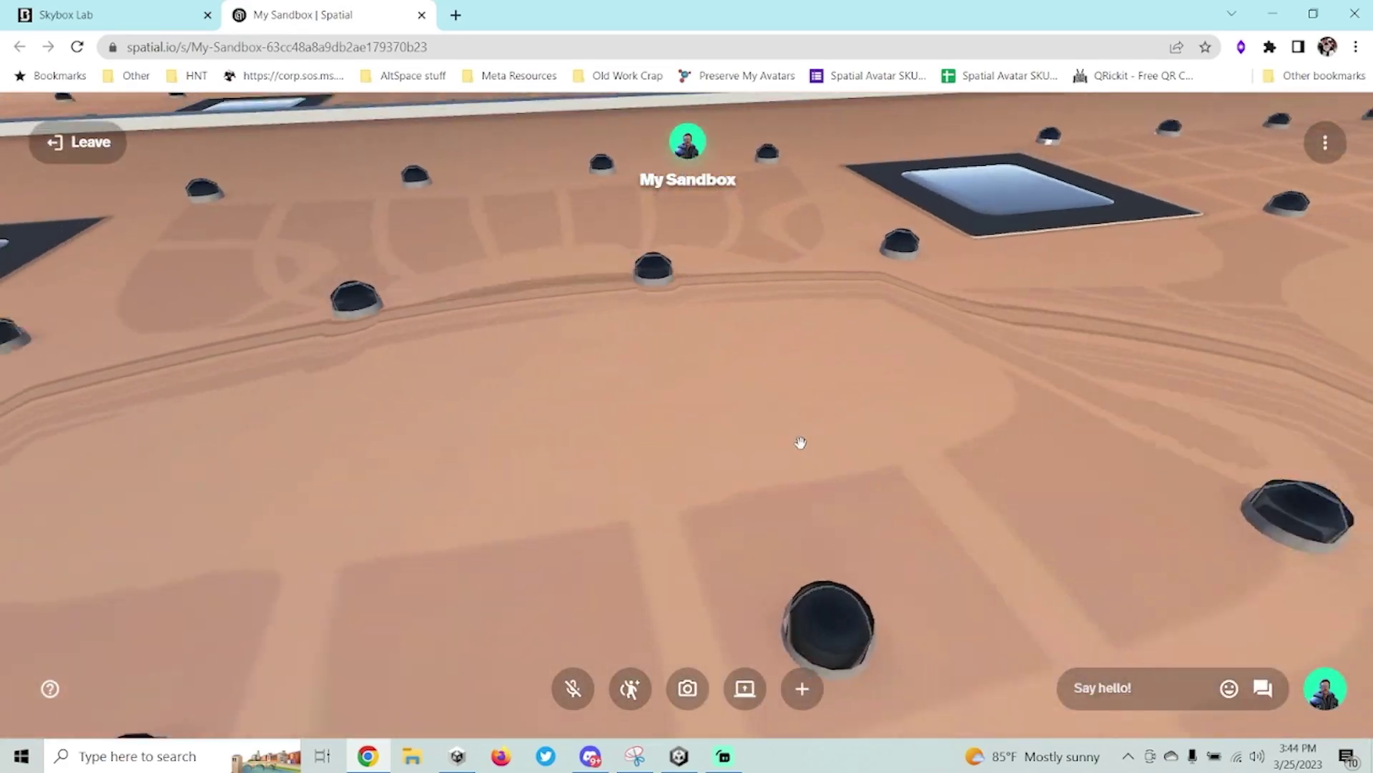
pyautogui.scroll(-10, 800, 442)
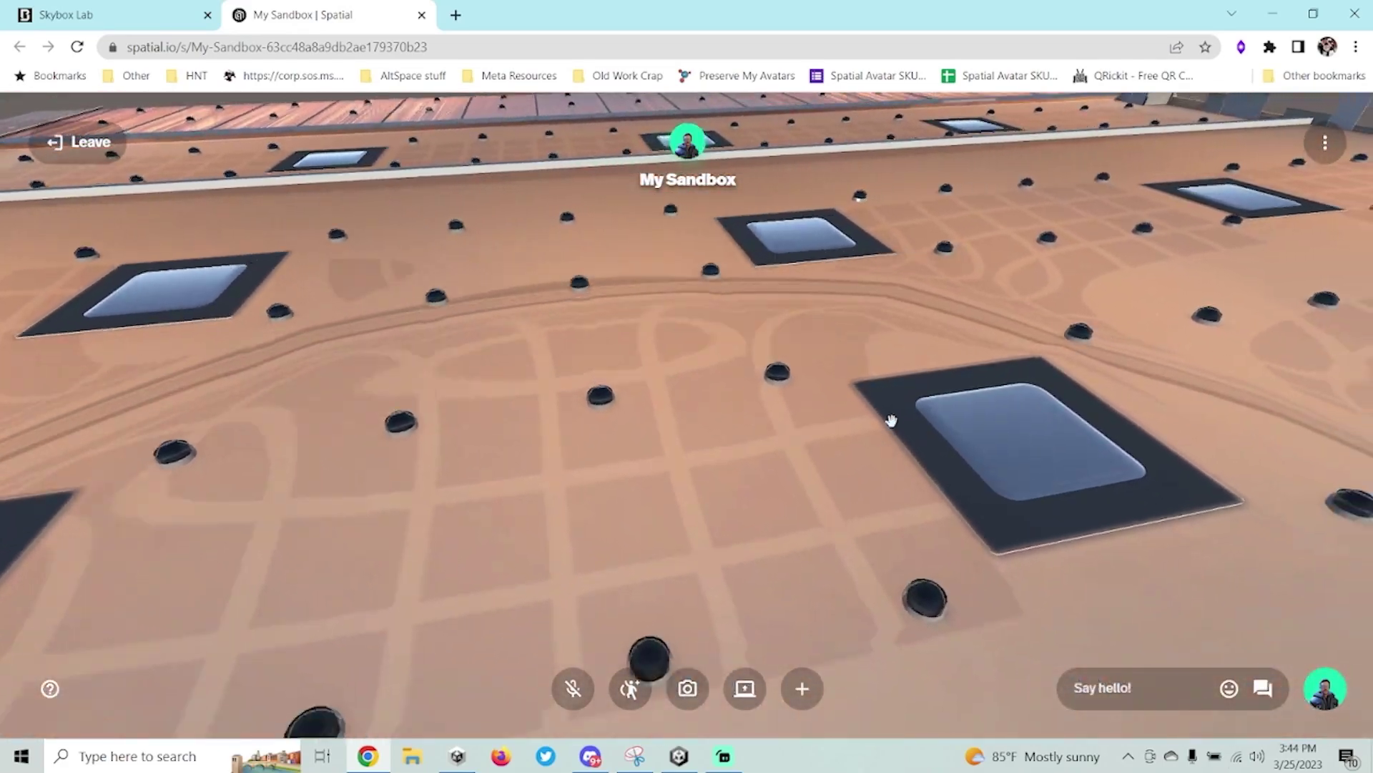
pyautogui.moveTo(889, 420); pyautogui.dragTo(467, 492)
pyautogui.scroll(15, 822, 426)
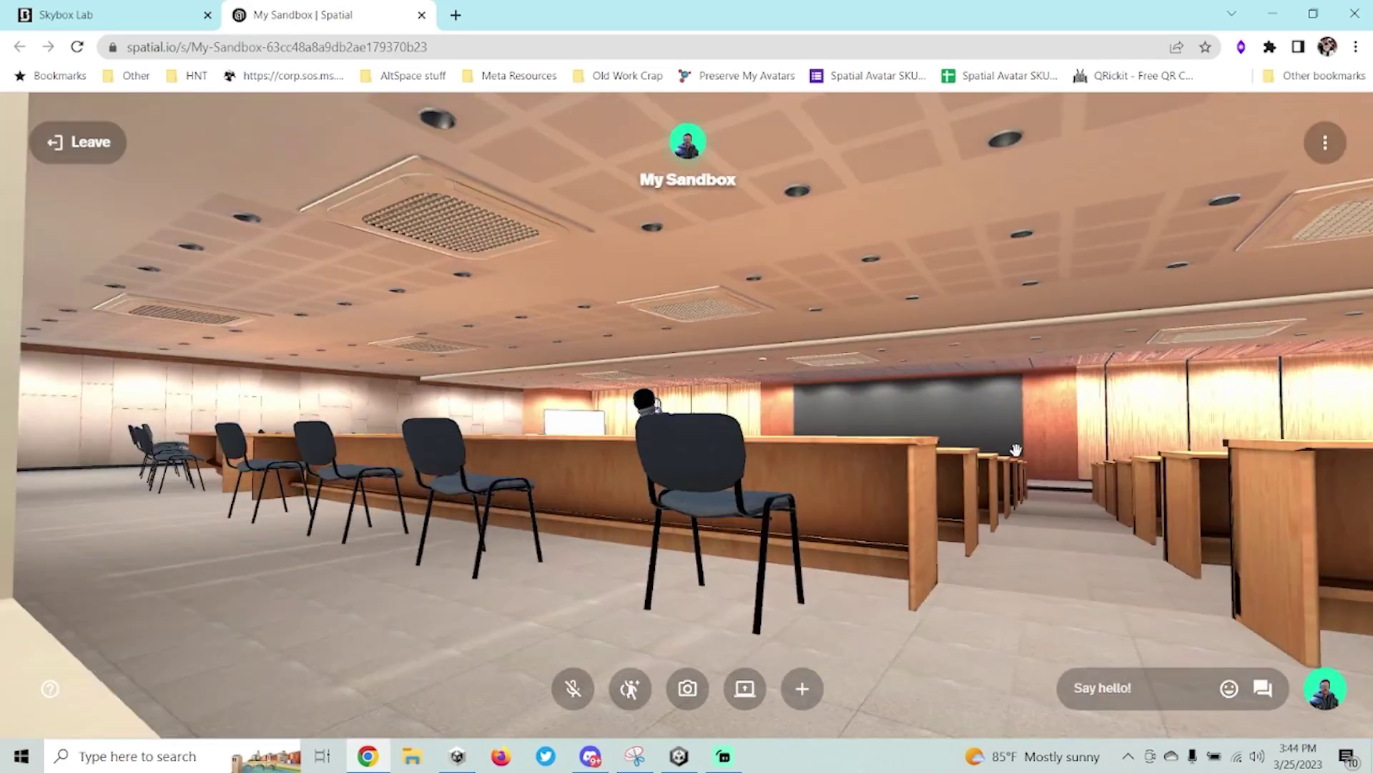
pyautogui.moveTo(1064, 453)
pyautogui.mouseDown()
pyautogui.moveTo(1309, 462)
pyautogui.moveTo(701, 508)
pyautogui.moveTo(840, 466)
pyautogui.moveTo(1048, 456)
pyautogui.mouseUp()
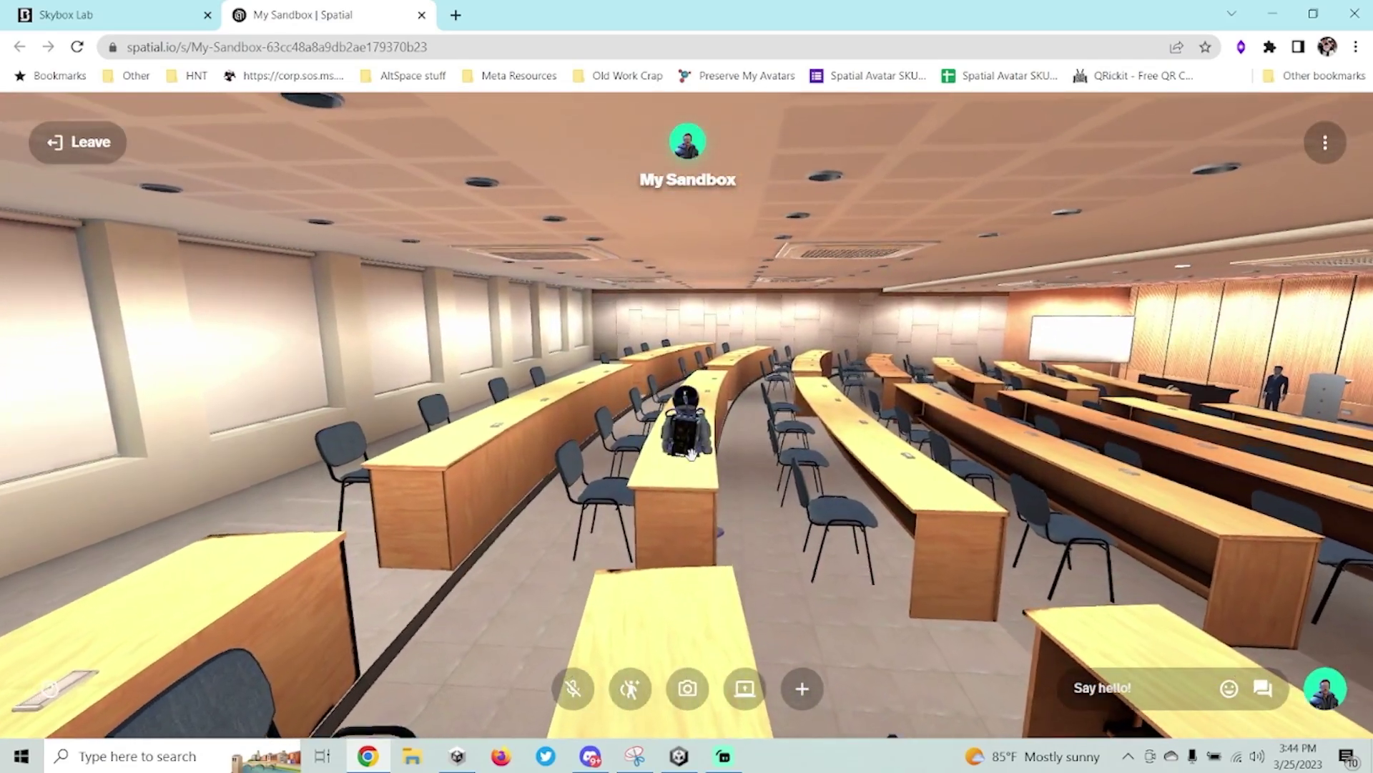
pyautogui.moveTo(691, 454); pyautogui.dragTo(898, 454)
pyautogui.press('d')
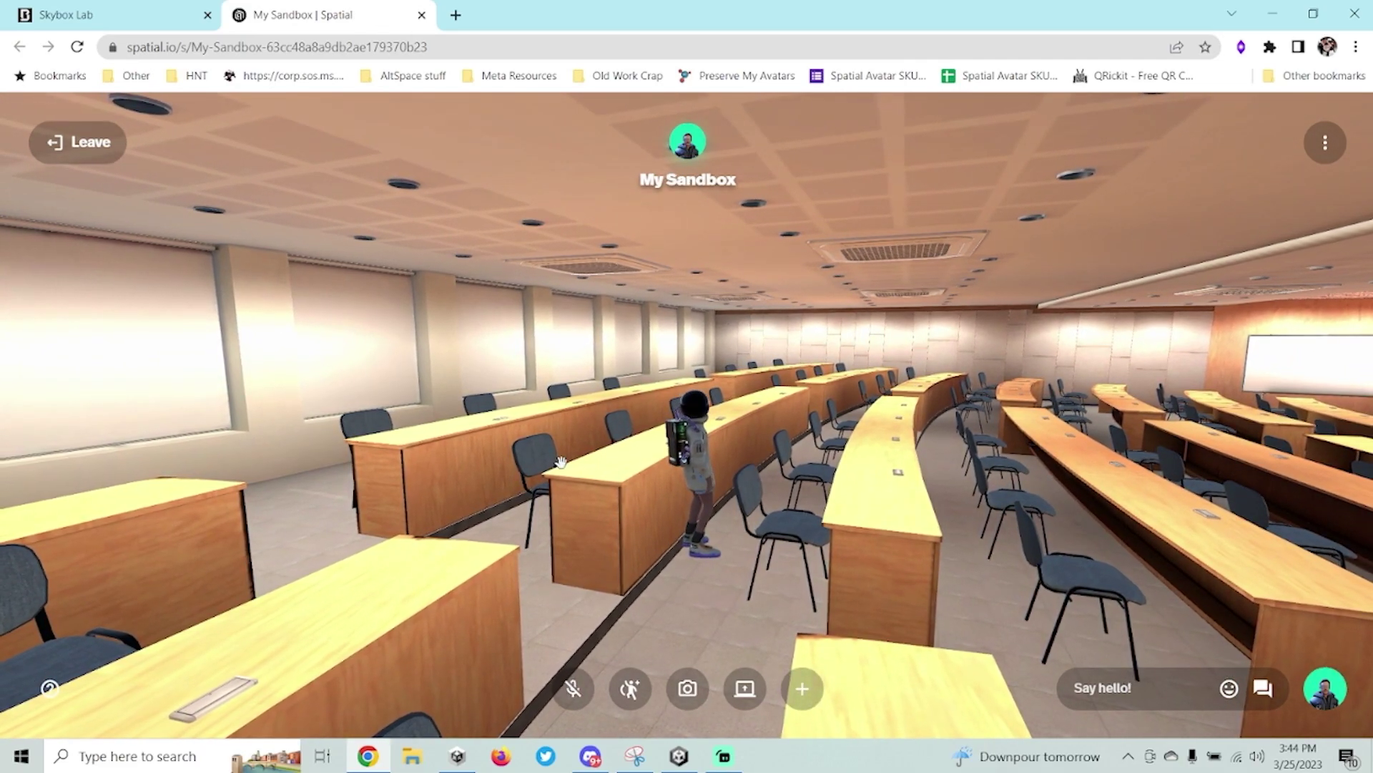
pyautogui.moveTo(561, 461); pyautogui.dragTo(737, 469)
pyautogui.moveTo(542, 595); pyautogui.dragTo(644, 642)
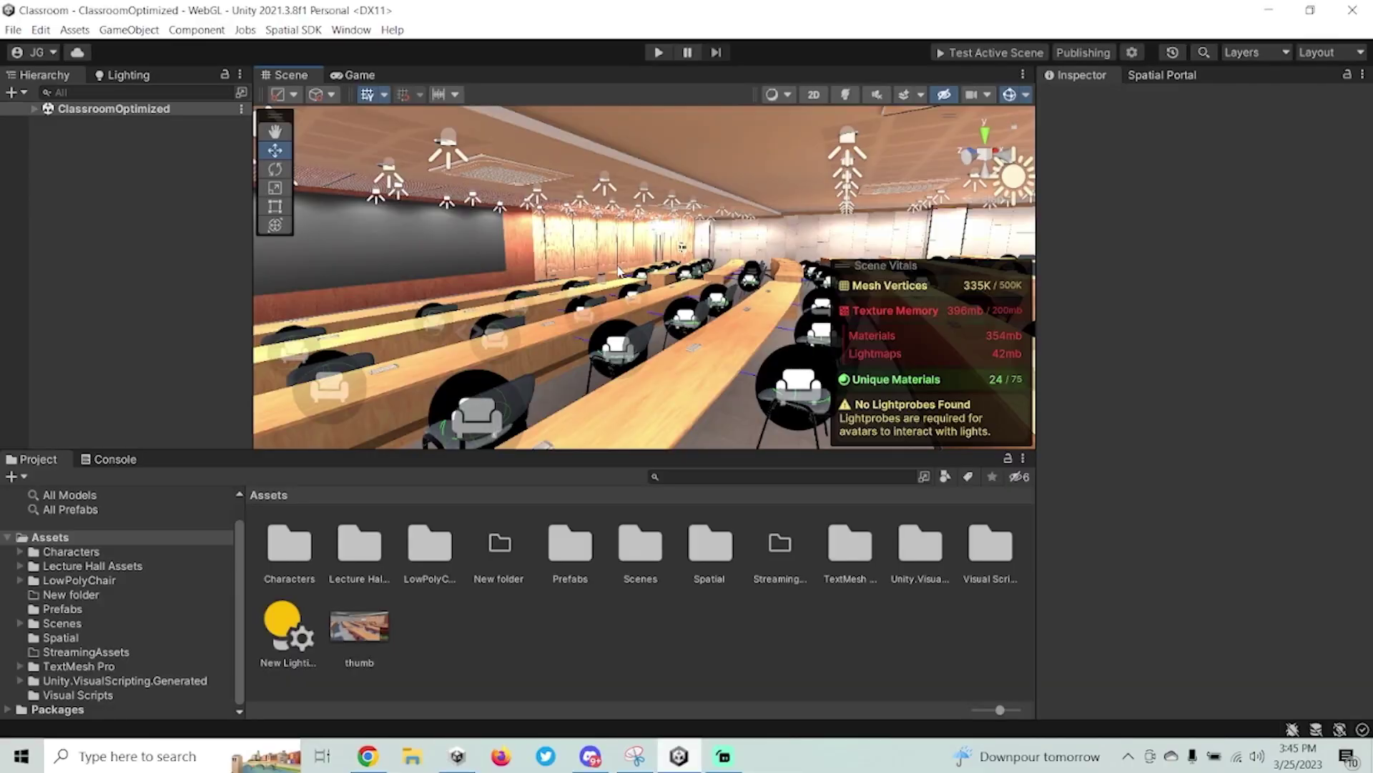
# Select the wall_mat_R wall in the Scene view and add a Mesh Collider component to it.
pyautogui.press('w')
pyautogui.moveTo(620, 272); pyautogui.dragTo(628, 264, button='right')
pyautogui.scroll(4, 628, 263)
pyautogui.click(605, 284)
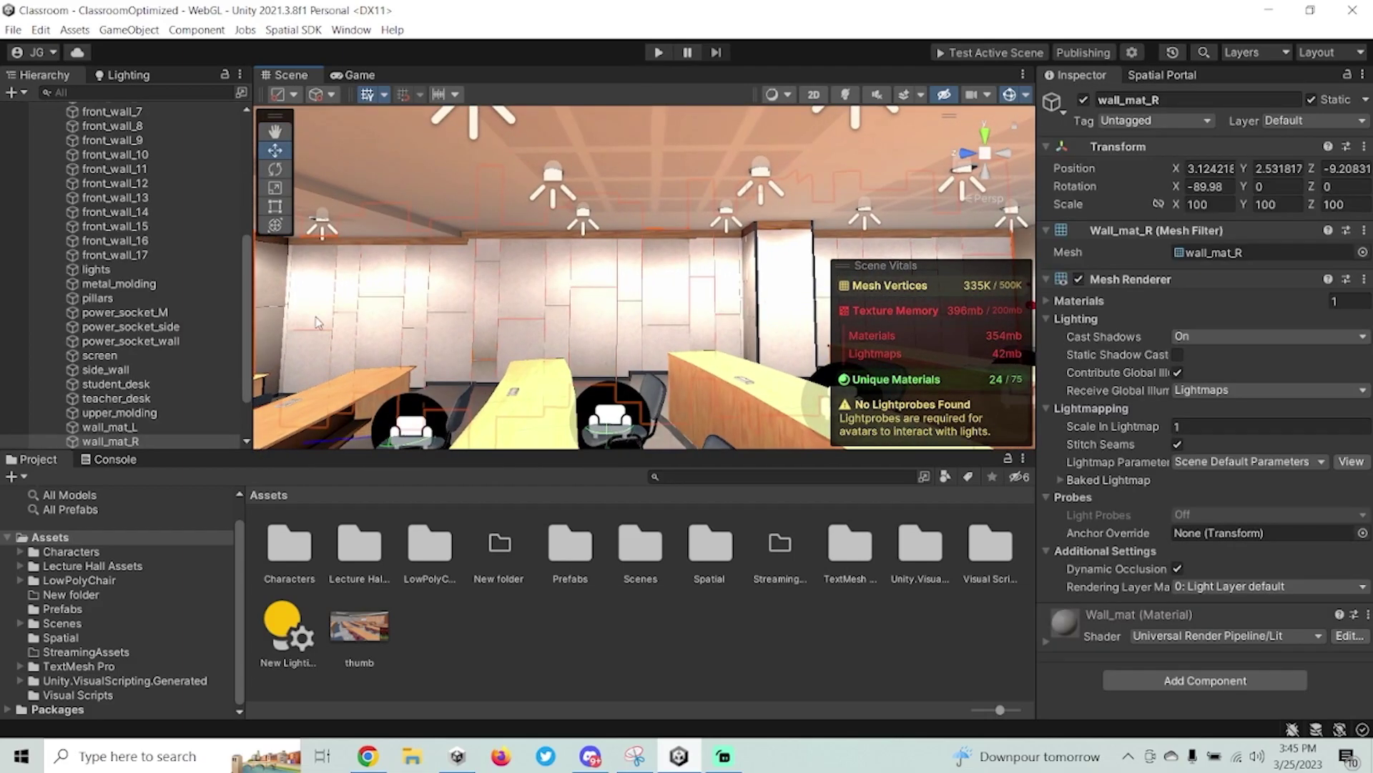
pyautogui.moveTo(384, 286); pyautogui.dragTo(772, 307, button='right')
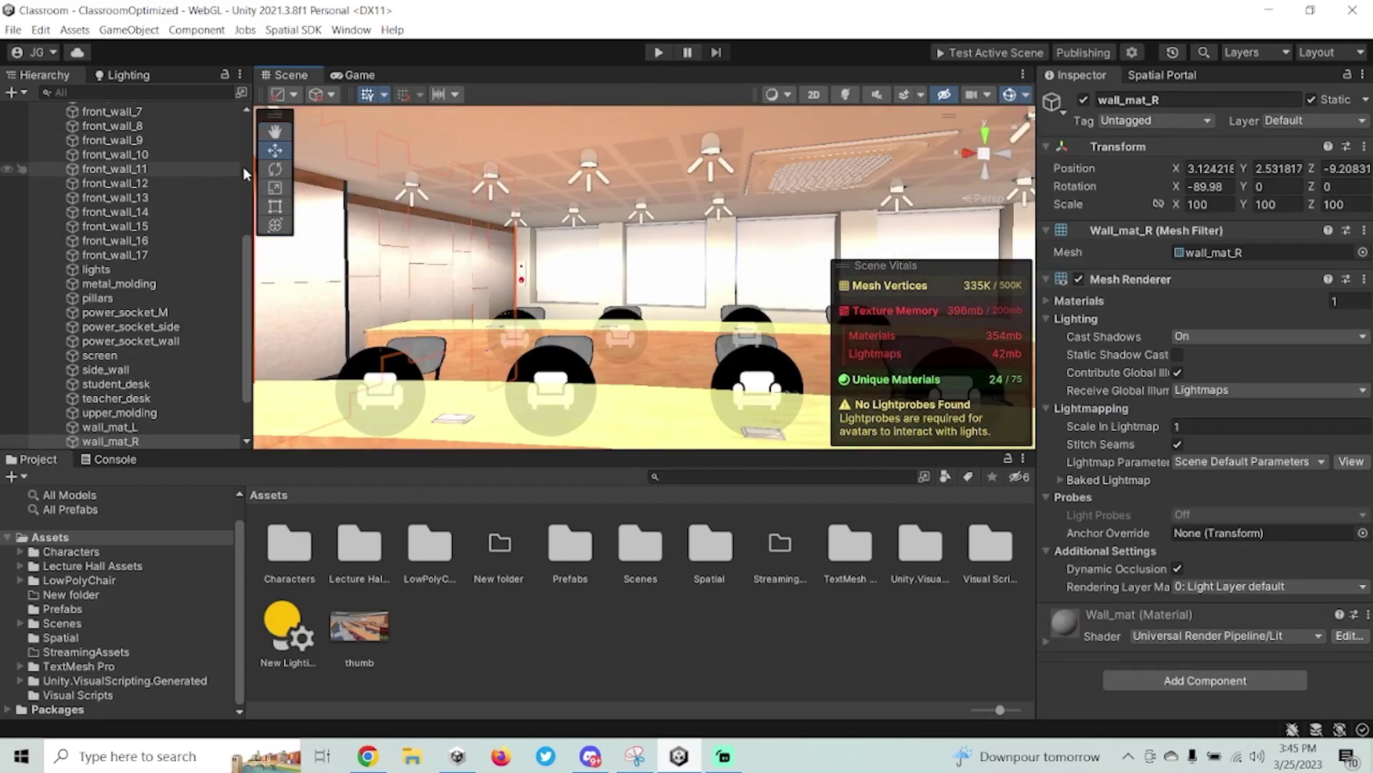
pyautogui.click(1181, 684)
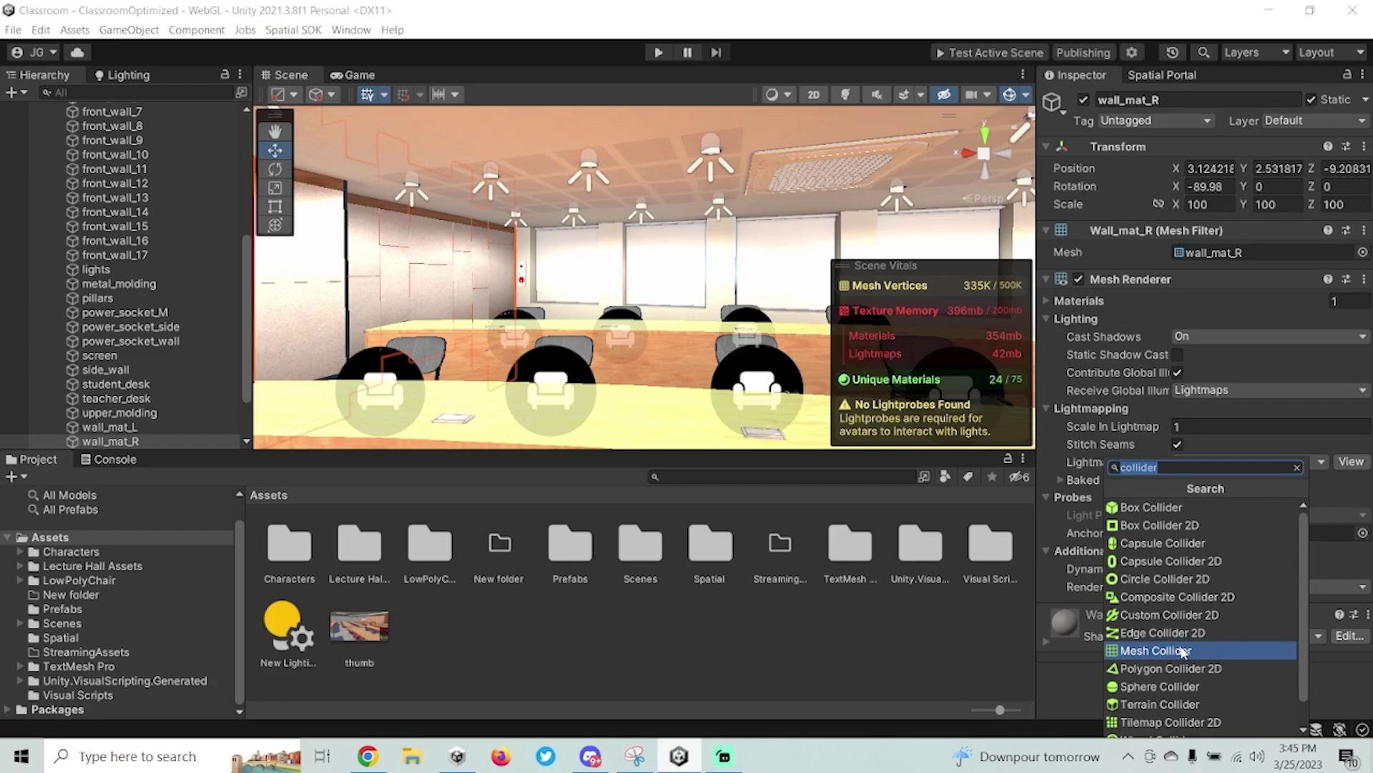
pyautogui.click(1183, 650)
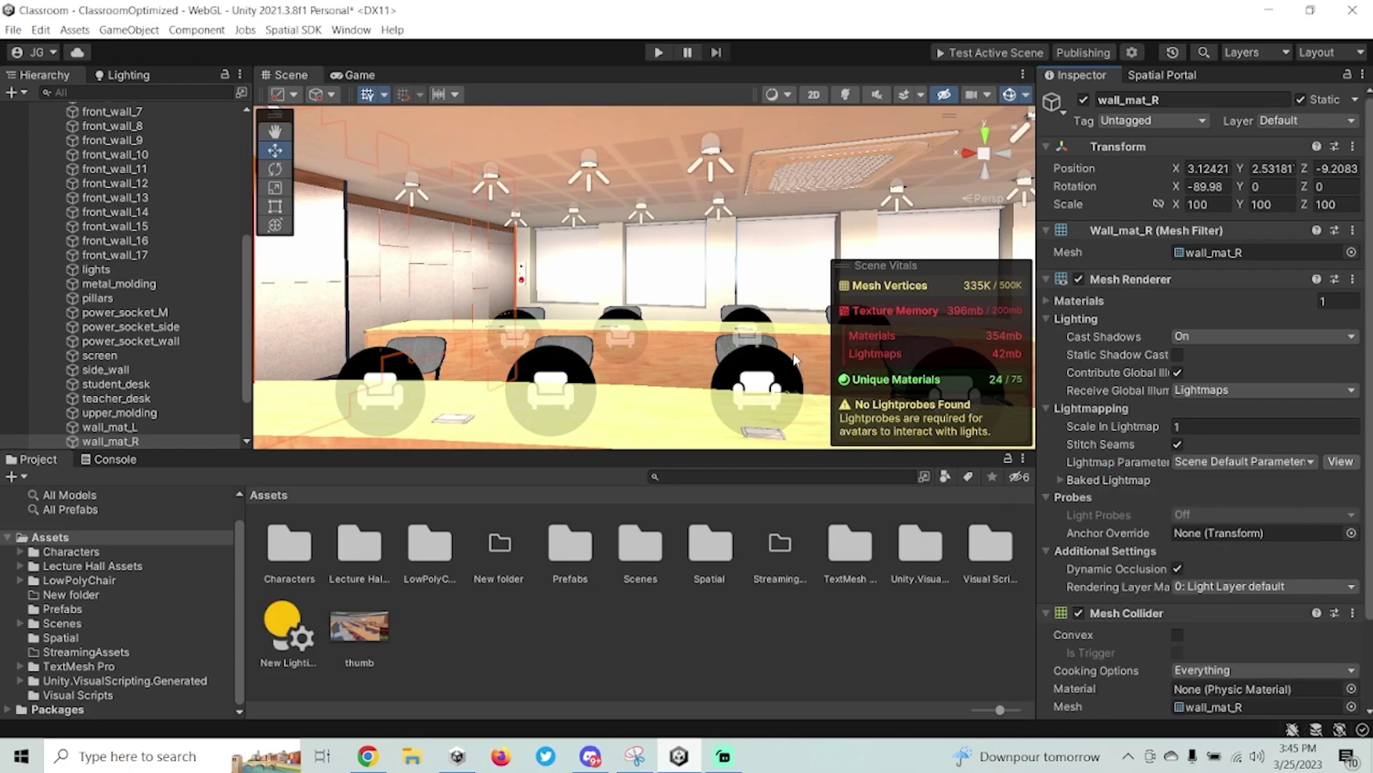
# Select the pillars, ceiling and side_wall together and give them Mesh Colliders.
pyautogui.click(616, 262)
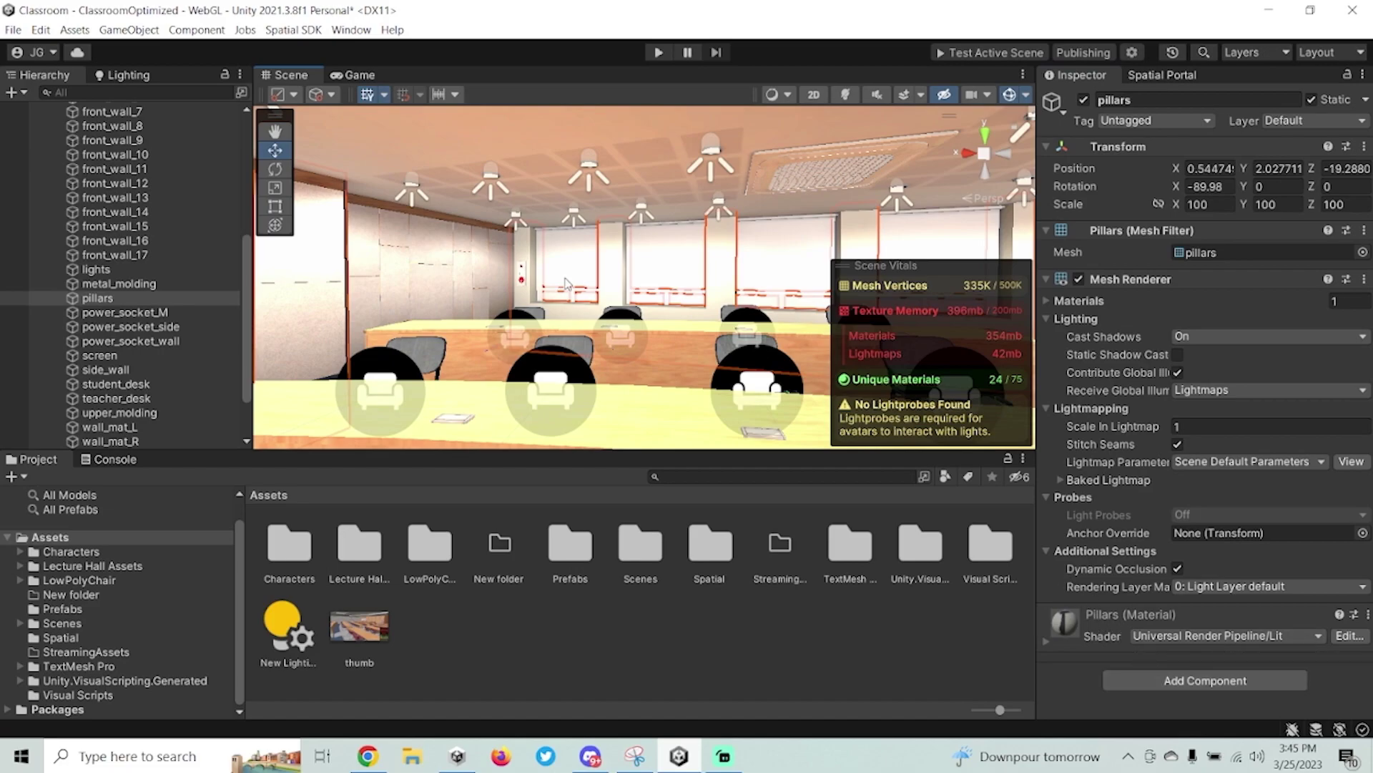
pyautogui.moveTo(566, 278); pyautogui.dragTo(730, 269, button='right')
pyautogui.keyDown('shift'); pyautogui.click(710, 158); pyautogui.keyUp('shift')
pyautogui.moveTo(601, 278); pyautogui.dragTo(935, 283, button='right')
pyautogui.keyDown('shift'); pyautogui.click(671, 284); pyautogui.keyUp('shift')
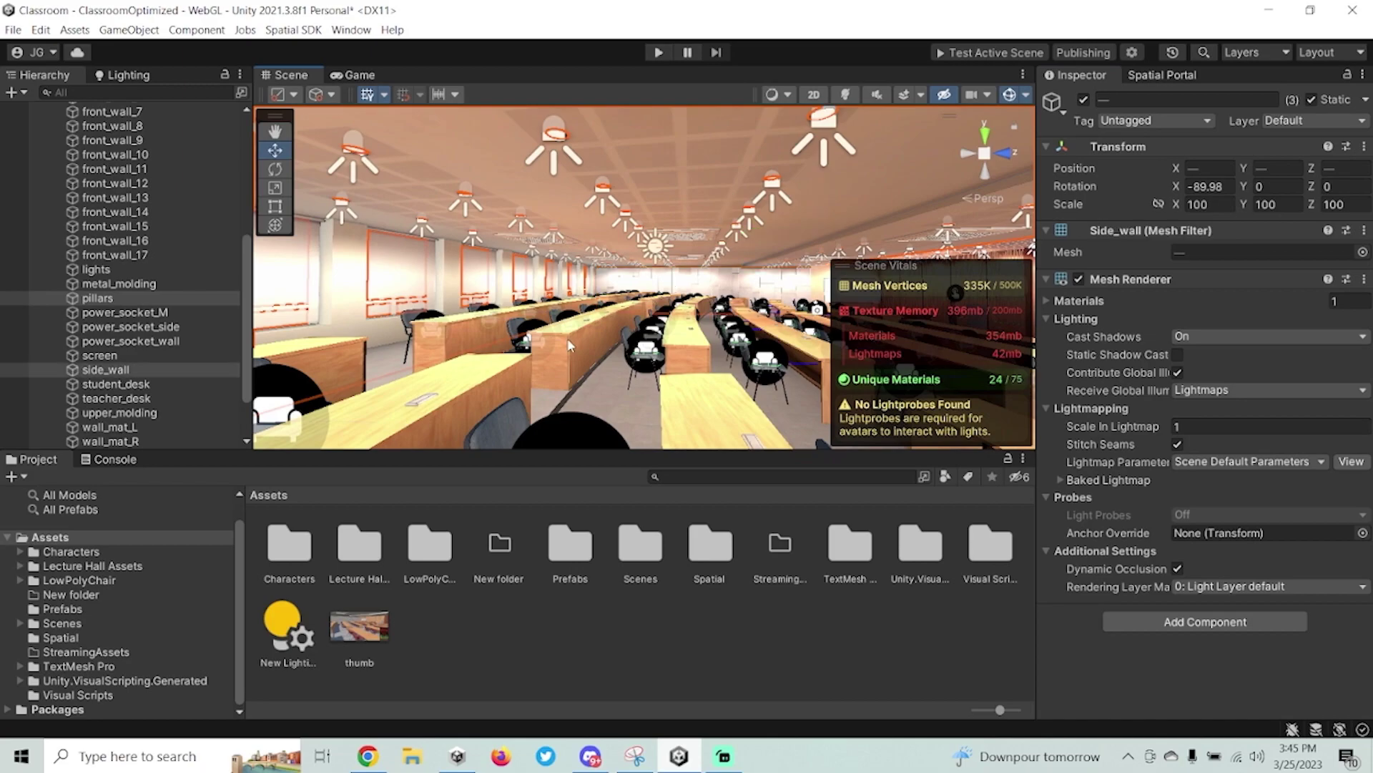
pyautogui.moveTo(643, 322); pyautogui.dragTo(718, 311, button='right')
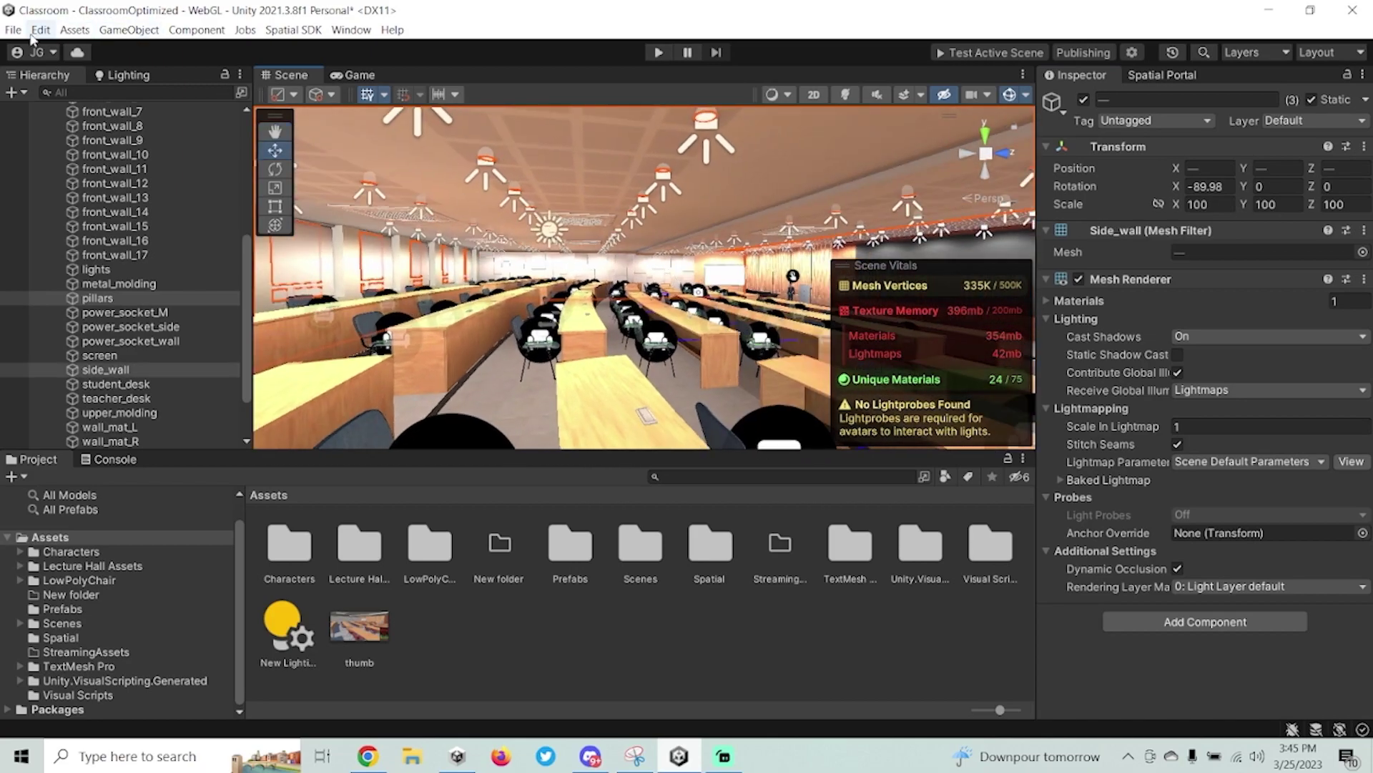
pyautogui.click(197, 29)
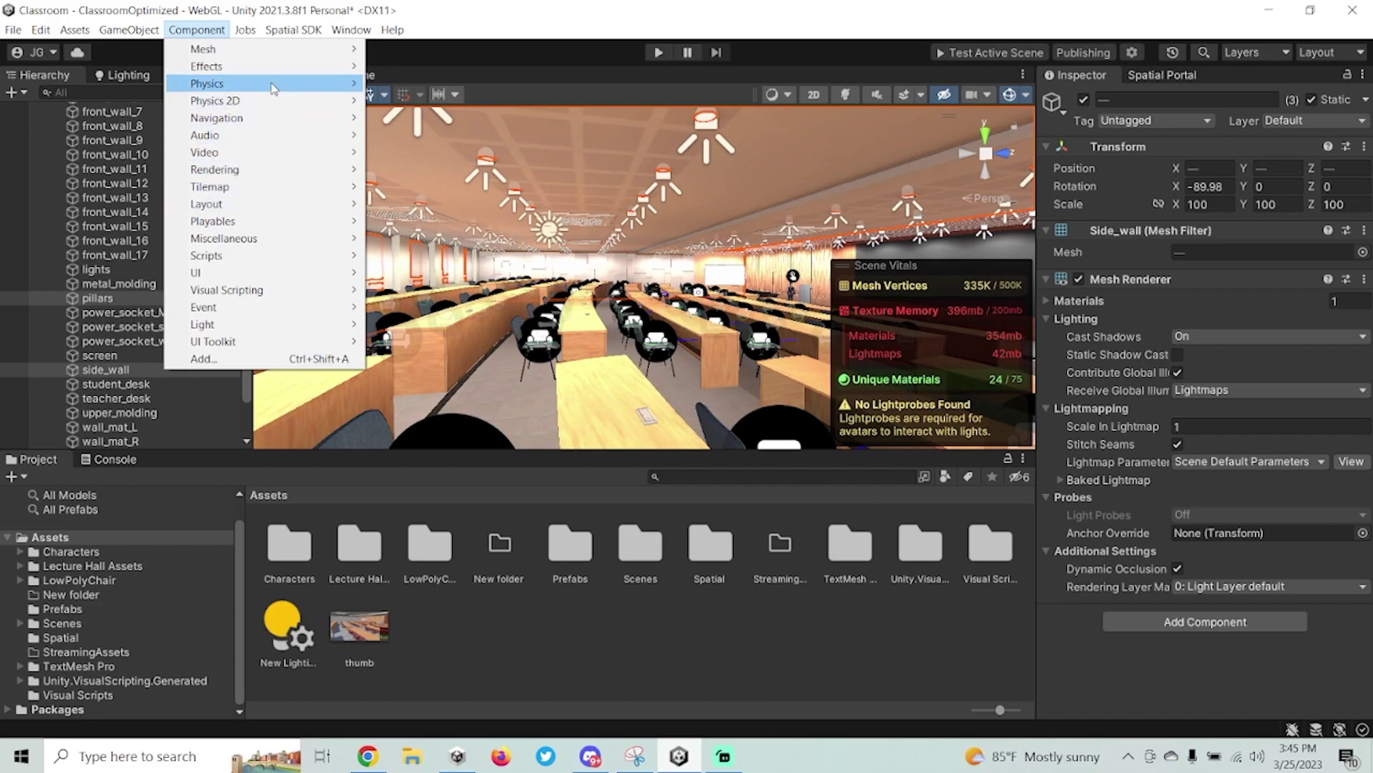
pyautogui.moveTo(274, 88)
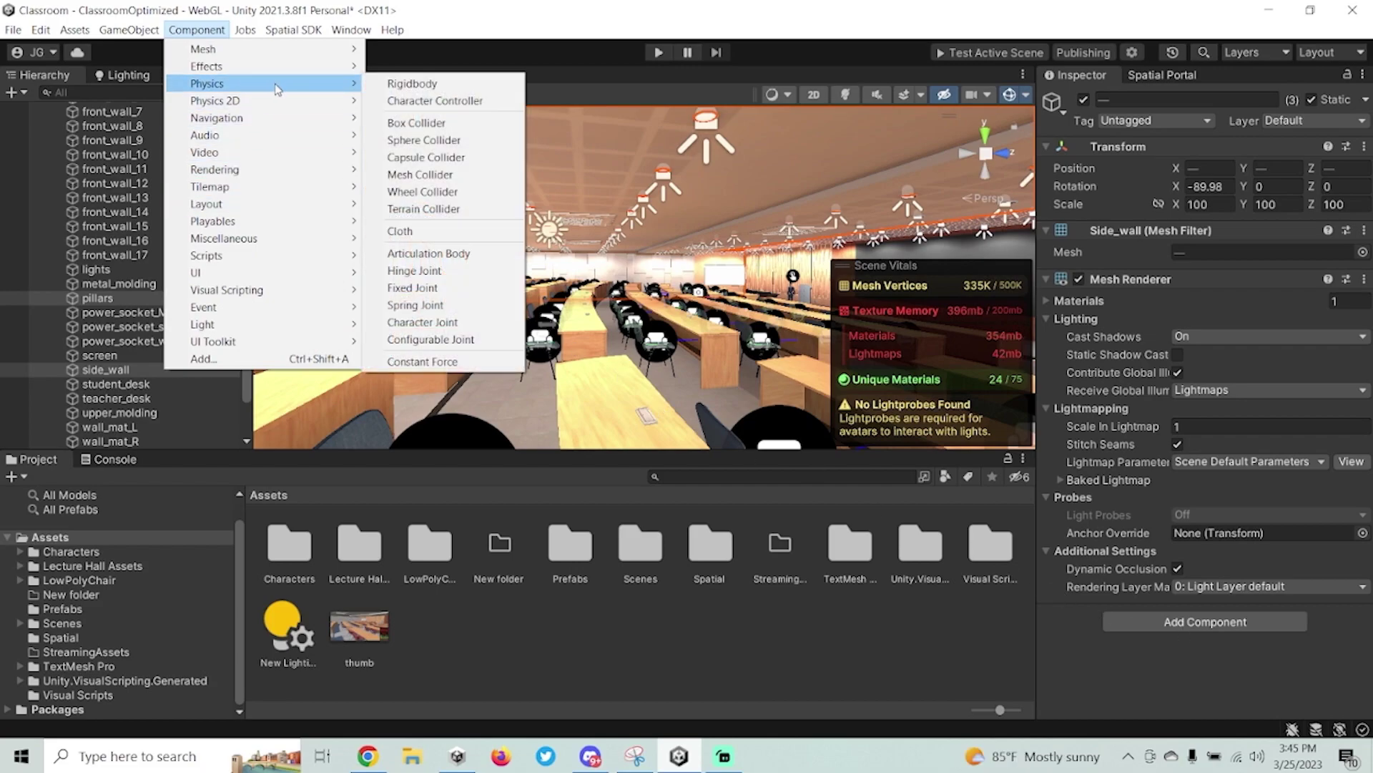
pyautogui.click(445, 178)
# Select the student_desk object and add a Mesh Collider to it.
pyautogui.moveTo(599, 237); pyautogui.dragTo(771, 242, button='right')
pyautogui.click(771, 241)
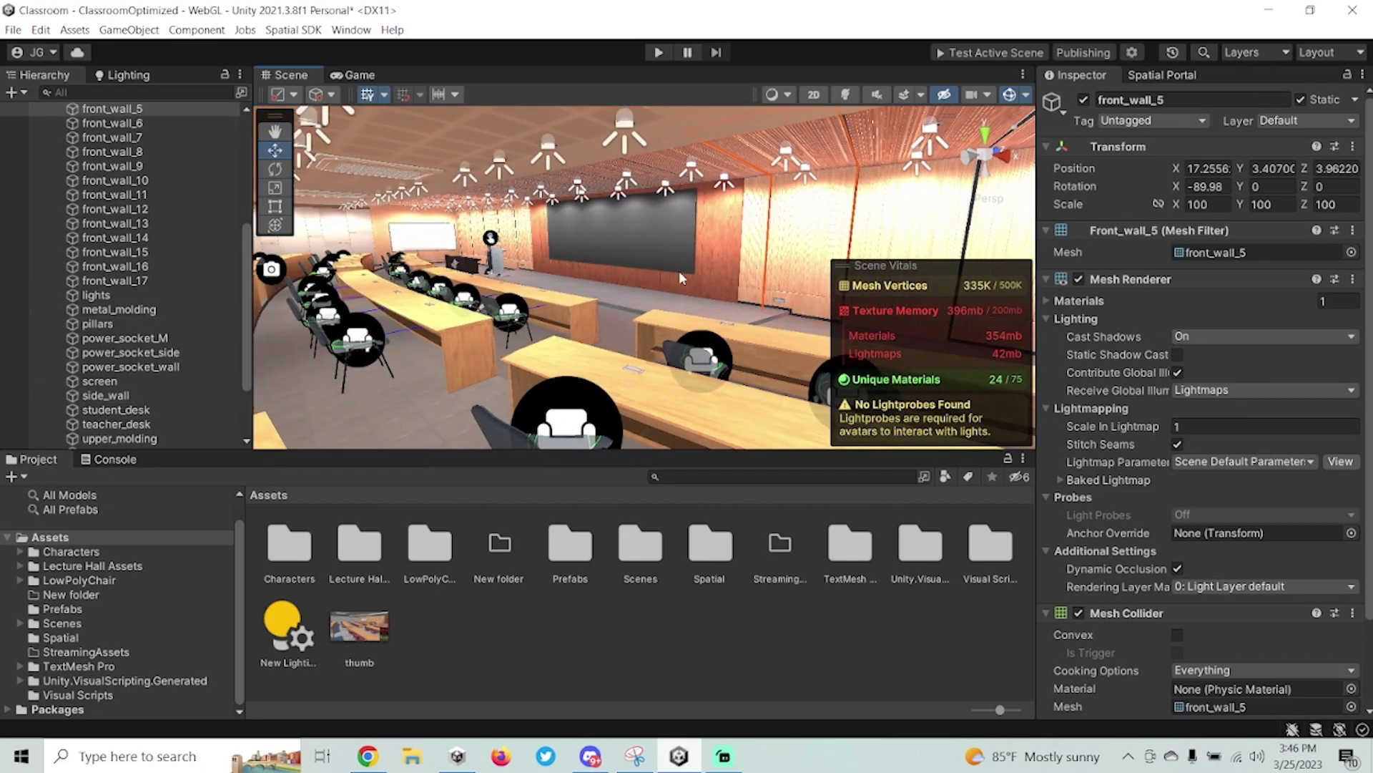
pyautogui.moveTo(680, 271); pyautogui.dragTo(705, 217, button='right')
pyautogui.click(685, 201)
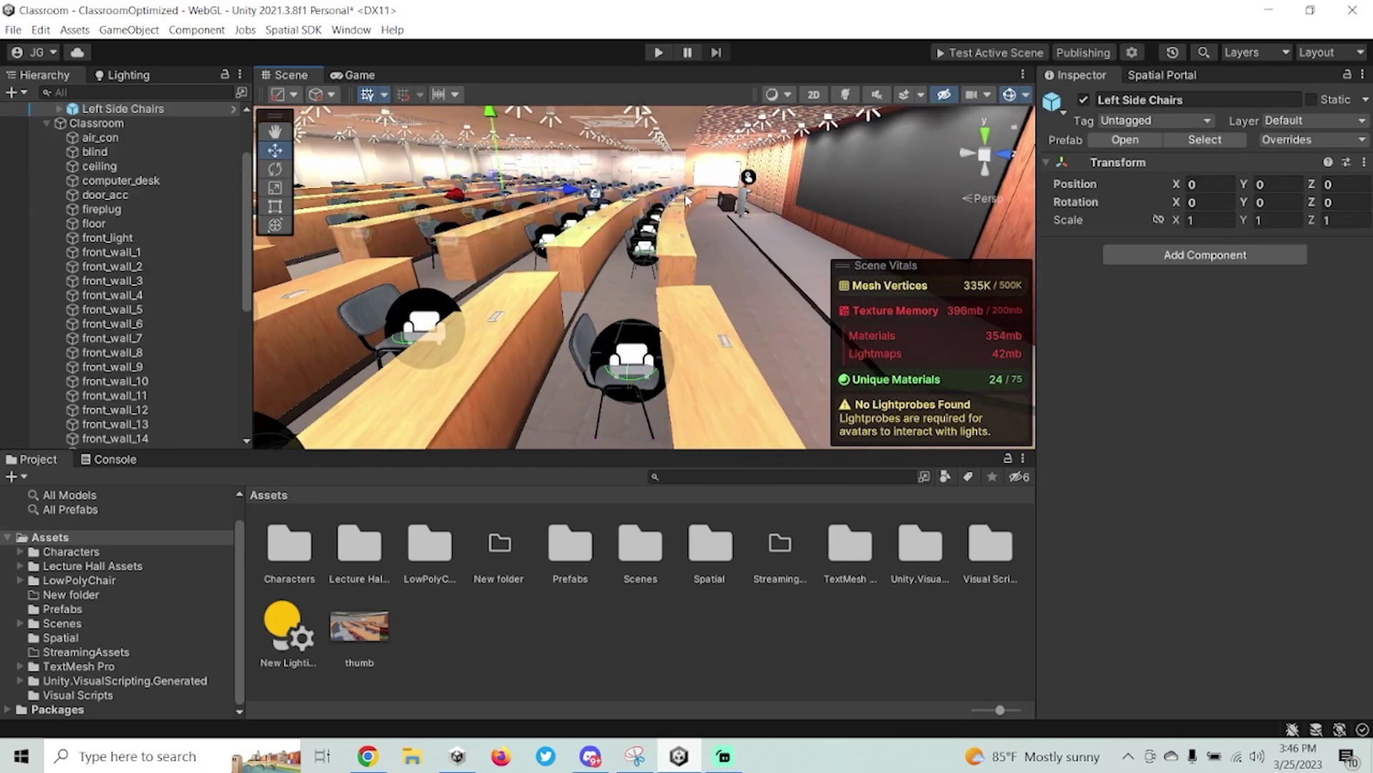
pyautogui.click(688, 203)
pyautogui.click(692, 206)
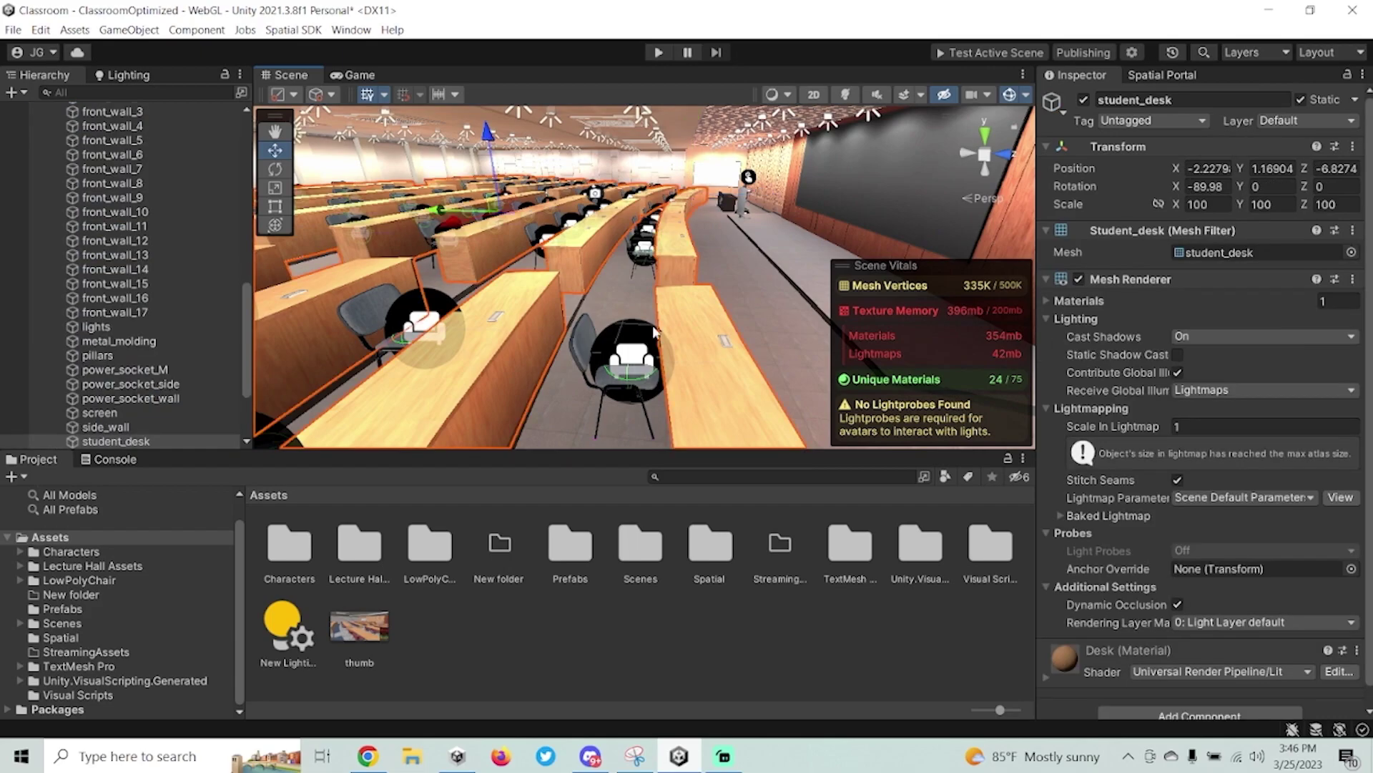
pyautogui.moveTo(654, 316); pyautogui.dragTo(395, 297, button='right')
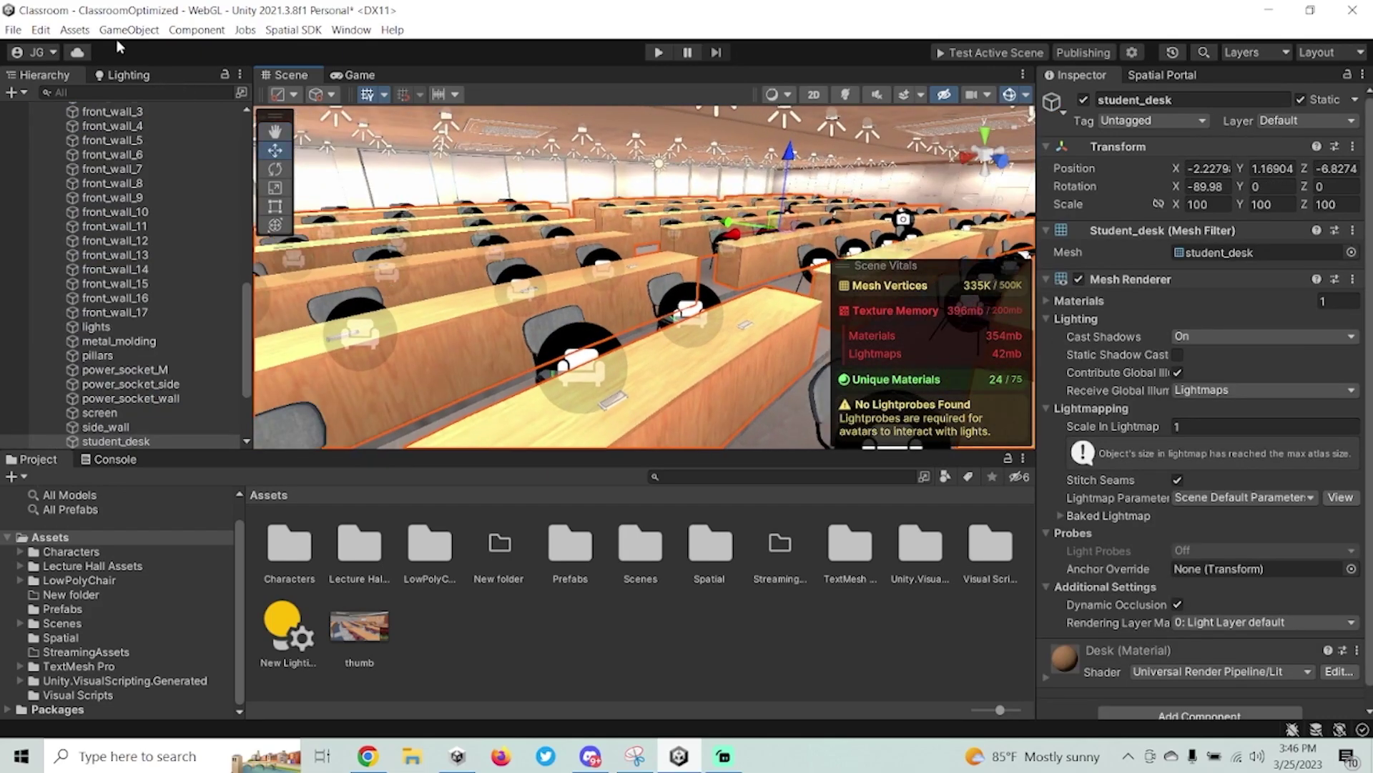
pyautogui.click(197, 29)
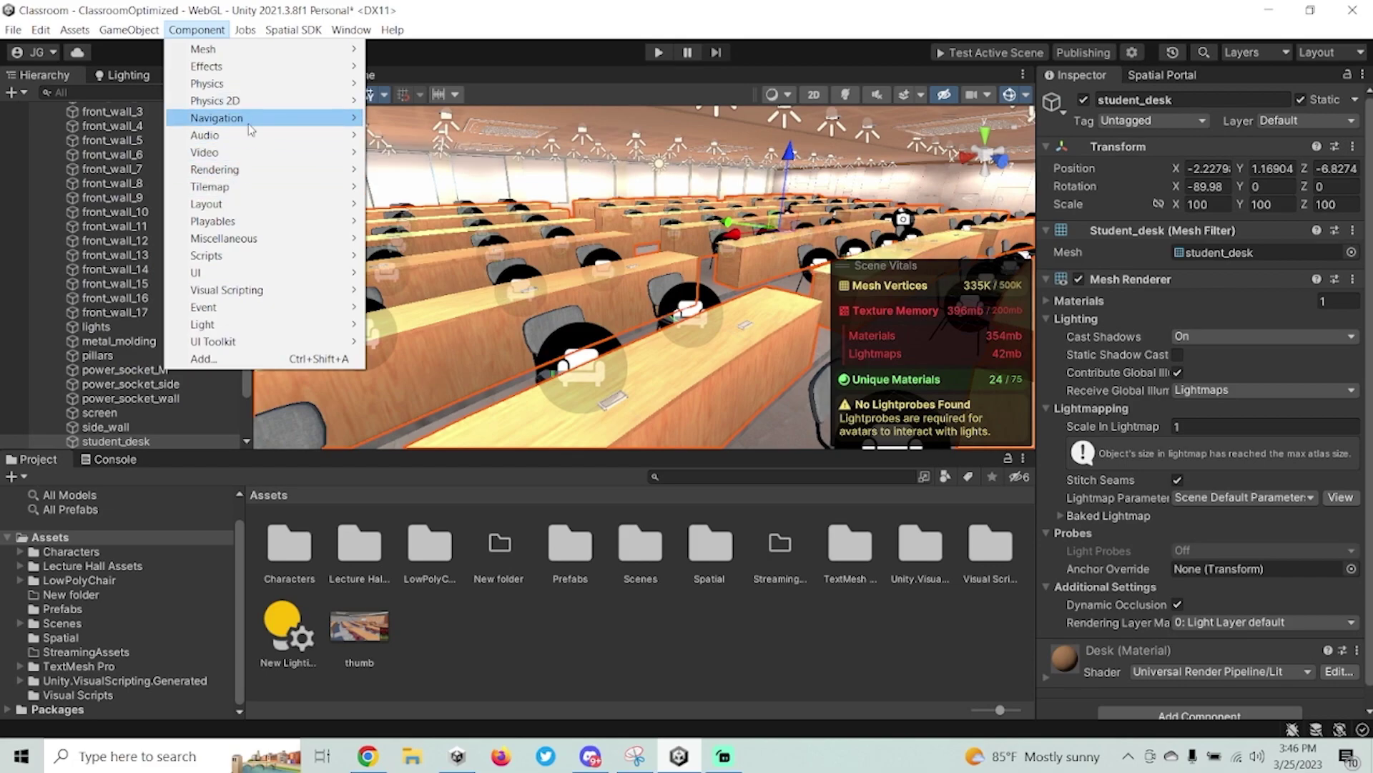
pyautogui.moveTo(250, 135)
pyautogui.moveTo(286, 83)
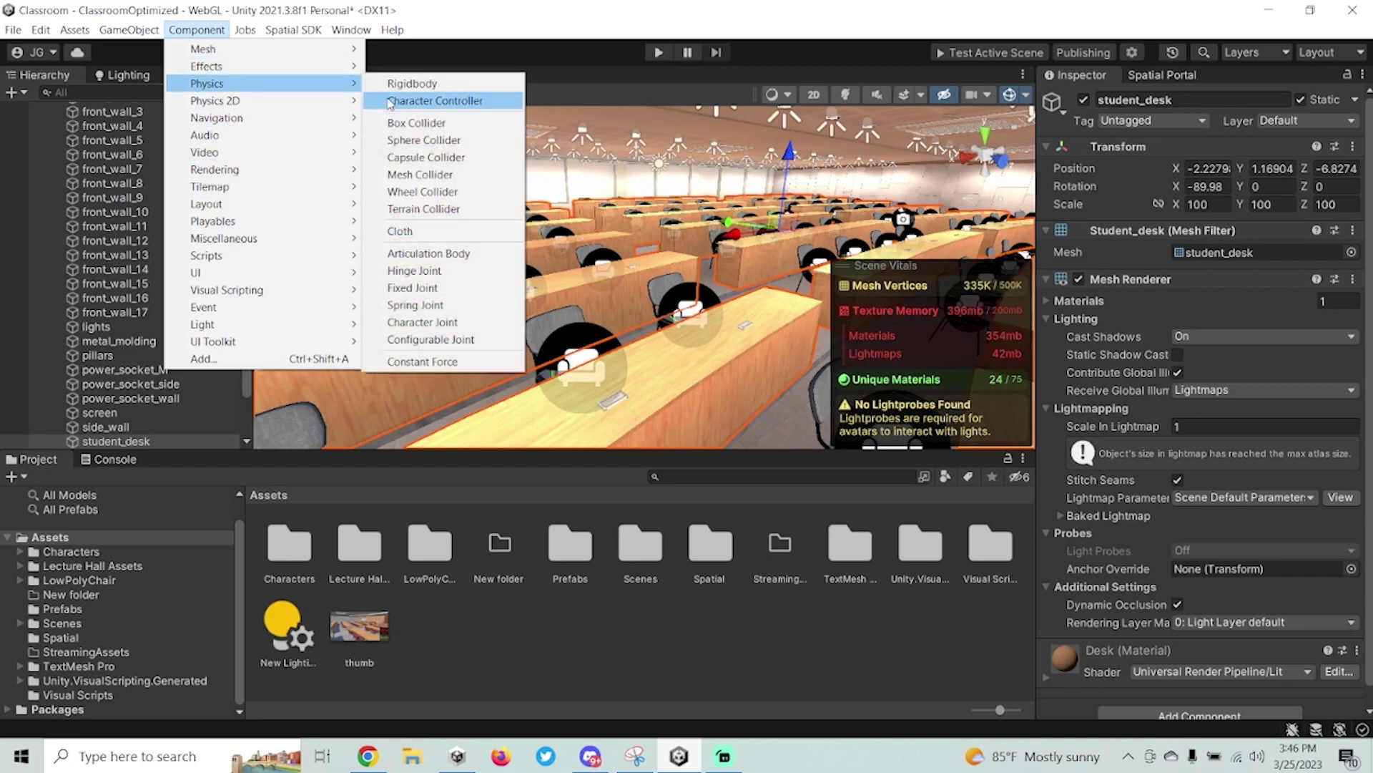
pyautogui.click(420, 174)
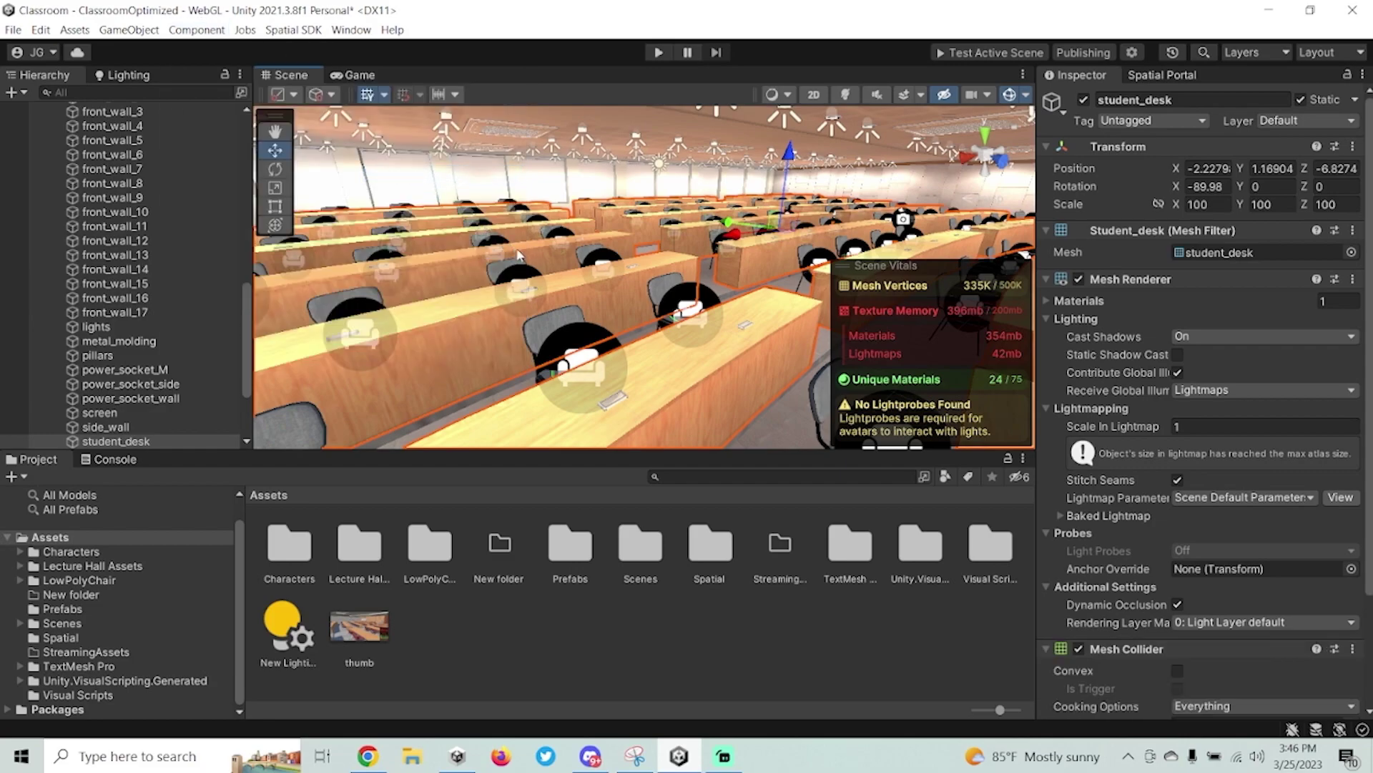
# Save the scene and start another sandbox test, confirming the build platform switch.
pyautogui.moveTo(524, 257); pyautogui.dragTo(640, 253, button='right')
pyautogui.click(41, 29)
pyautogui.click(43, 107)
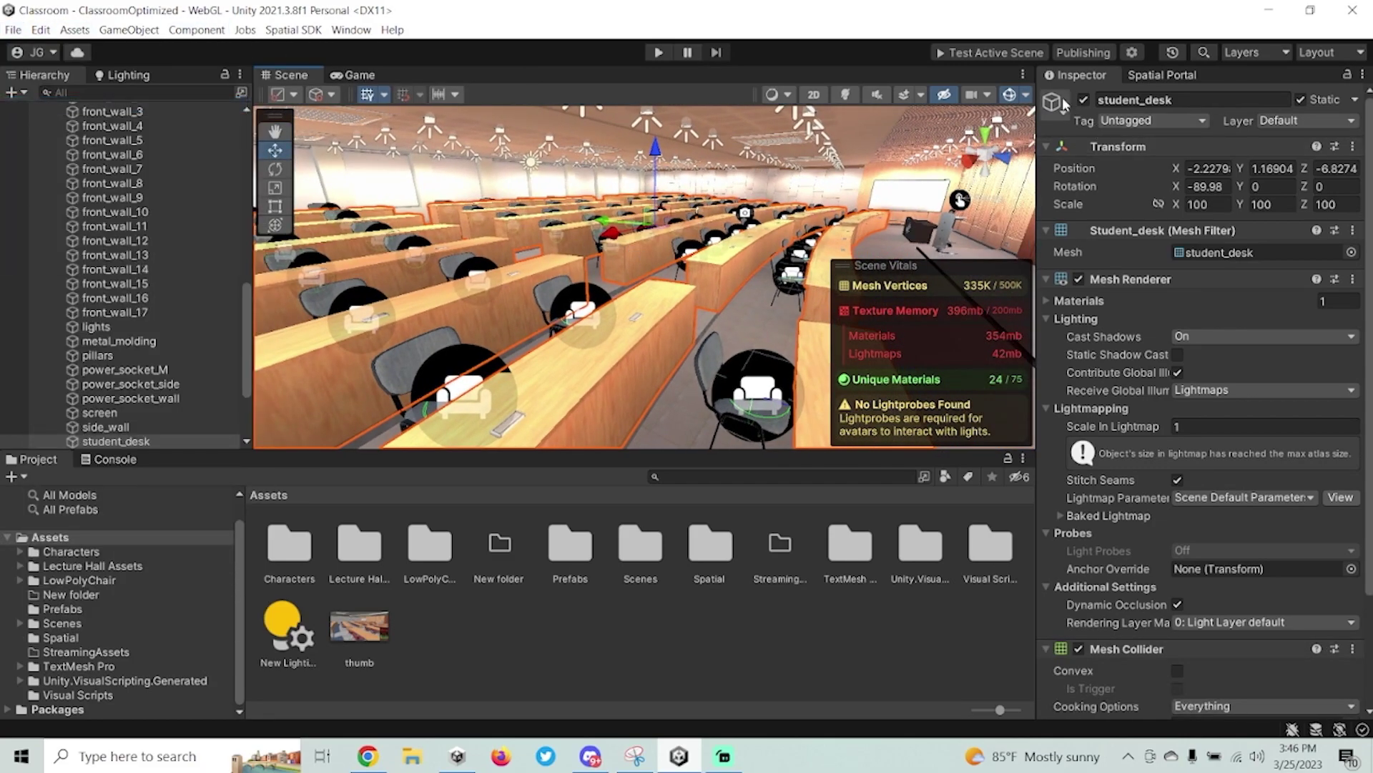
pyautogui.click(997, 55)
pyautogui.click(731, 406)
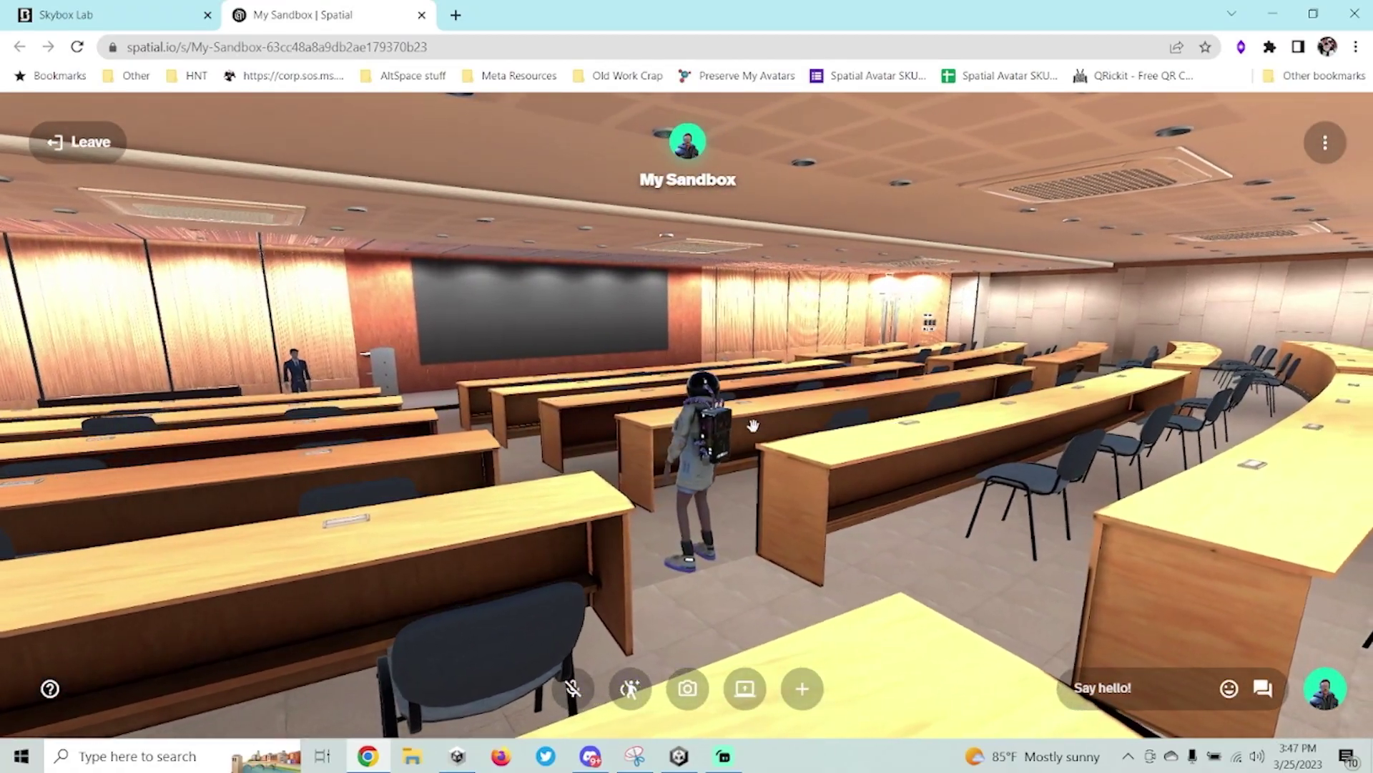
# Walk the avatar back and then forward along the classroom's window wall.
pyautogui.press('s')
pyautogui.moveTo(751, 427); pyautogui.dragTo(288, 598)
pyautogui.moveTo(894, 343); pyautogui.dragTo(572, 380)
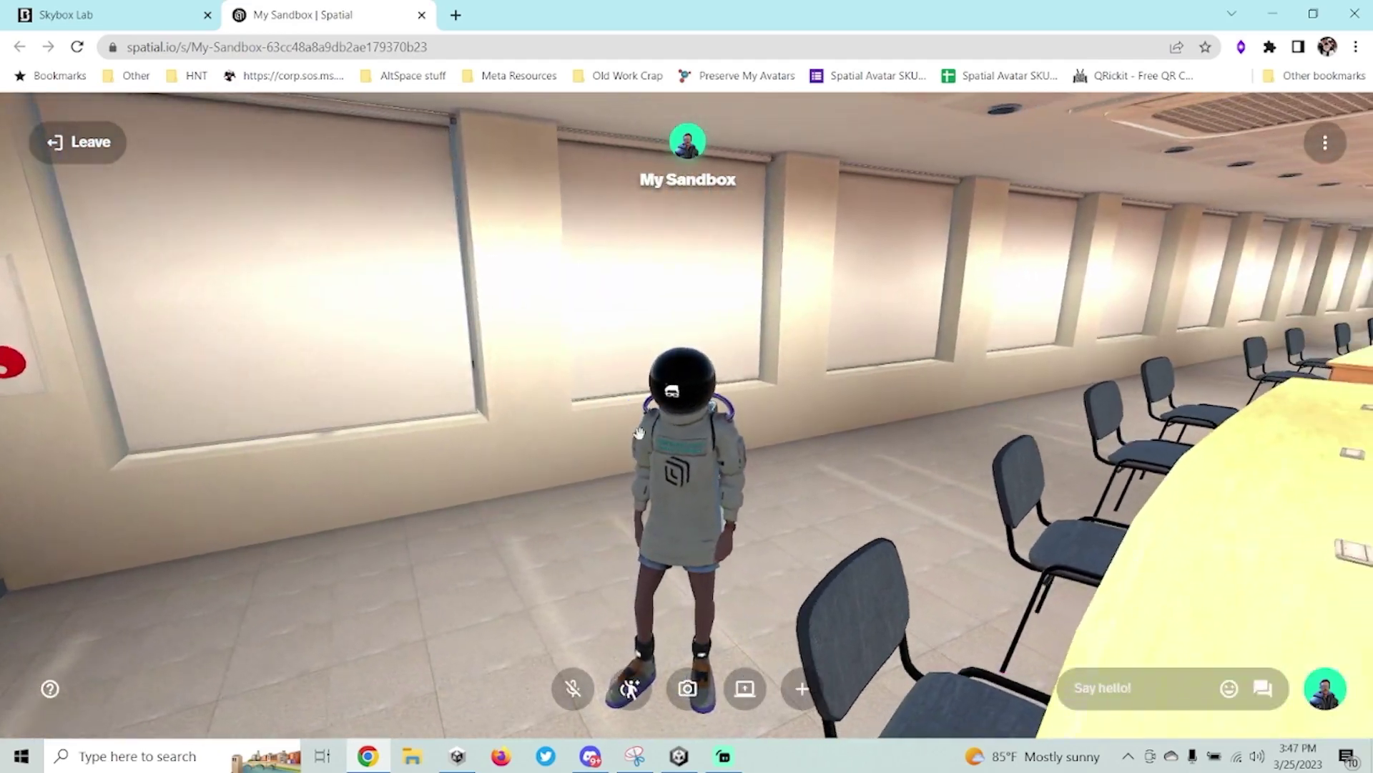
pyautogui.moveTo(691, 433); pyautogui.dragTo(644, 444)
pyautogui.press('w')
pyautogui.moveTo(763, 429); pyautogui.dragTo(540, 386)
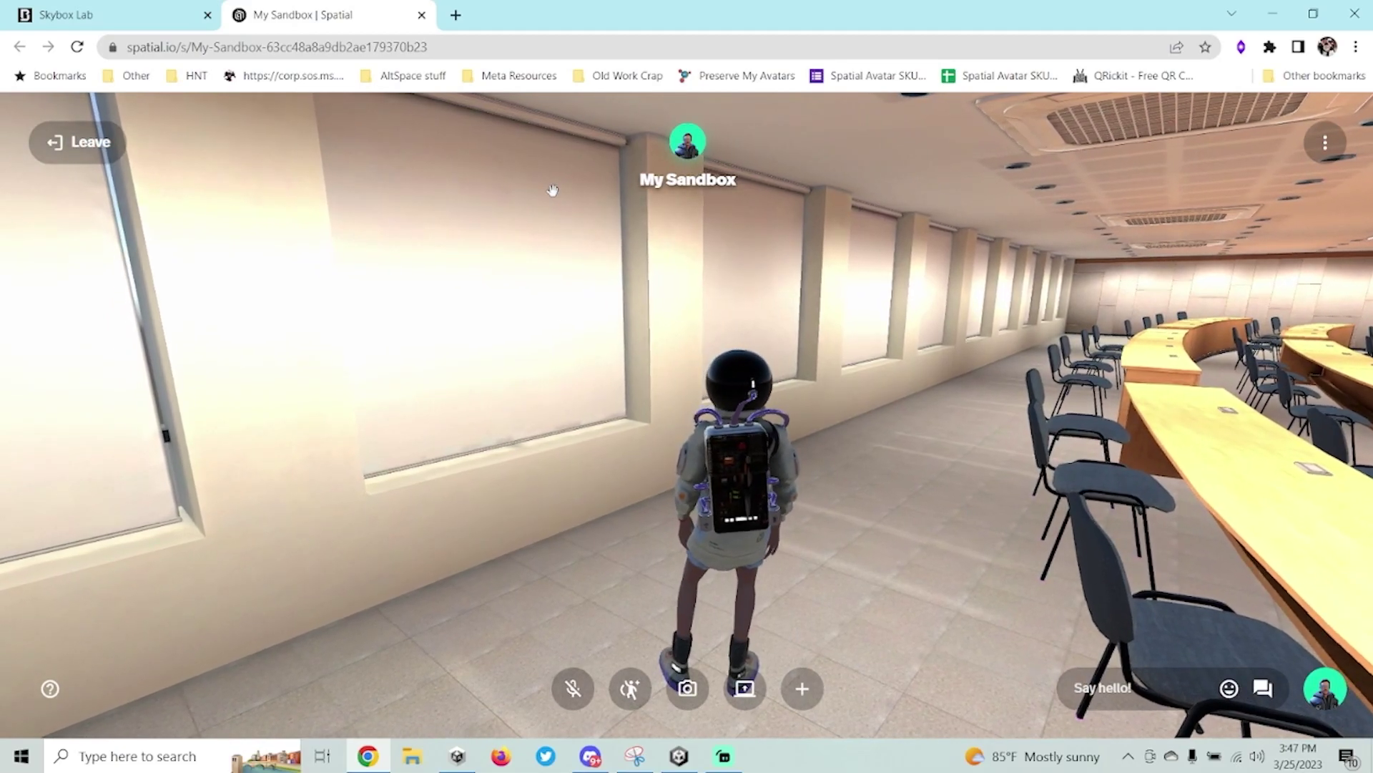
# Walk the avatar down the window hallway, then minimize the browser to return to Unity.
pyautogui.moveTo(558, 206); pyautogui.dragTo(279, 343)
pyautogui.press('w')
pyautogui.moveTo(807, 408); pyautogui.dragTo(701, 415)
pyautogui.press('w')
pyautogui.moveTo(458, 147); pyautogui.dragTo(588, 291)
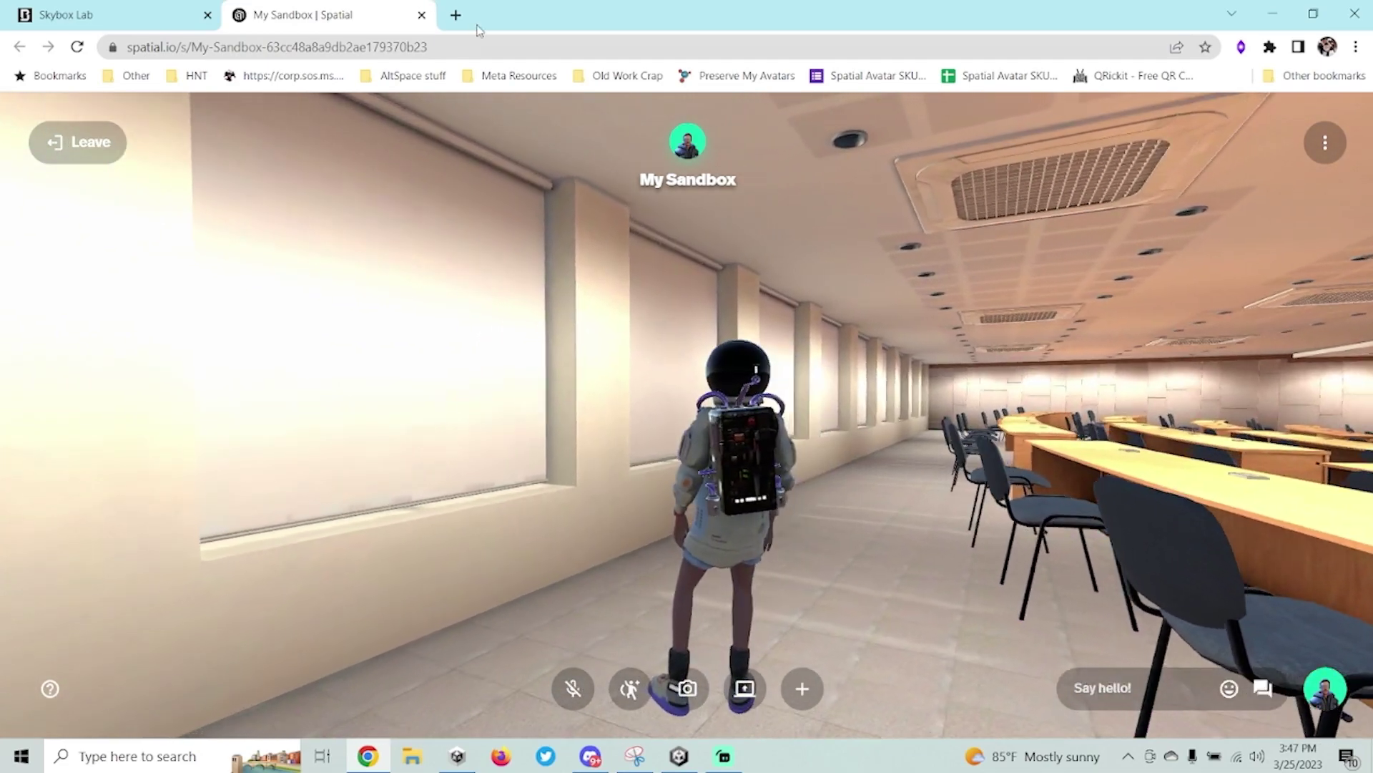
pyautogui.click(107, 14)
pyautogui.click(1273, 13)
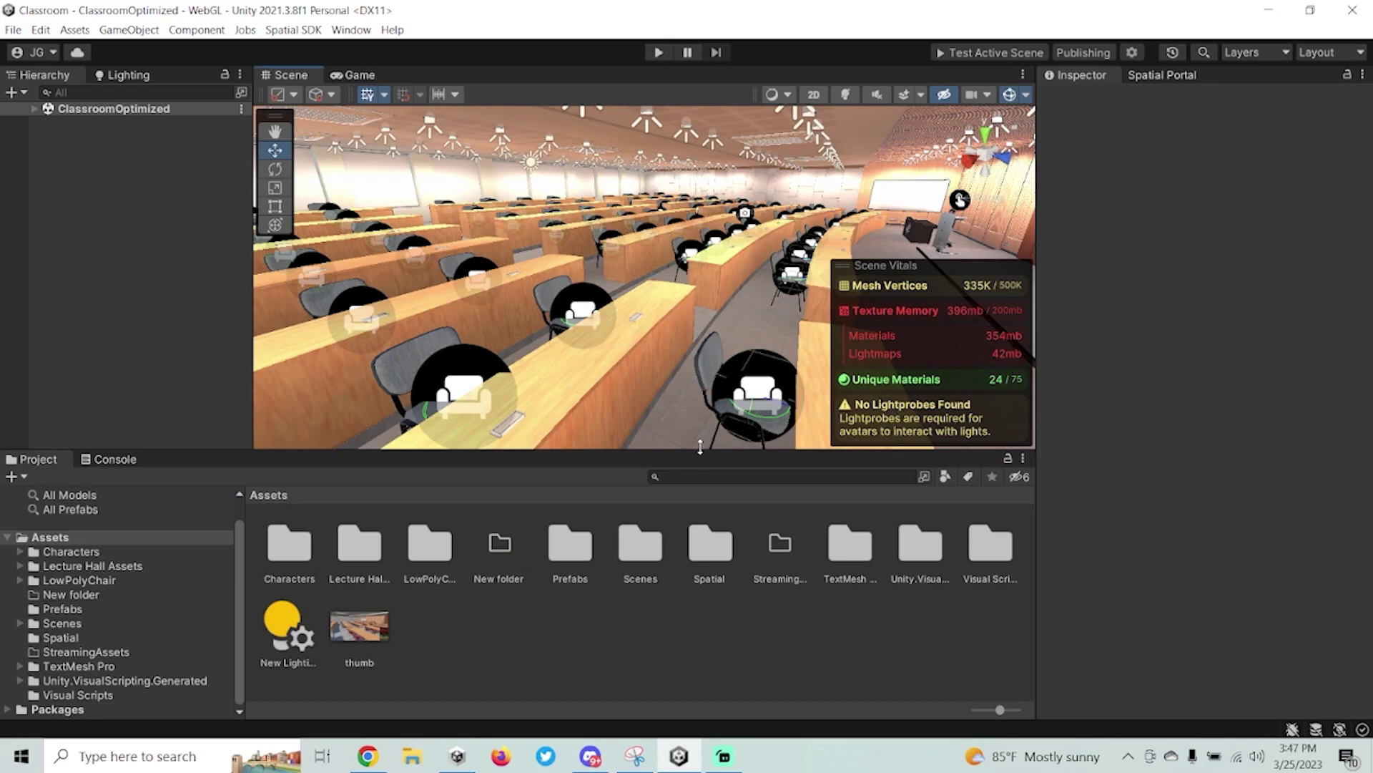
# Select the window blinds and scale them down to Z 32.513.
pyautogui.moveTo(700, 447); pyautogui.dragTo(700, 530)
pyautogui.moveTo(351, 390); pyautogui.dragTo(706, 229, button='right')
pyautogui.click(585, 363)
pyautogui.click(280, 196)
pyautogui.moveTo(706, 229); pyautogui.dragTo(708, 262)
pyautogui.moveTo(778, 369); pyautogui.dragTo(720, 399, button='right')
# Raise the blinds to Y 4.1, check them, and bring the Skybox Lab browser forward.
pyautogui.press('w')
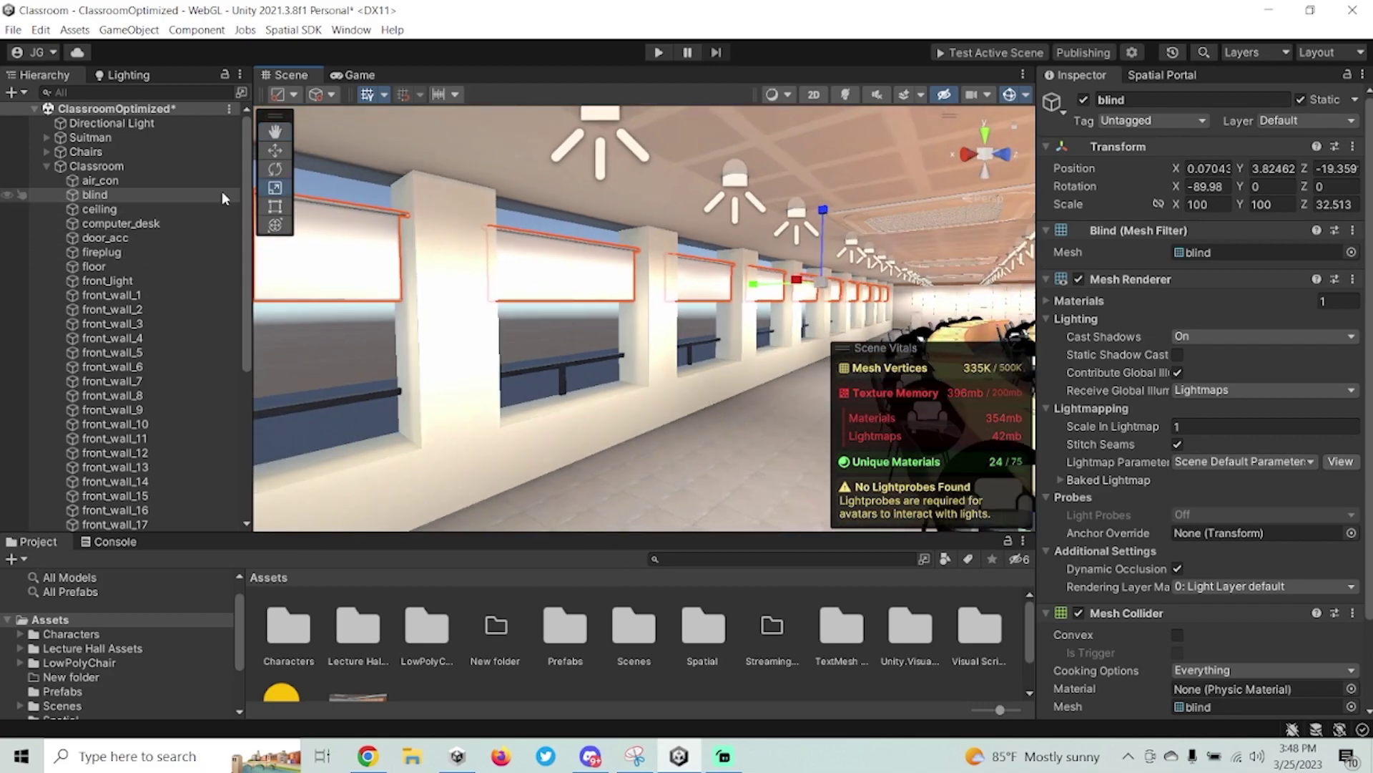
pyautogui.click(277, 151)
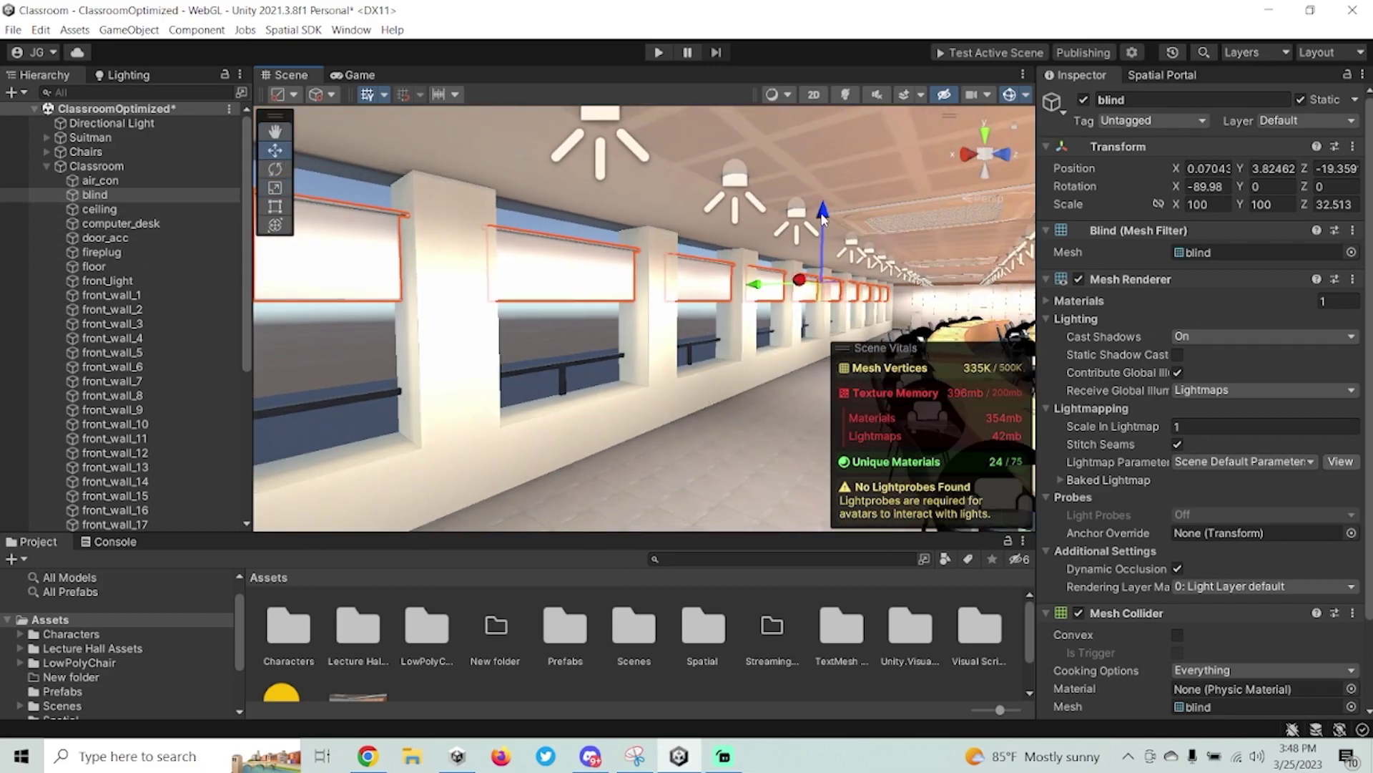
pyautogui.moveTo(823, 220); pyautogui.dragTo(825, 209)
pyautogui.moveTo(727, 342); pyautogui.dragTo(629, 356, button='right')
pyautogui.press('w')
pyautogui.press('w')
pyautogui.press('s')
pyautogui.scroll(-5, 565, 356)
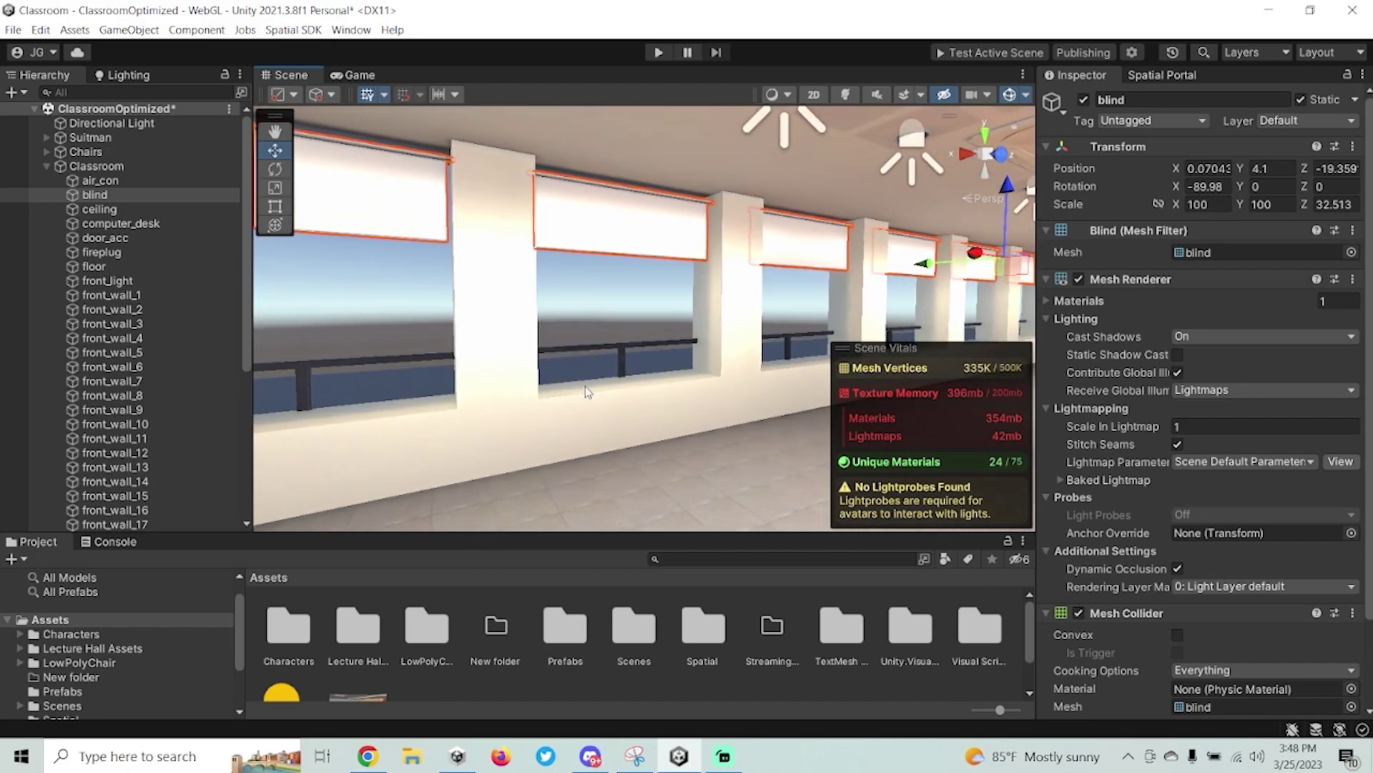
pyautogui.click(379, 756)
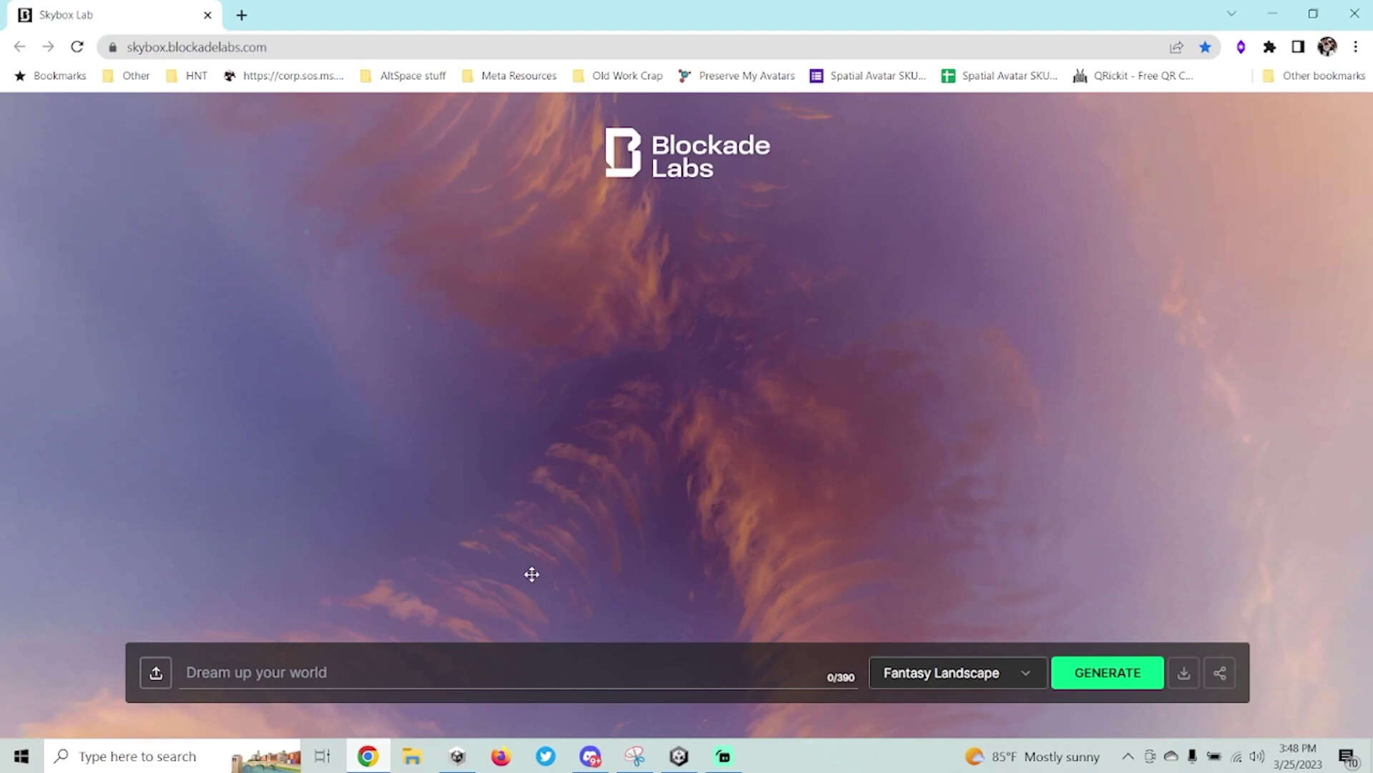
# Enter the prompt 'The view from outside in a urban city' in Skybox Lab.
pyautogui.click(439, 674)
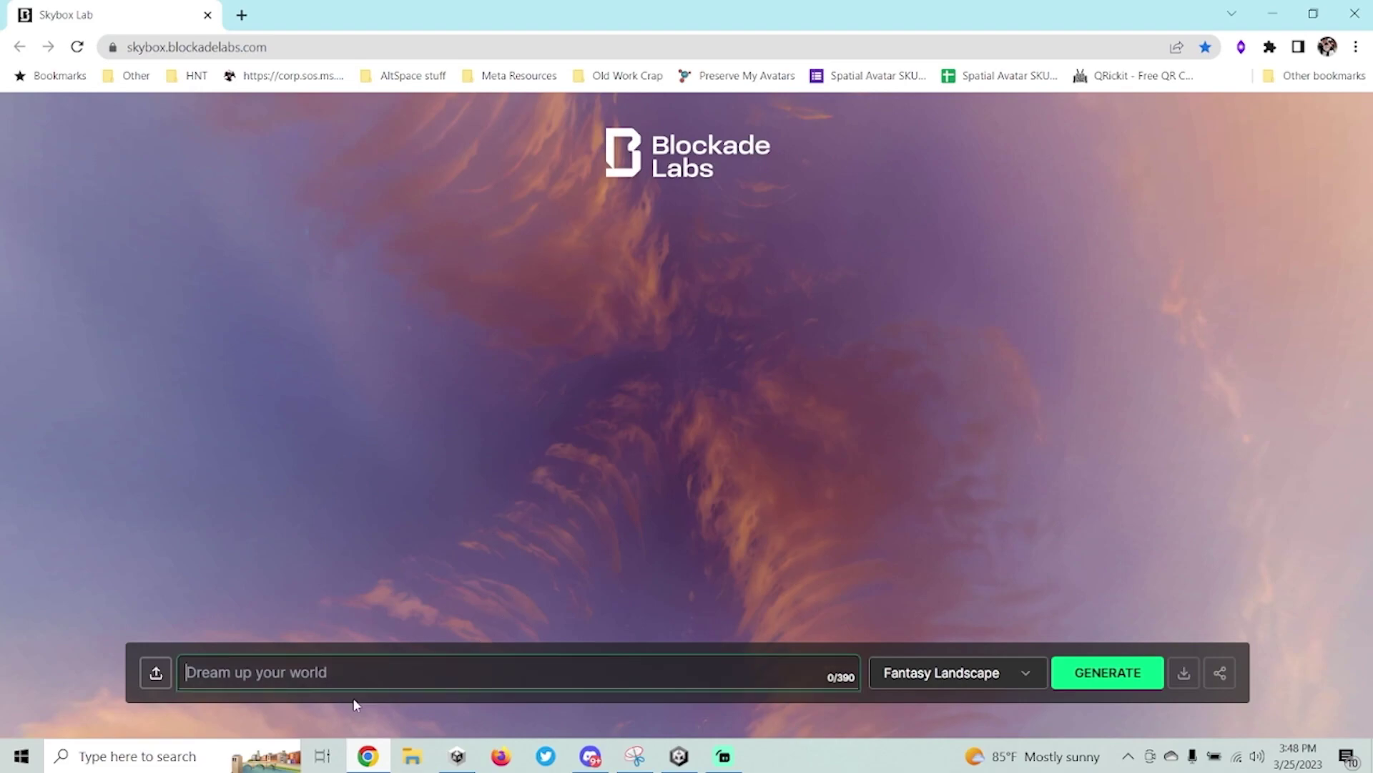
pyautogui.click(954, 683)
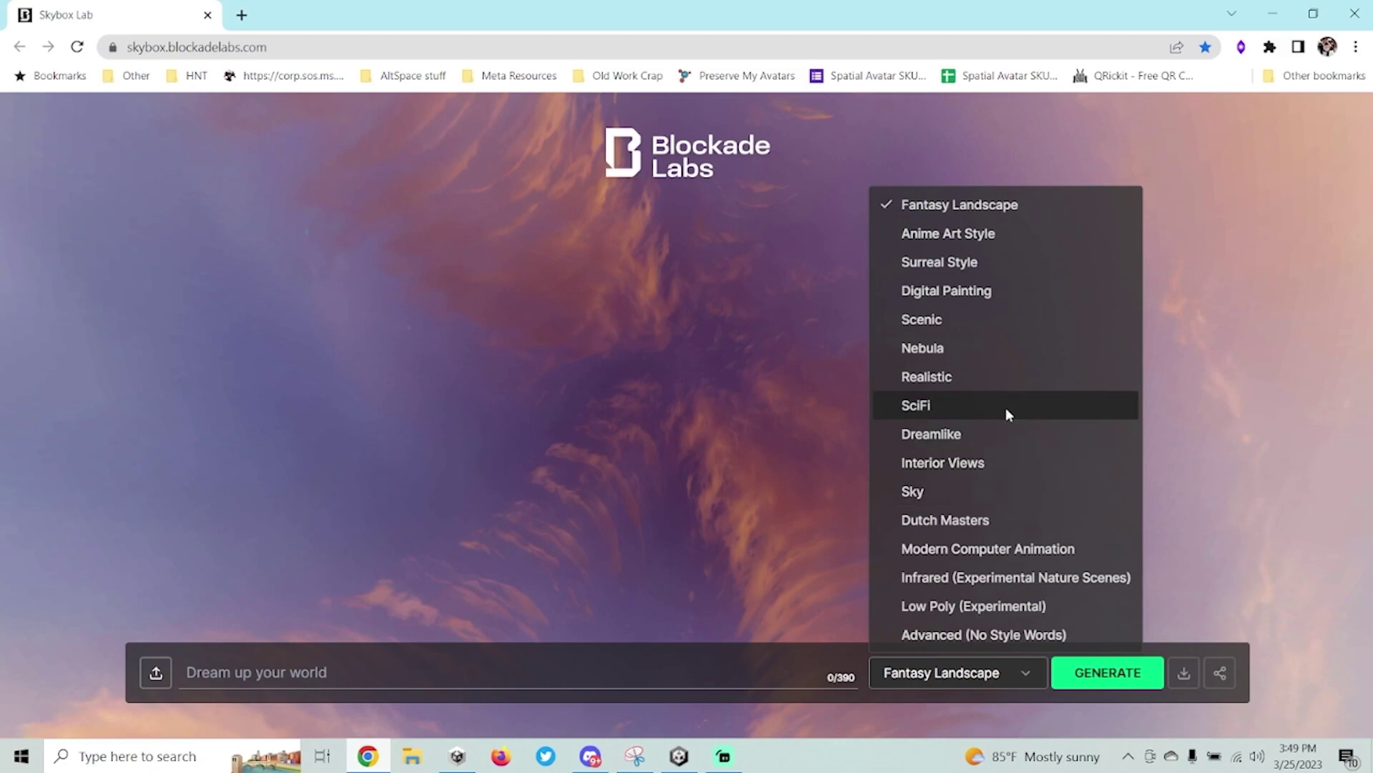
pyautogui.click(736, 662)
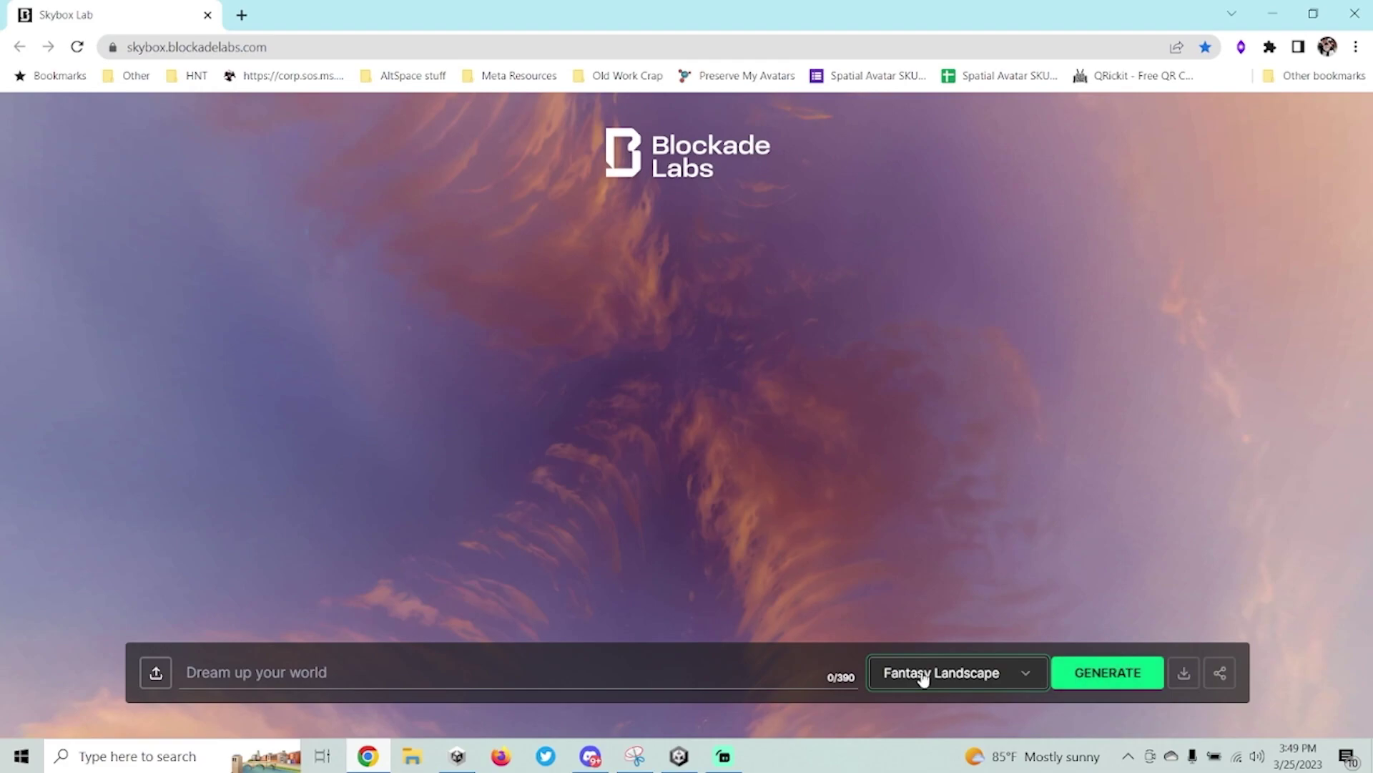
pyautogui.click(706, 679)
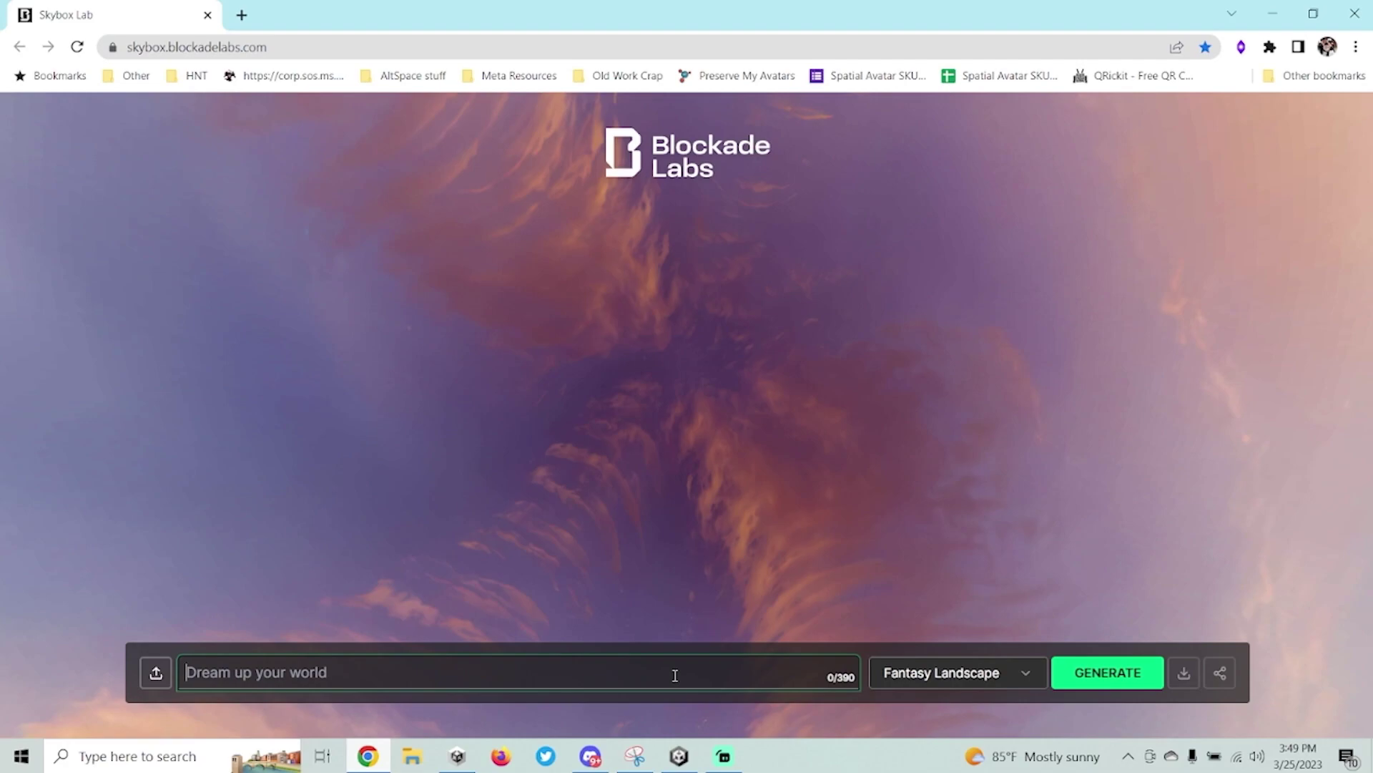
pyautogui.write('The v')
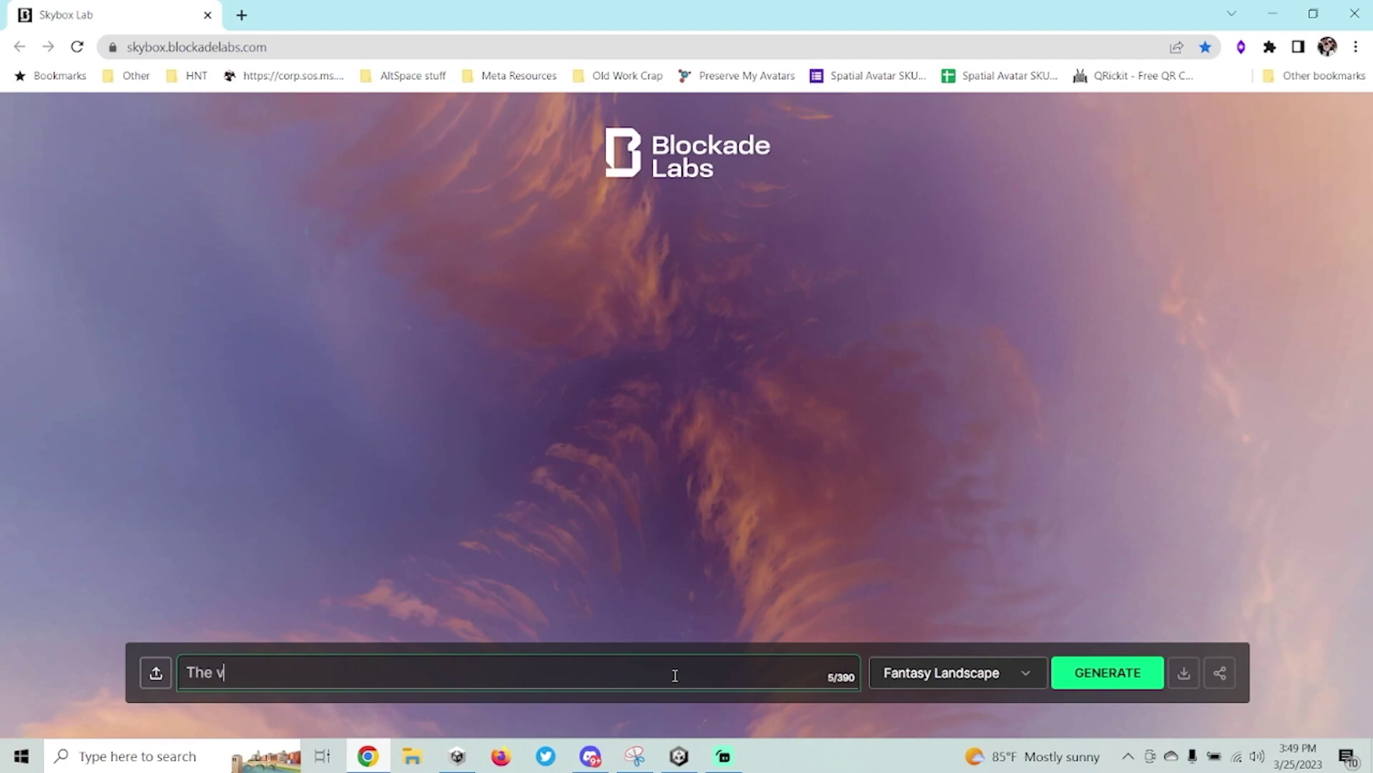
pyautogui.write('iew from outside in a')
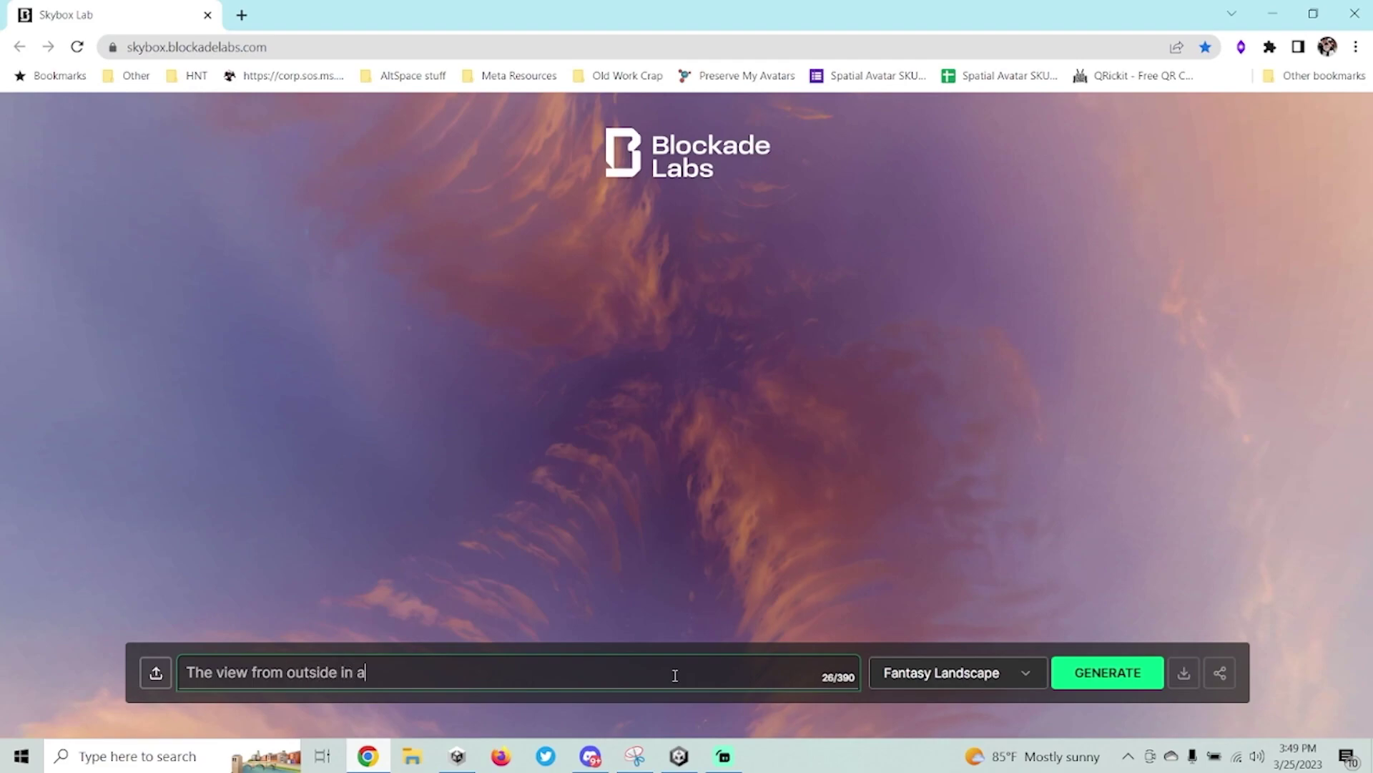
pyautogui.write(' urban city.')
pyautogui.click(930, 671)
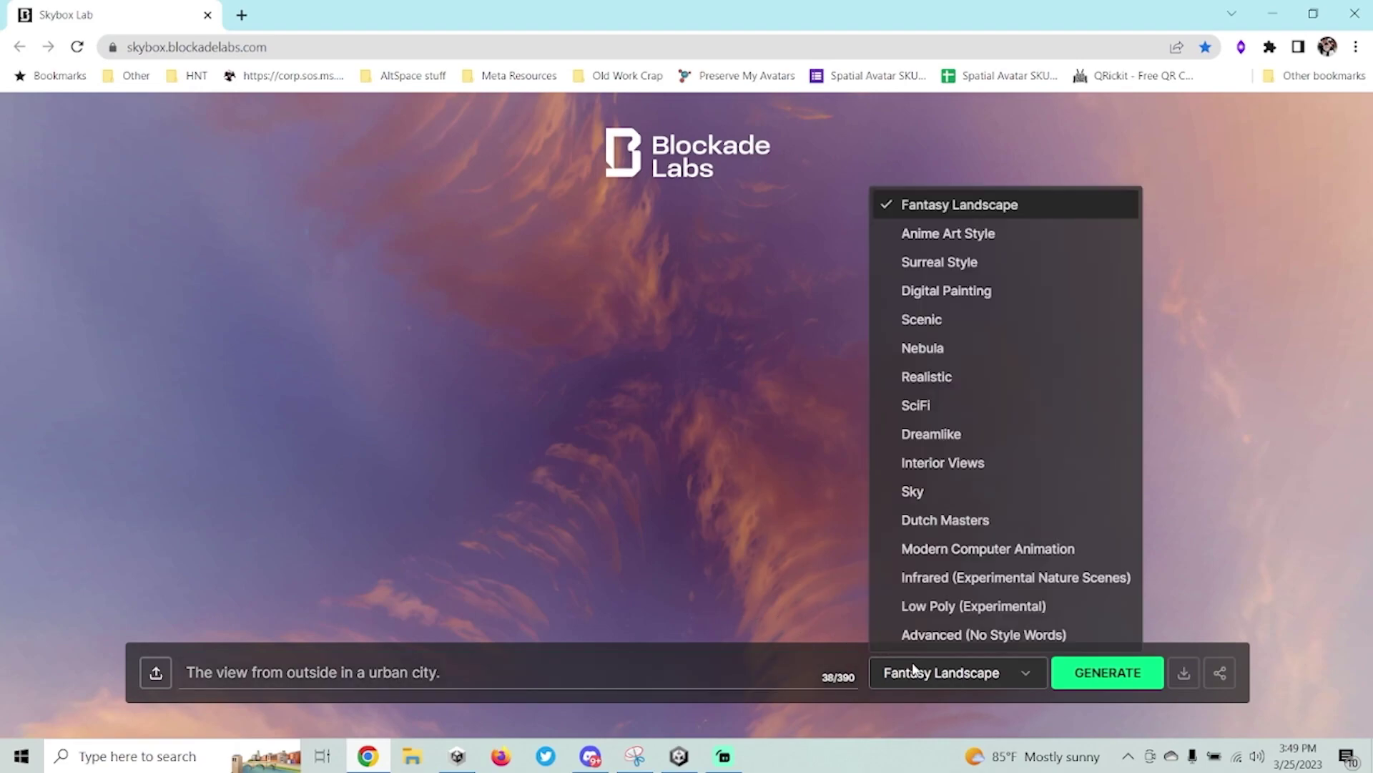
# Generate a Realistic-style skybox and look around its balcony, pool, kitchen and waterfront city.
pyautogui.click(939, 379)
pyautogui.click(1098, 688)
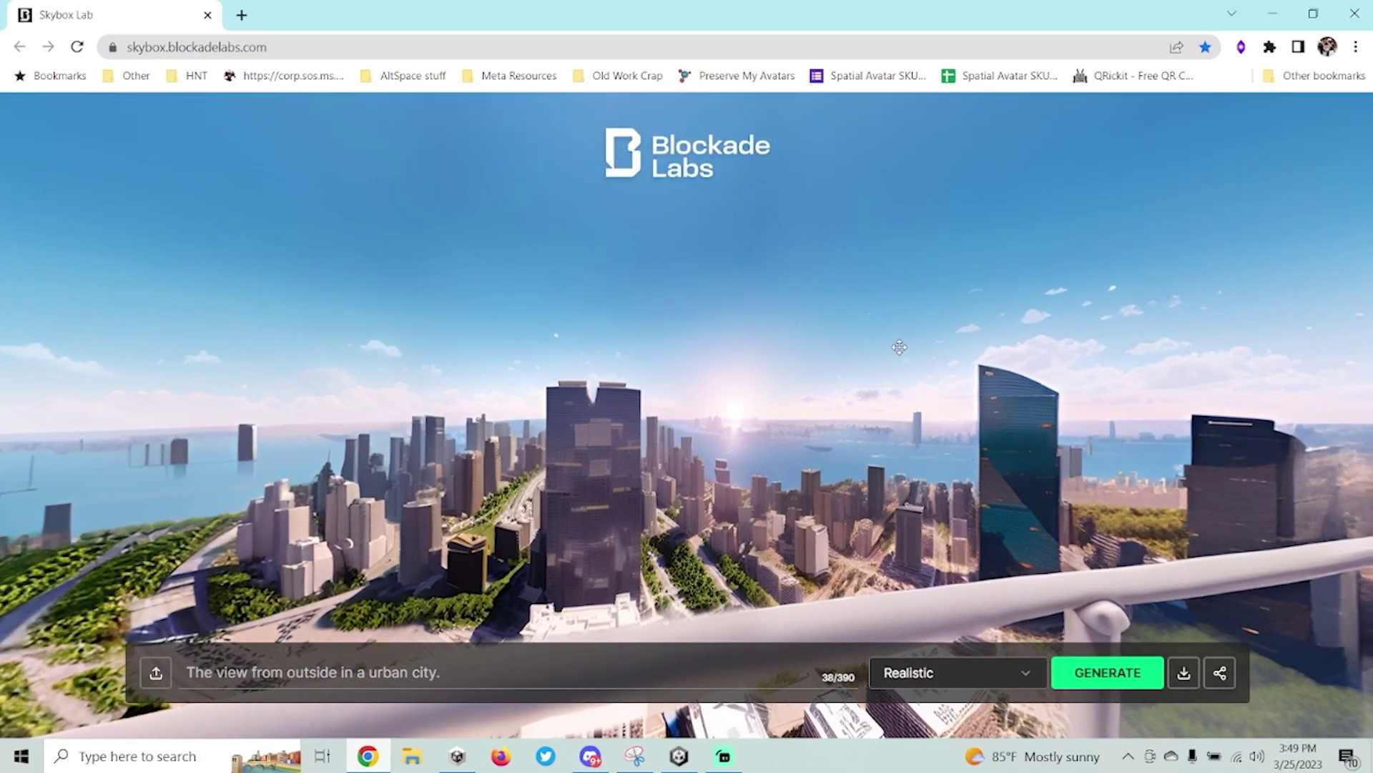
pyautogui.moveTo(839, 466); pyautogui.dragTo(331, 356)
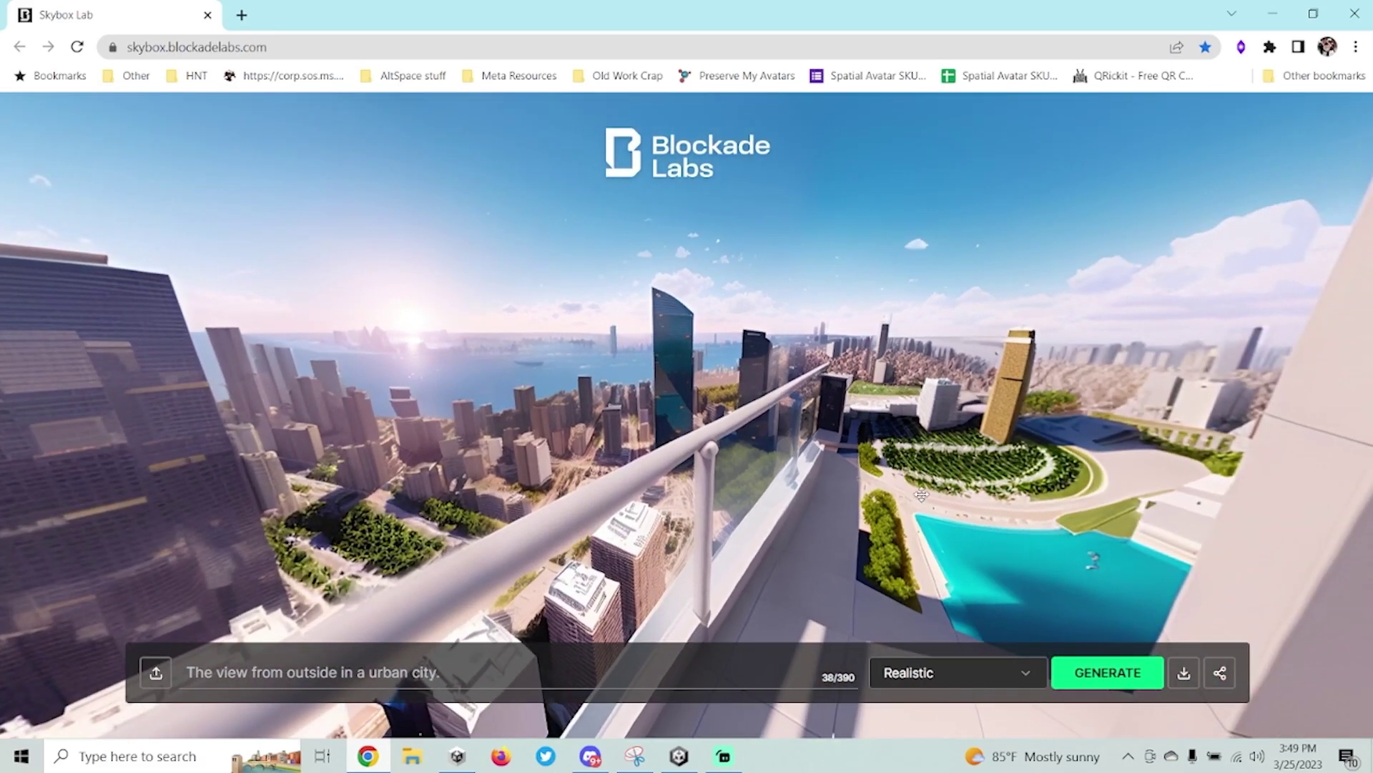
pyautogui.moveTo(921, 495); pyautogui.dragTo(422, 392)
pyautogui.moveTo(939, 457); pyautogui.dragTo(591, 429)
pyautogui.moveTo(1069, 406); pyautogui.dragTo(541, 437)
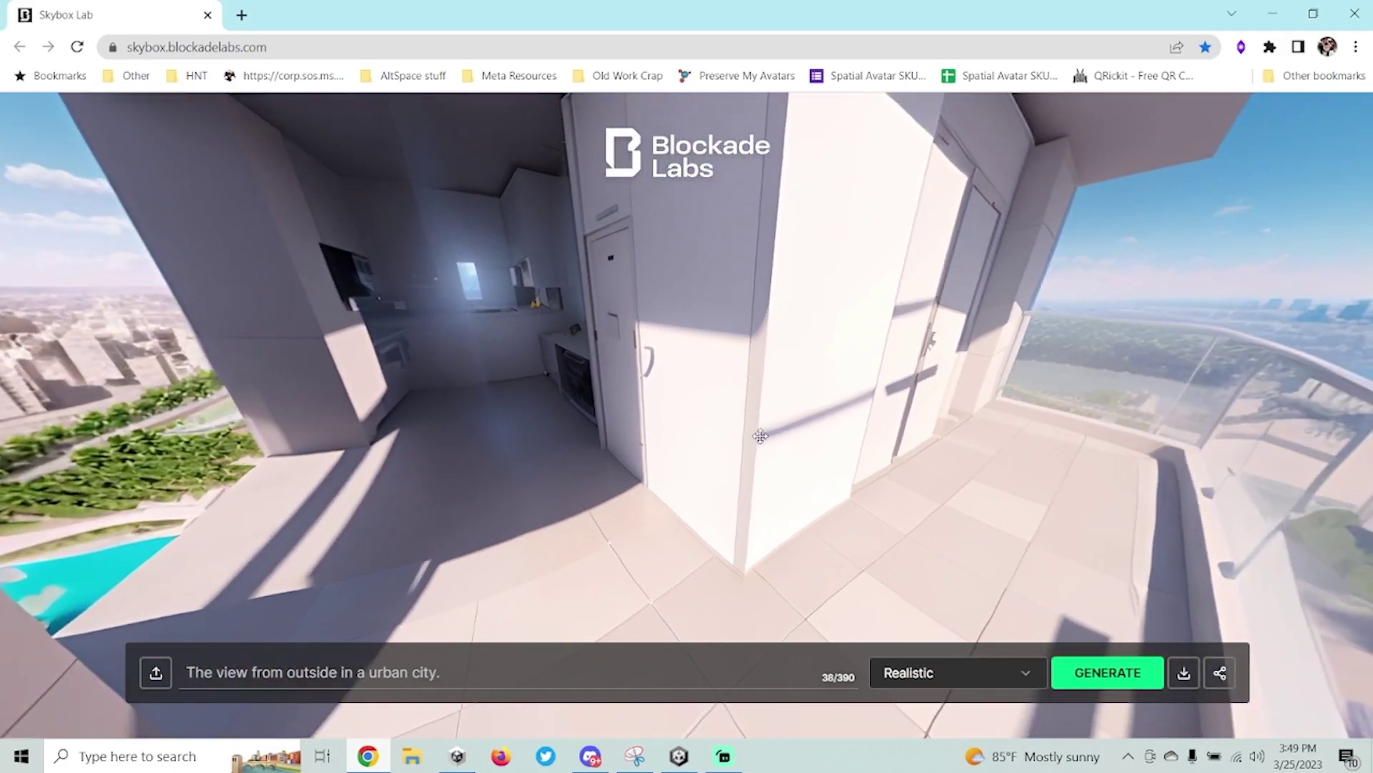
pyautogui.moveTo(966, 422); pyautogui.dragTo(603, 409)
pyautogui.moveTo(881, 385); pyautogui.dragTo(939, 490)
# Inspect the balcony wall, railing and tall skyline tower, then return to the prompt field.
pyautogui.moveTo(558, 421); pyautogui.dragTo(777, 412)
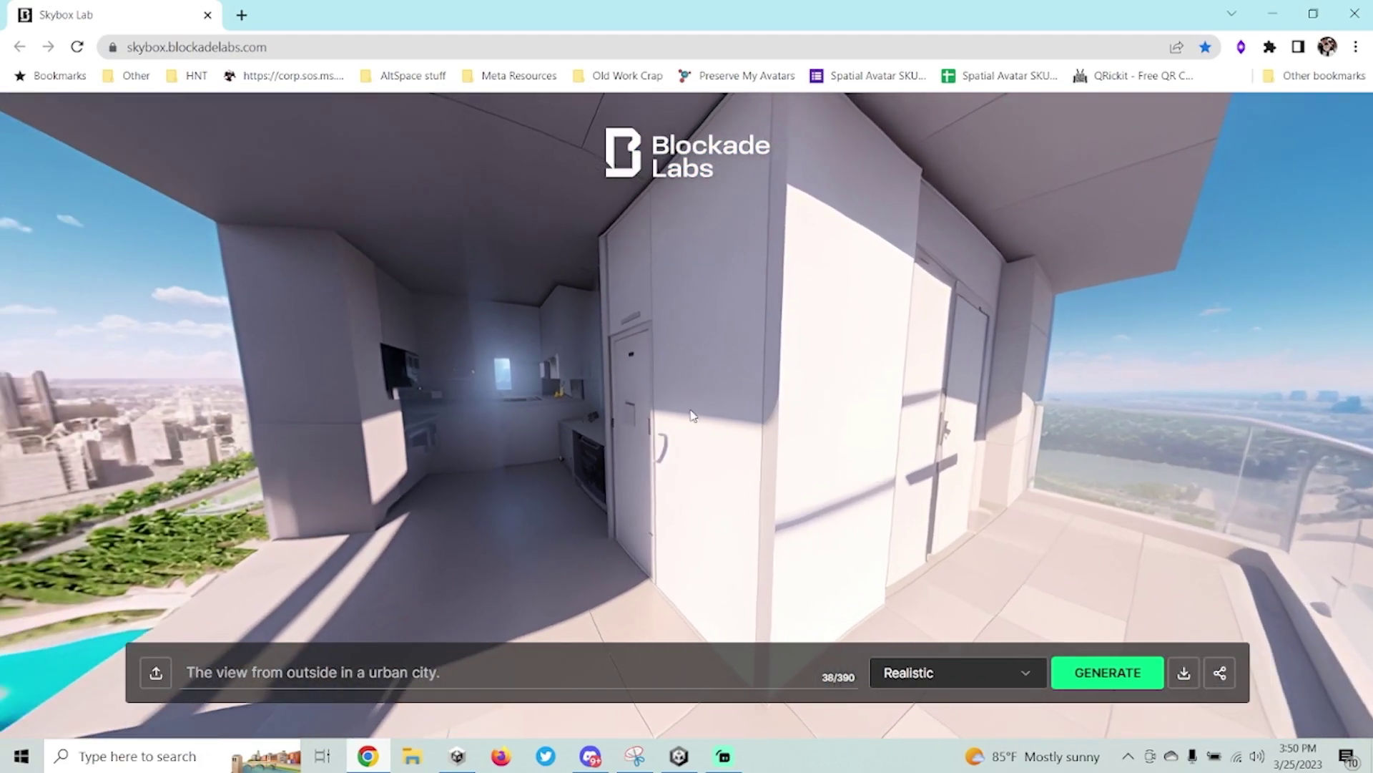
pyautogui.moveTo(863, 425); pyautogui.dragTo(573, 401)
pyautogui.click(499, 676)
pyautogui.moveTo(794, 457); pyautogui.dragTo(556, 404)
pyautogui.click(510, 678)
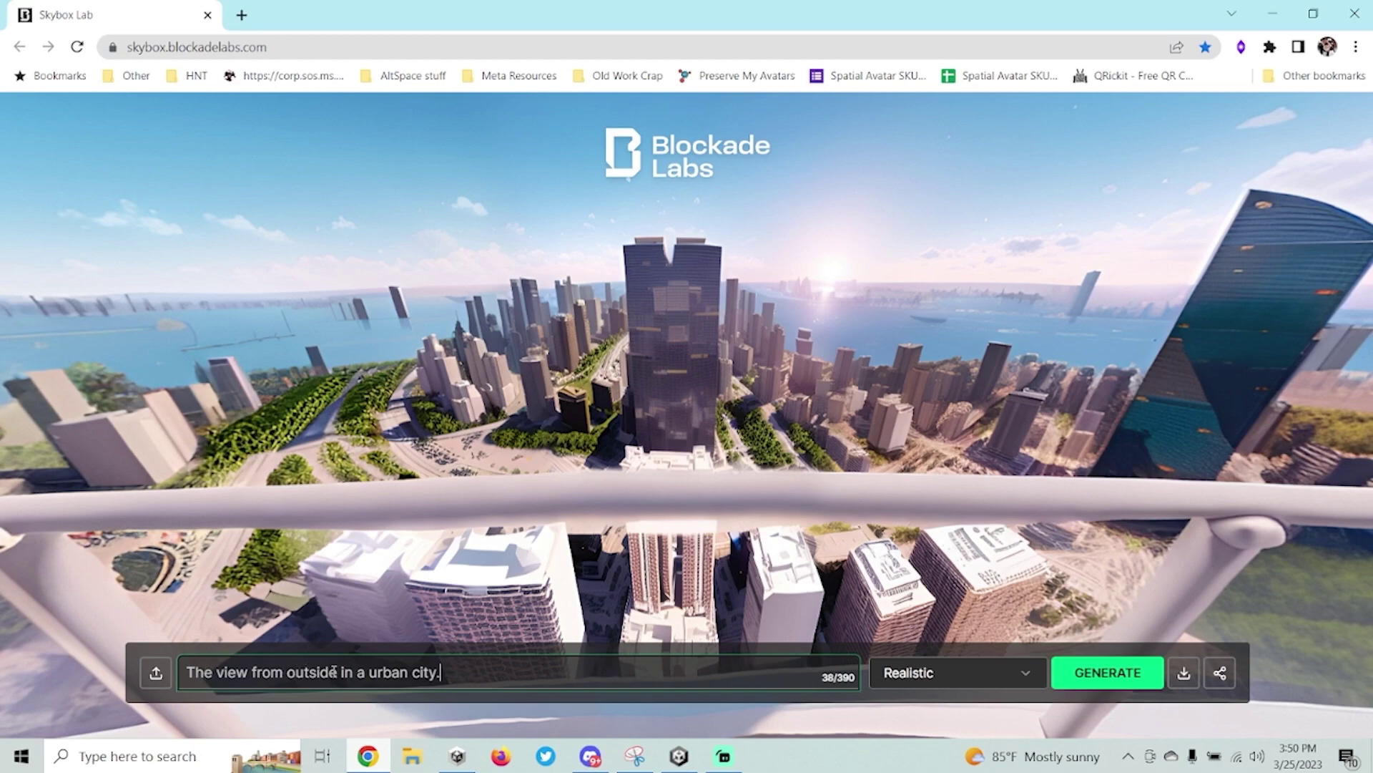
# Add 'on the ground' to the prompt and regenerate the skybox.
pyautogui.write('o nthe g')
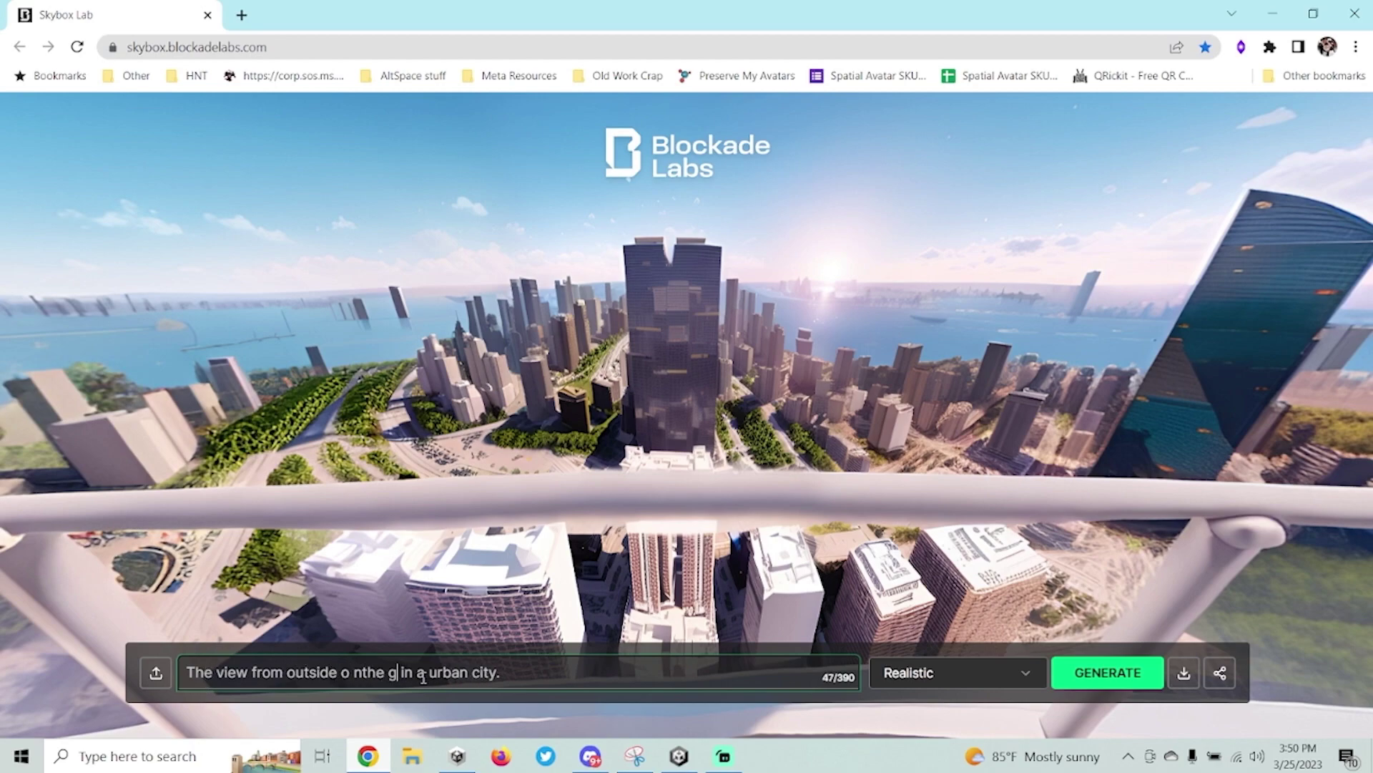
pyautogui.press('BackSpace')
pyautogui.press('BackSpace')
pyautogui.press('BackSpace')
pyautogui.press('BackSpace')
pyautogui.press('BackSpace')
pyautogui.press('BackSpace')
pyautogui.press('BackSpace')
pyautogui.press('BackSpace')
pyautogui.write('on the ground')
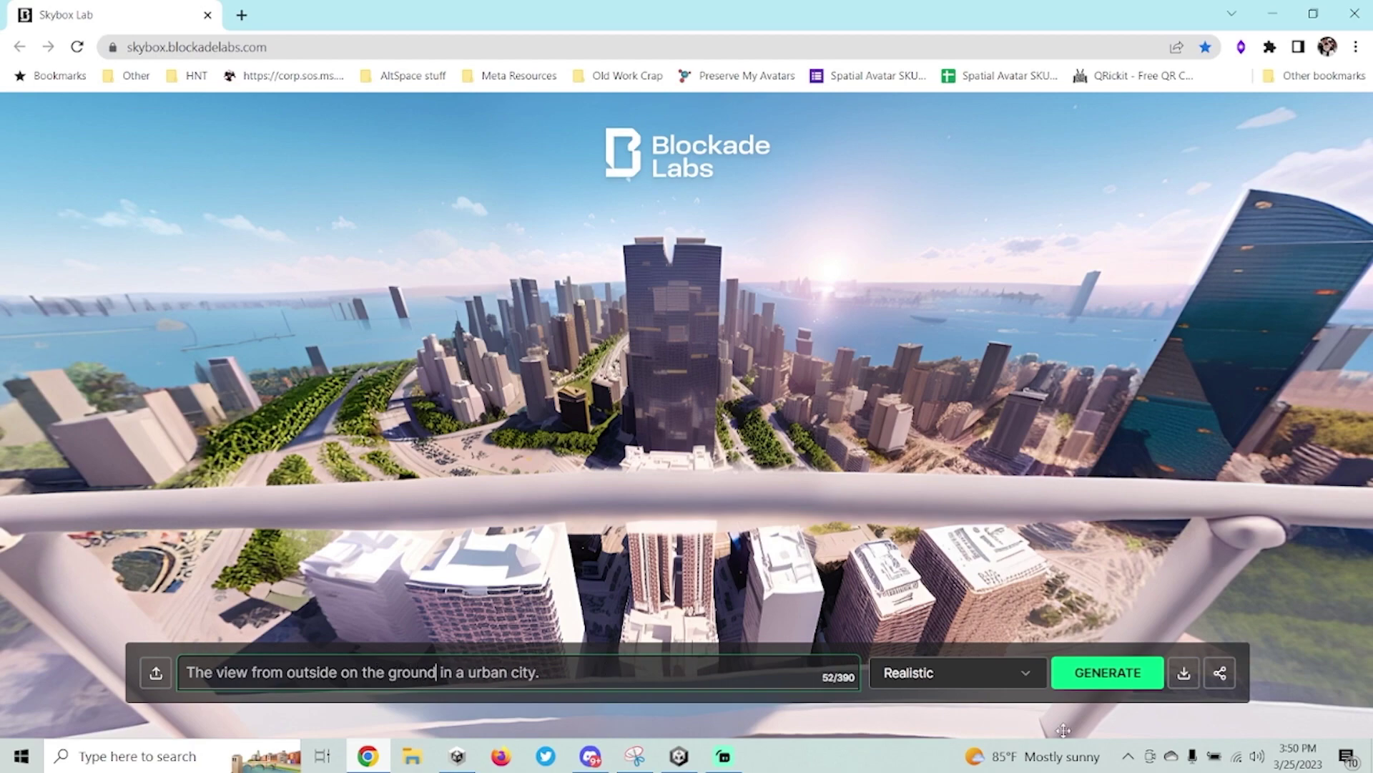
pyautogui.click(1125, 681)
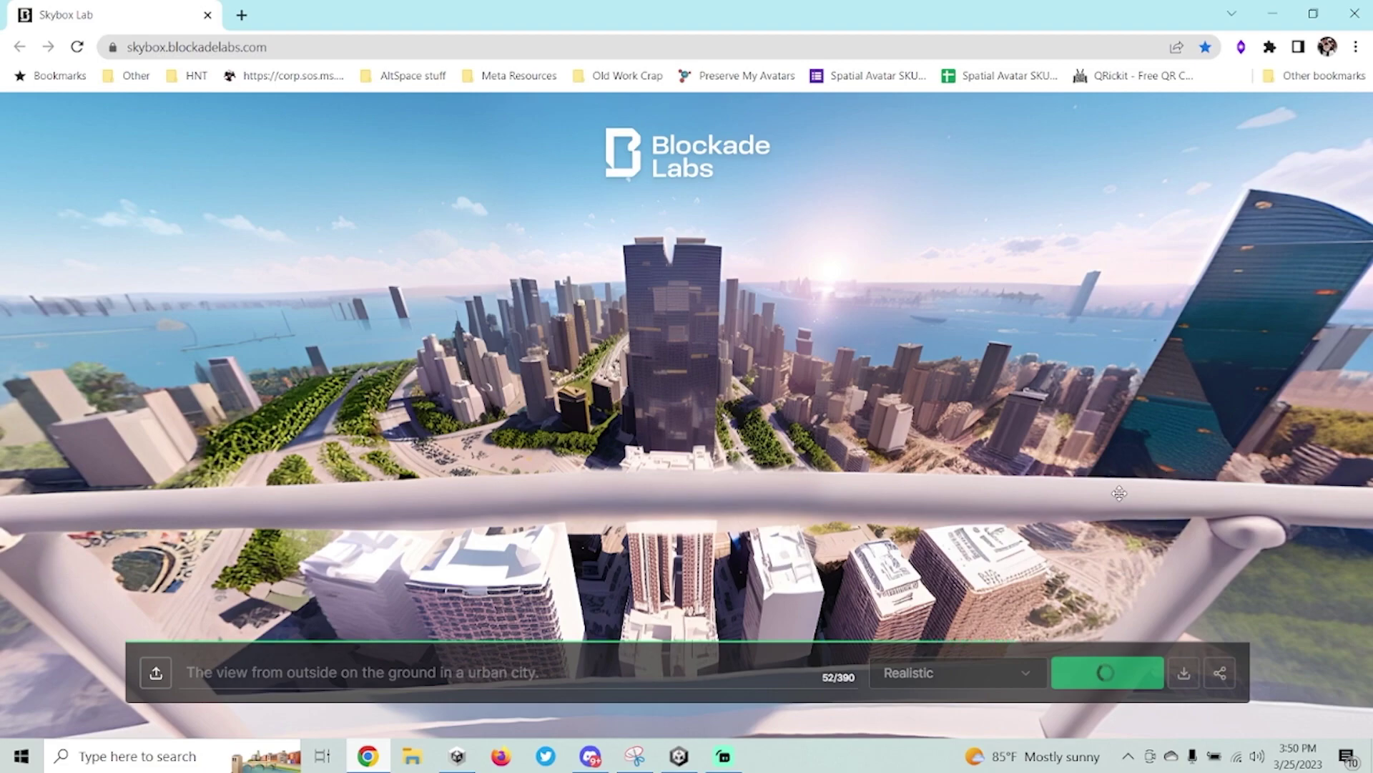
pyautogui.moveTo(1122, 478); pyautogui.dragTo(1041, 451)
pyautogui.moveTo(910, 377); pyautogui.dragTo(900, 341)
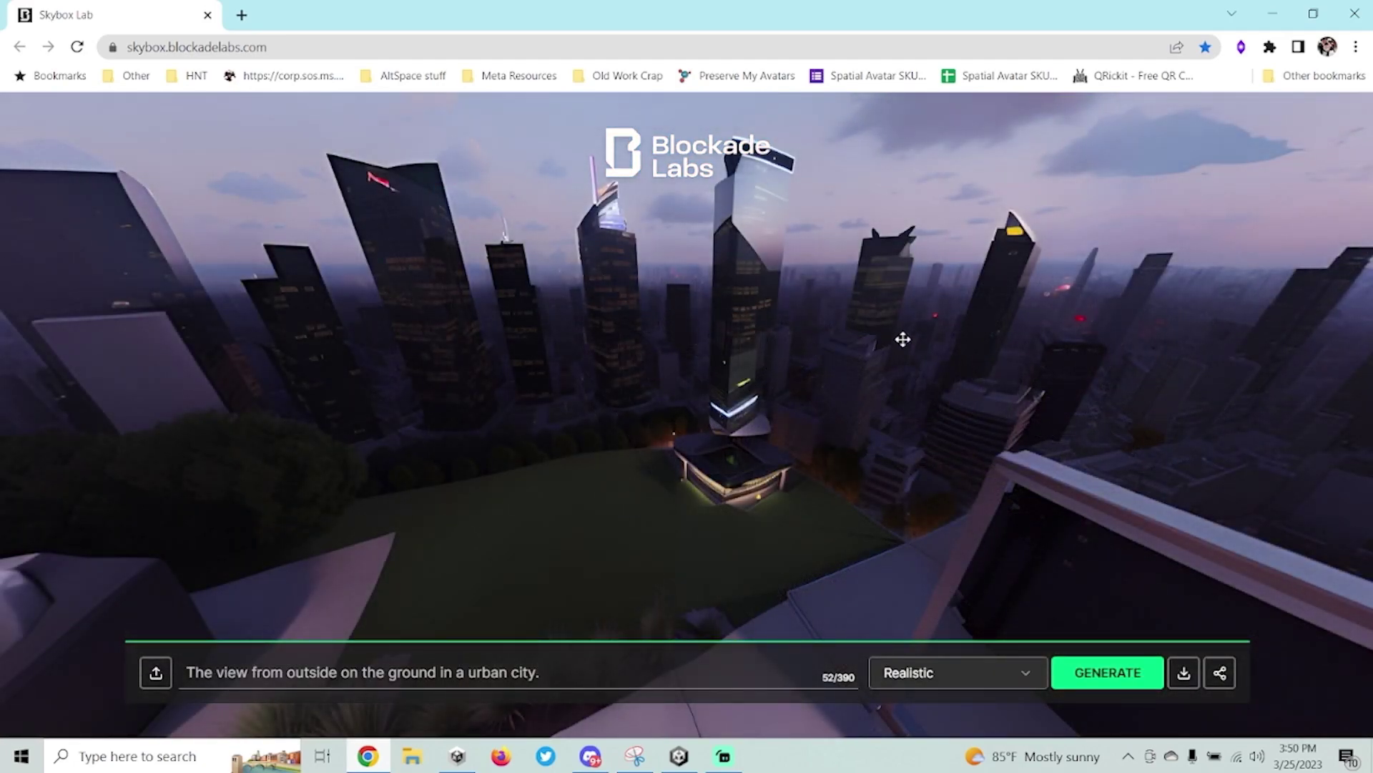
# Inspect the dusk skyline of dark towers around the lawn, then select the old prompt text.
pyautogui.moveTo(877, 371); pyautogui.dragTo(659, 469)
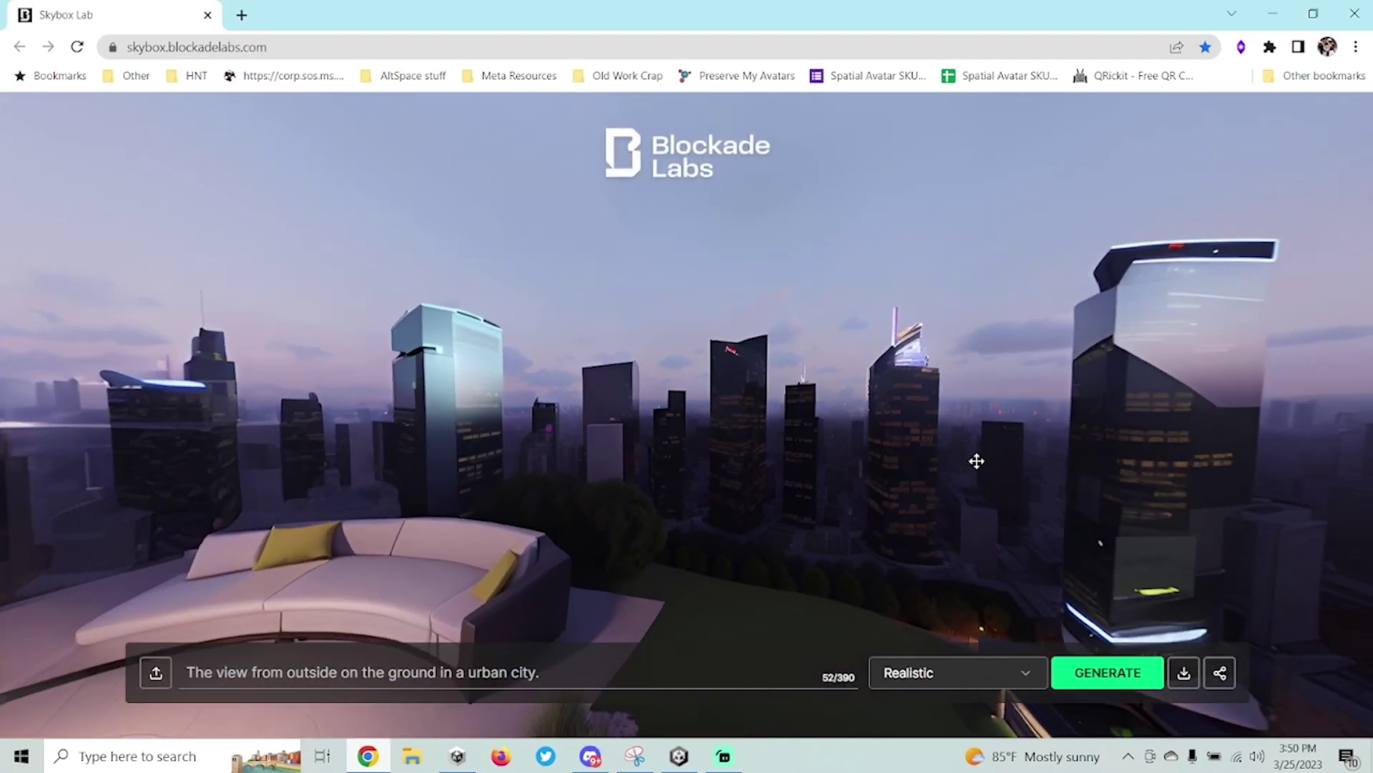
pyautogui.moveTo(975, 460); pyautogui.dragTo(716, 367)
pyautogui.moveTo(906, 571); pyautogui.dragTo(673, 444)
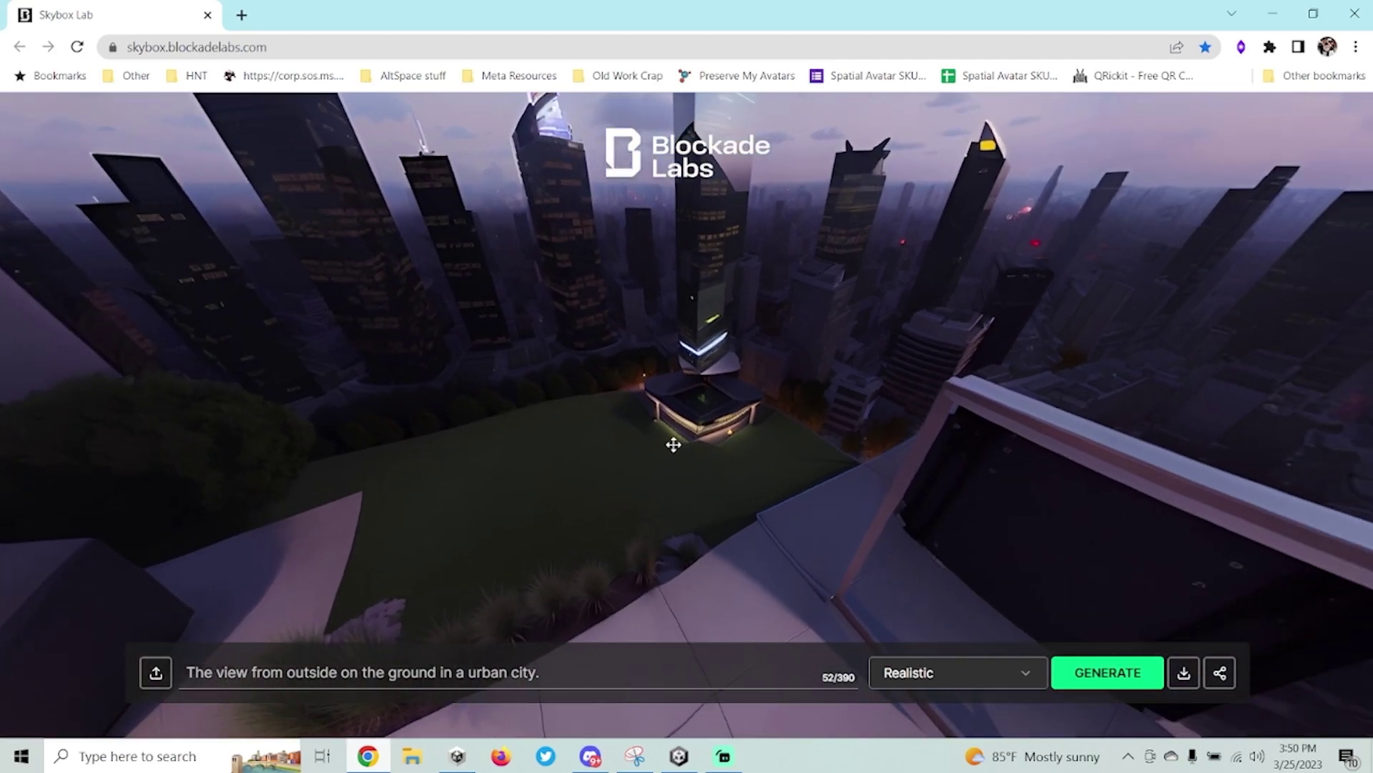
pyautogui.moveTo(752, 417); pyautogui.dragTo(709, 493)
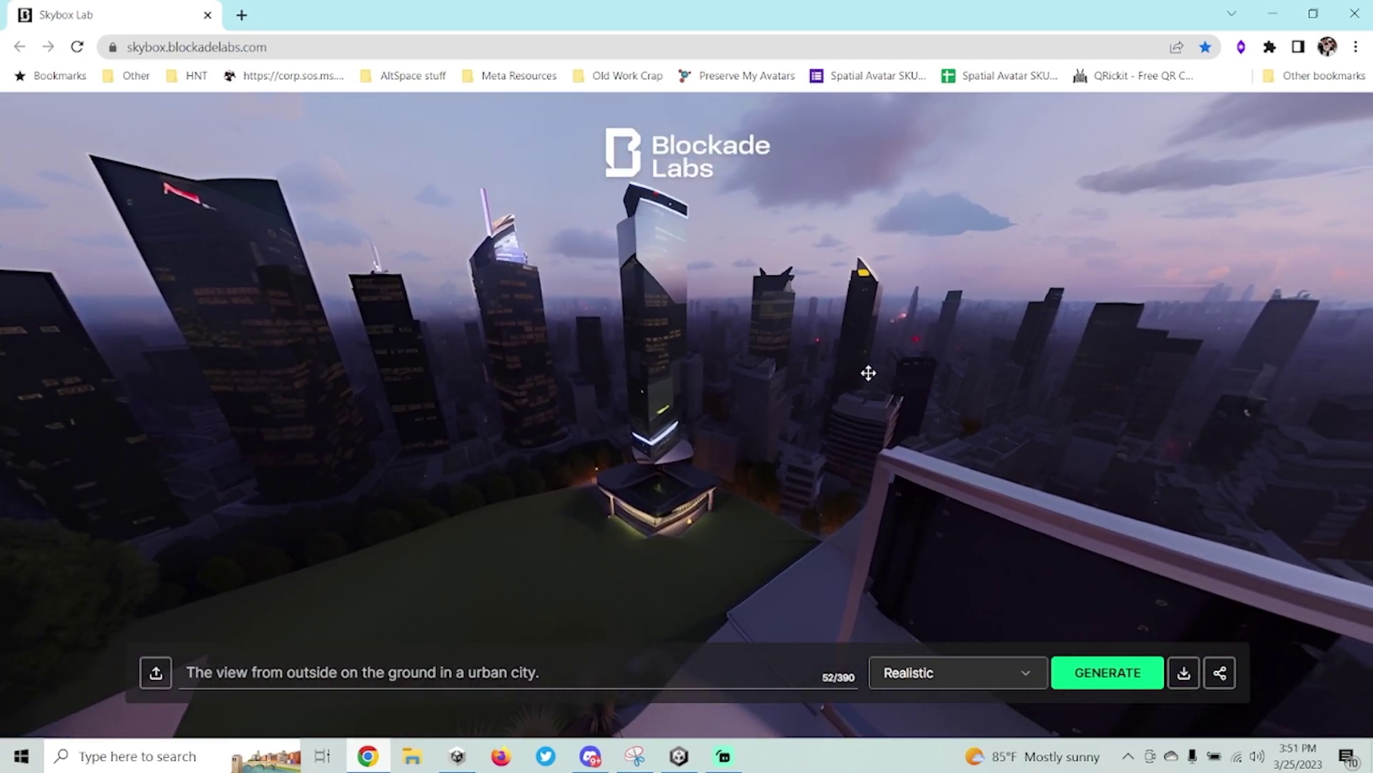
pyautogui.moveTo(867, 371); pyautogui.dragTo(624, 452)
pyautogui.moveTo(778, 398); pyautogui.dragTo(610, 417)
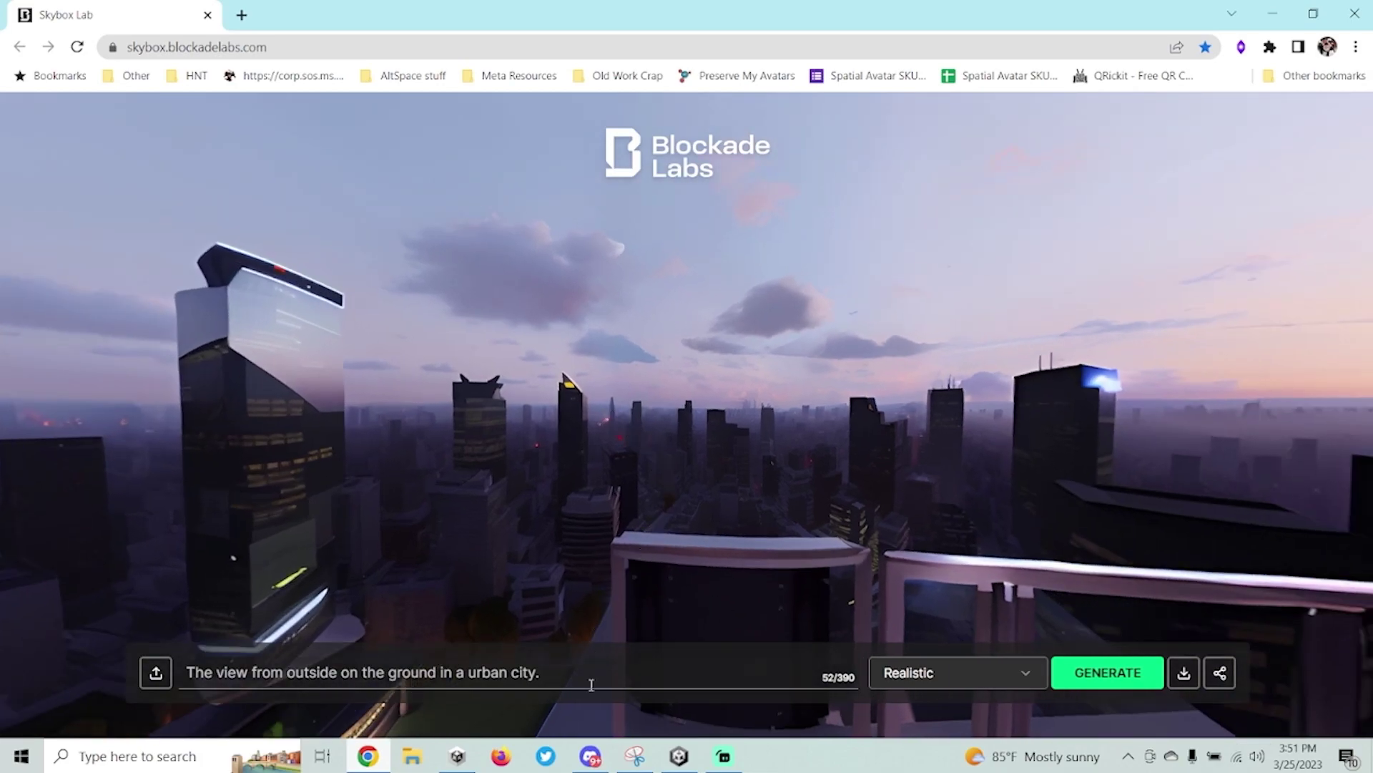
pyautogui.moveTo(591, 684); pyautogui.dragTo(253, 651)
# Replace the prompt with a ground view of an urban street with cars driving and people walking.
pyautogui.press('BackSpace')
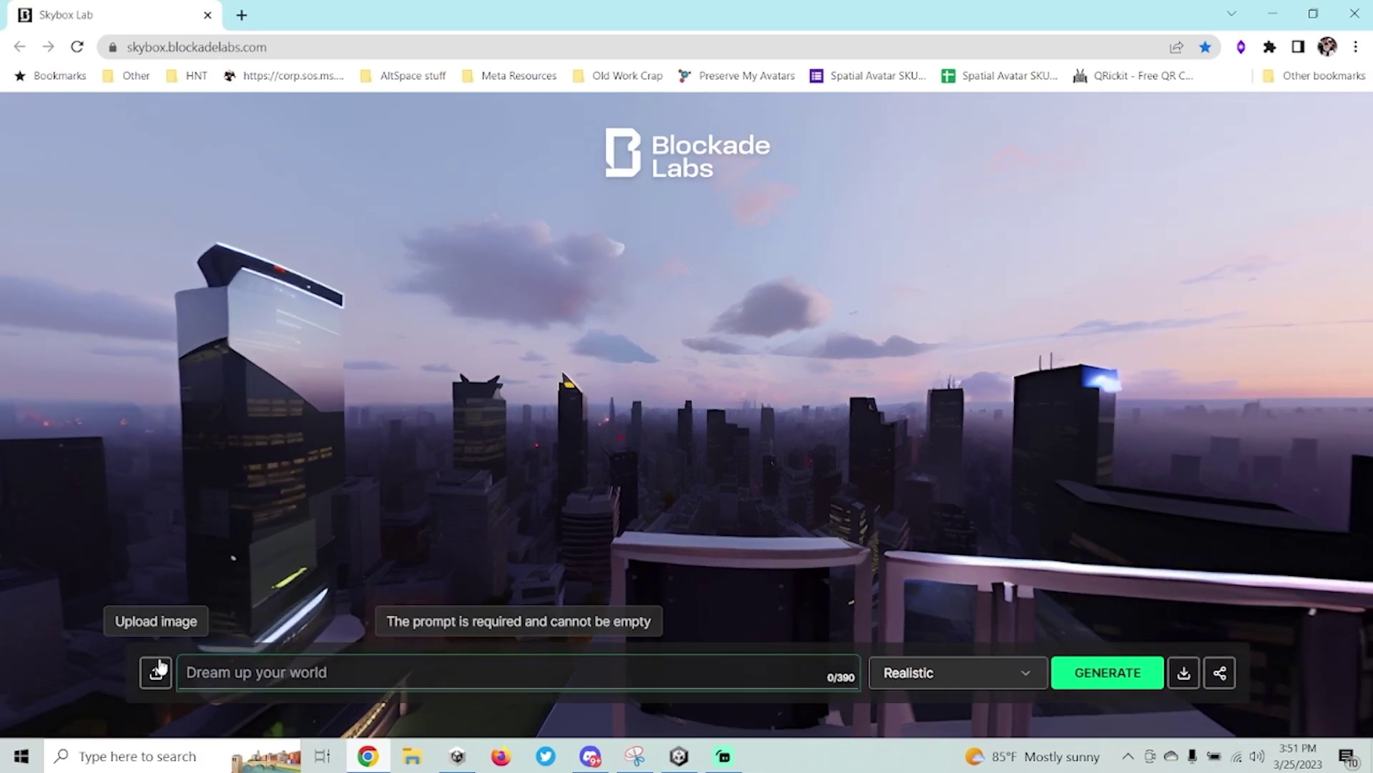
pyautogui.write('Grou')
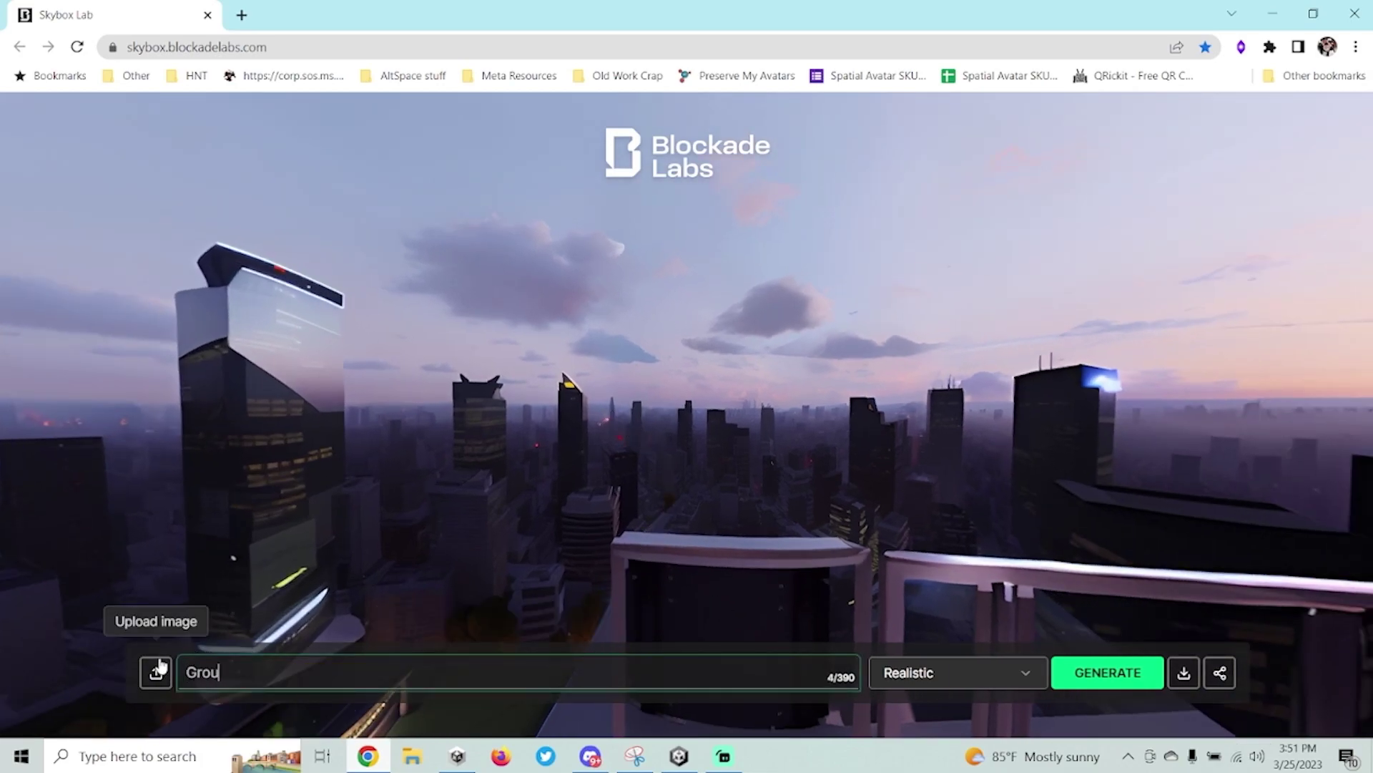
pyautogui.write('nd view of an urban city.')
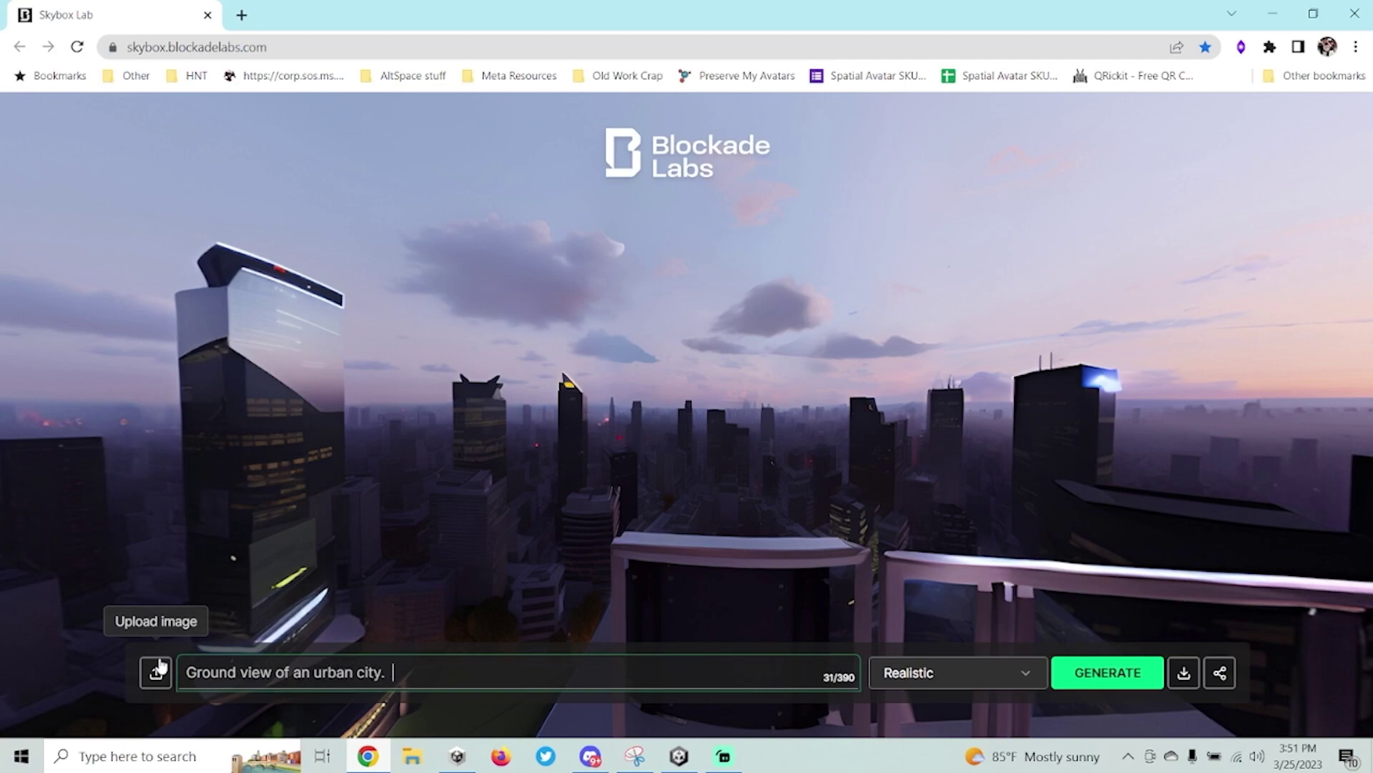
pyautogui.write('Cars are driving by and people a')
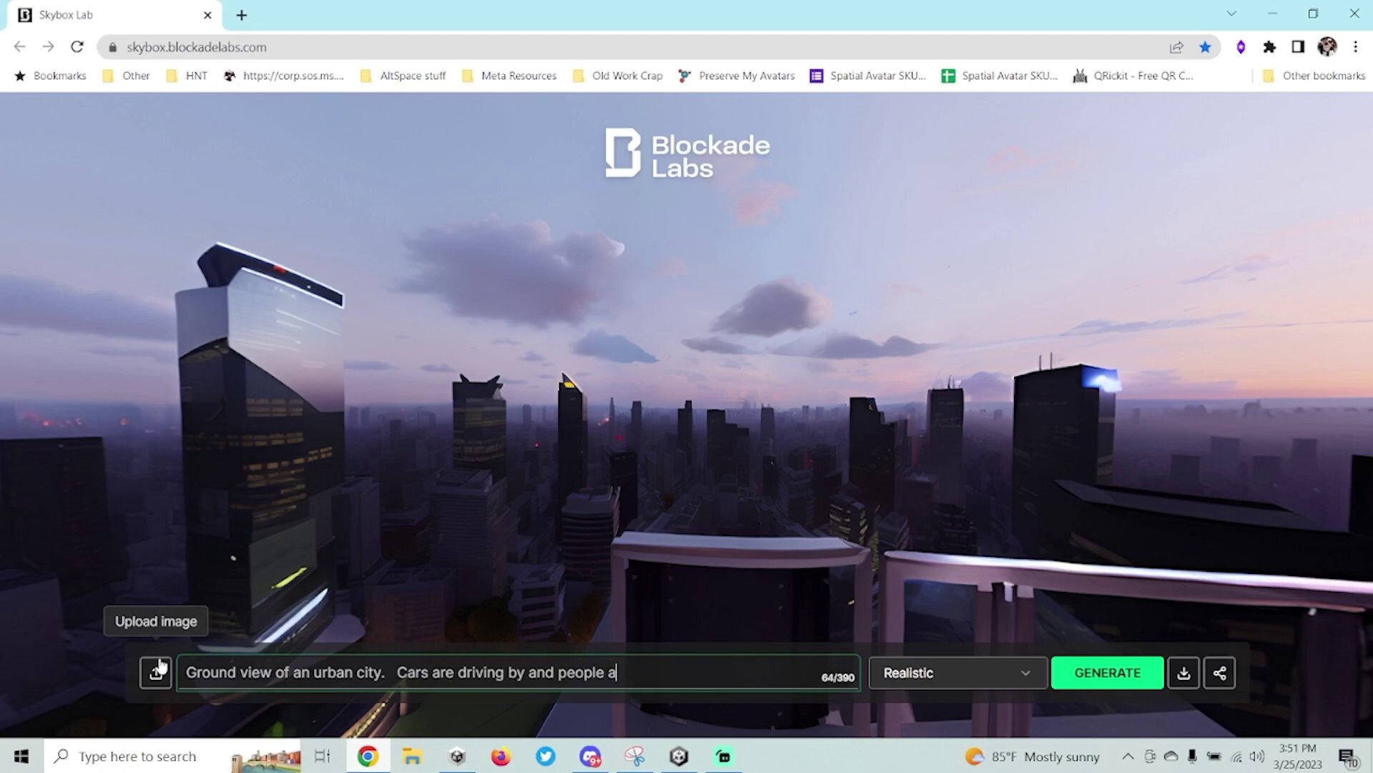
pyautogui.write('re walking in the streets and don the sidewalks')
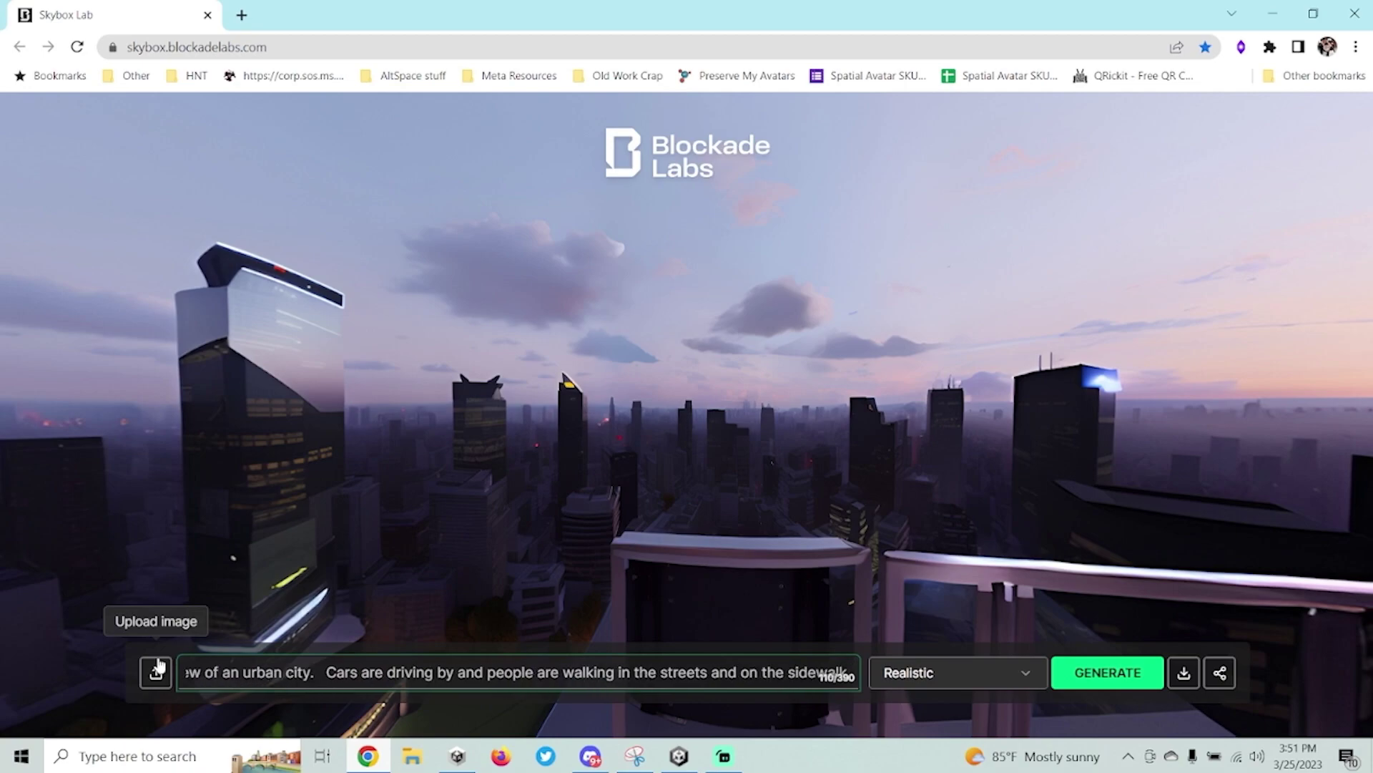
# Generate the street skybox, preview the 360° view, and download the image.
pyautogui.click(1066, 671)
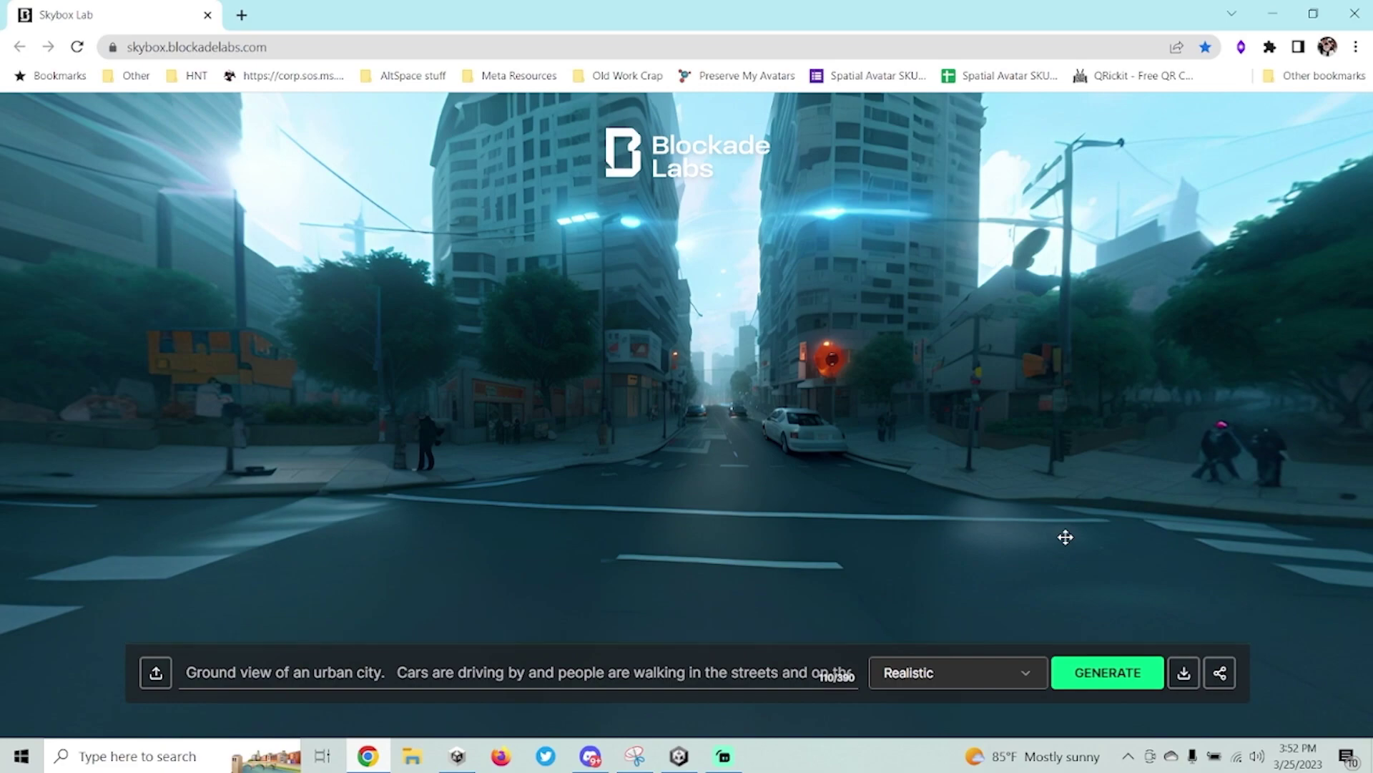
pyautogui.moveTo(1144, 497); pyautogui.dragTo(739, 432)
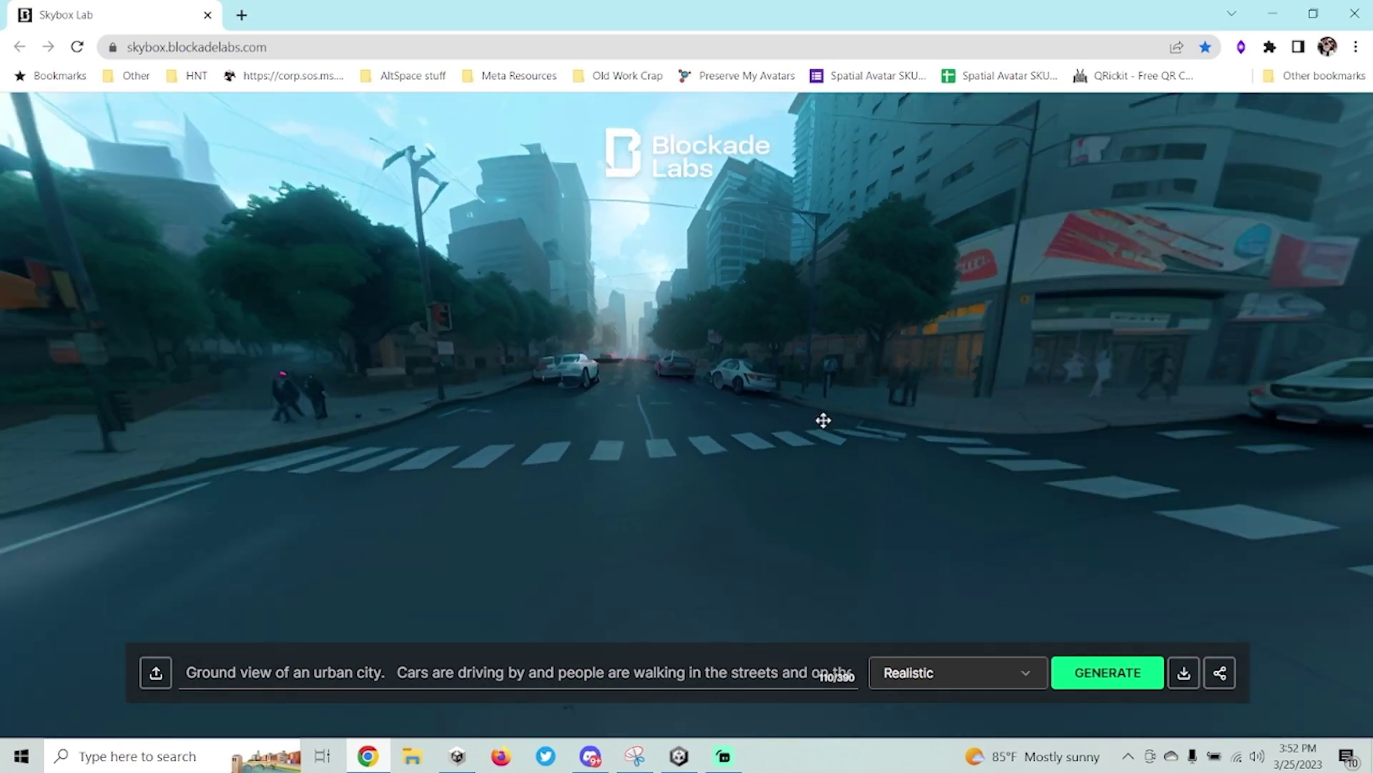
pyautogui.moveTo(824, 420); pyautogui.dragTo(751, 491)
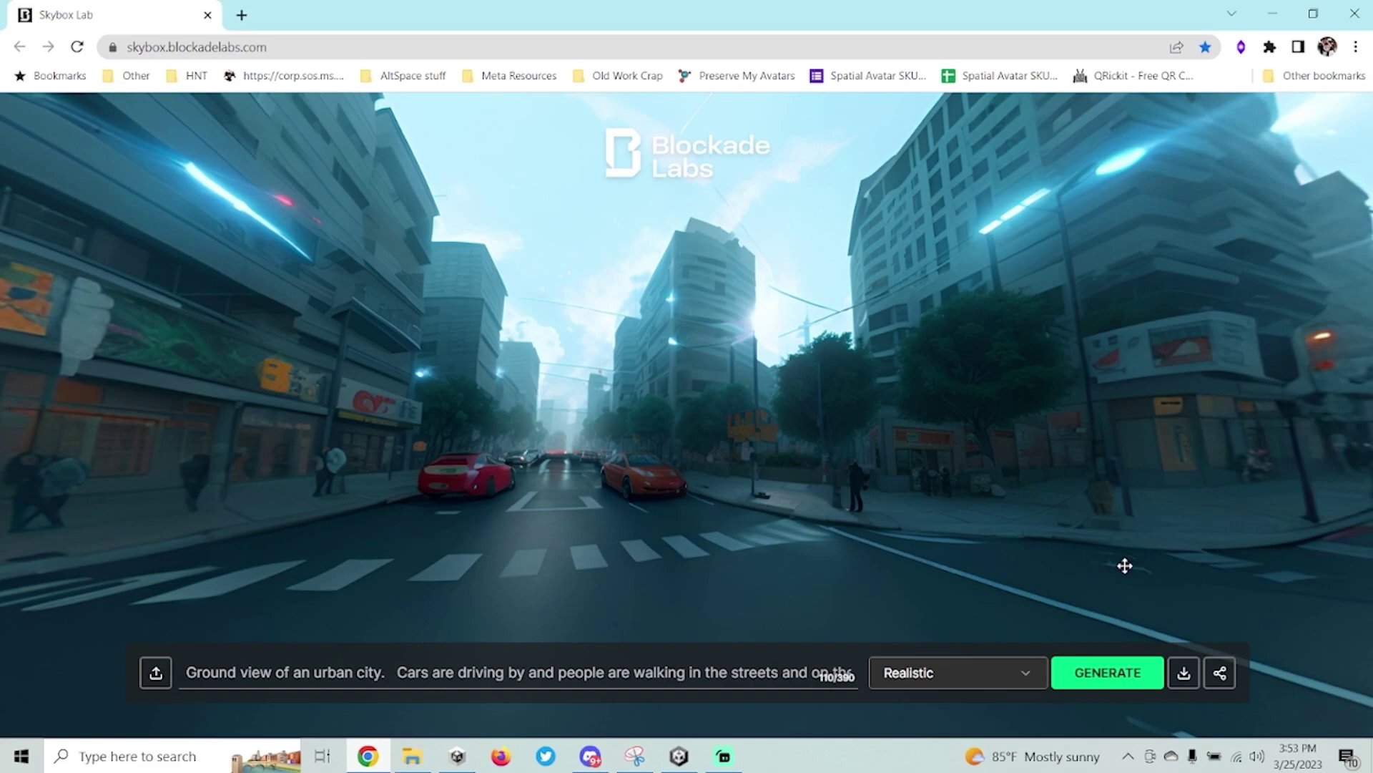
pyautogui.click(1184, 673)
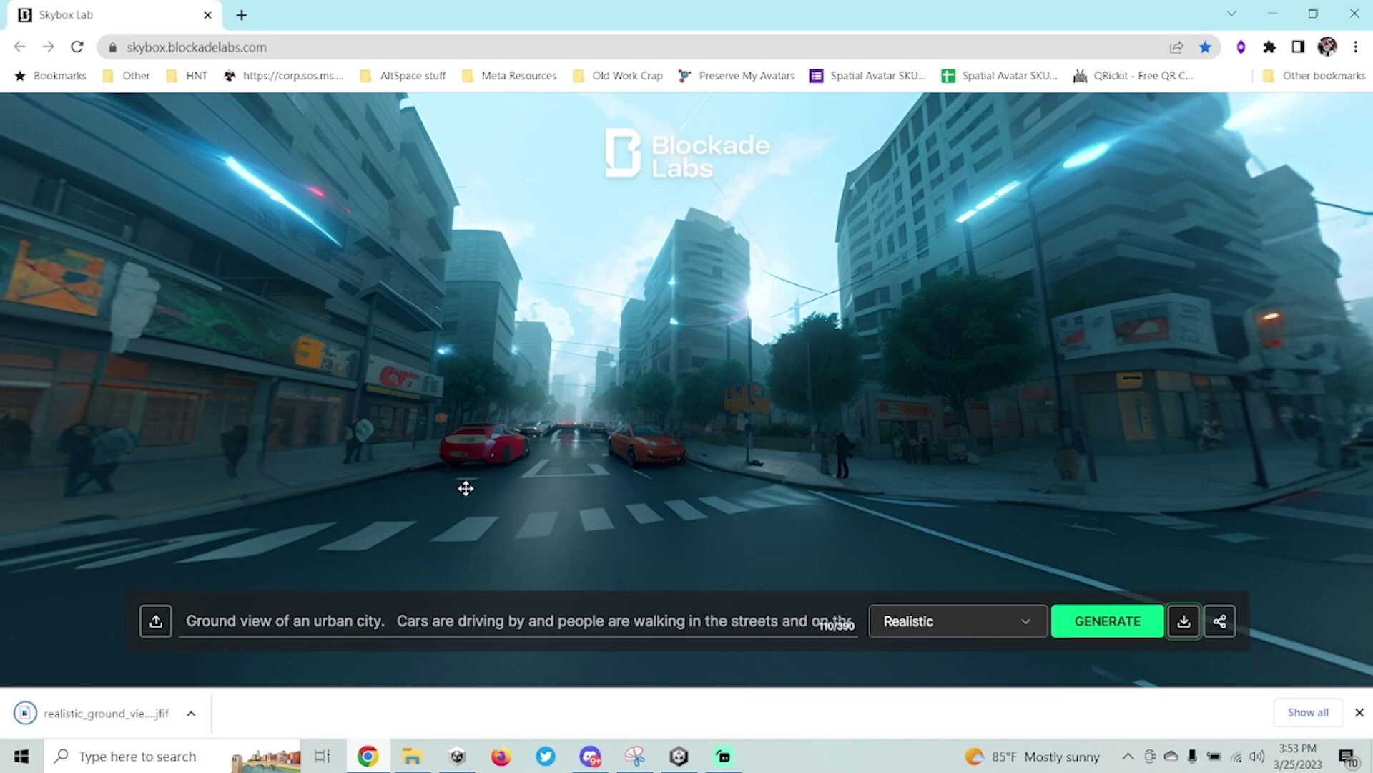
# Open the downloaded street skybox .jfif from its folder in Adobe Photoshop 2023.
pyautogui.click(191, 715)
pyautogui.click(215, 651)
pyautogui.rightClick(448, 149)
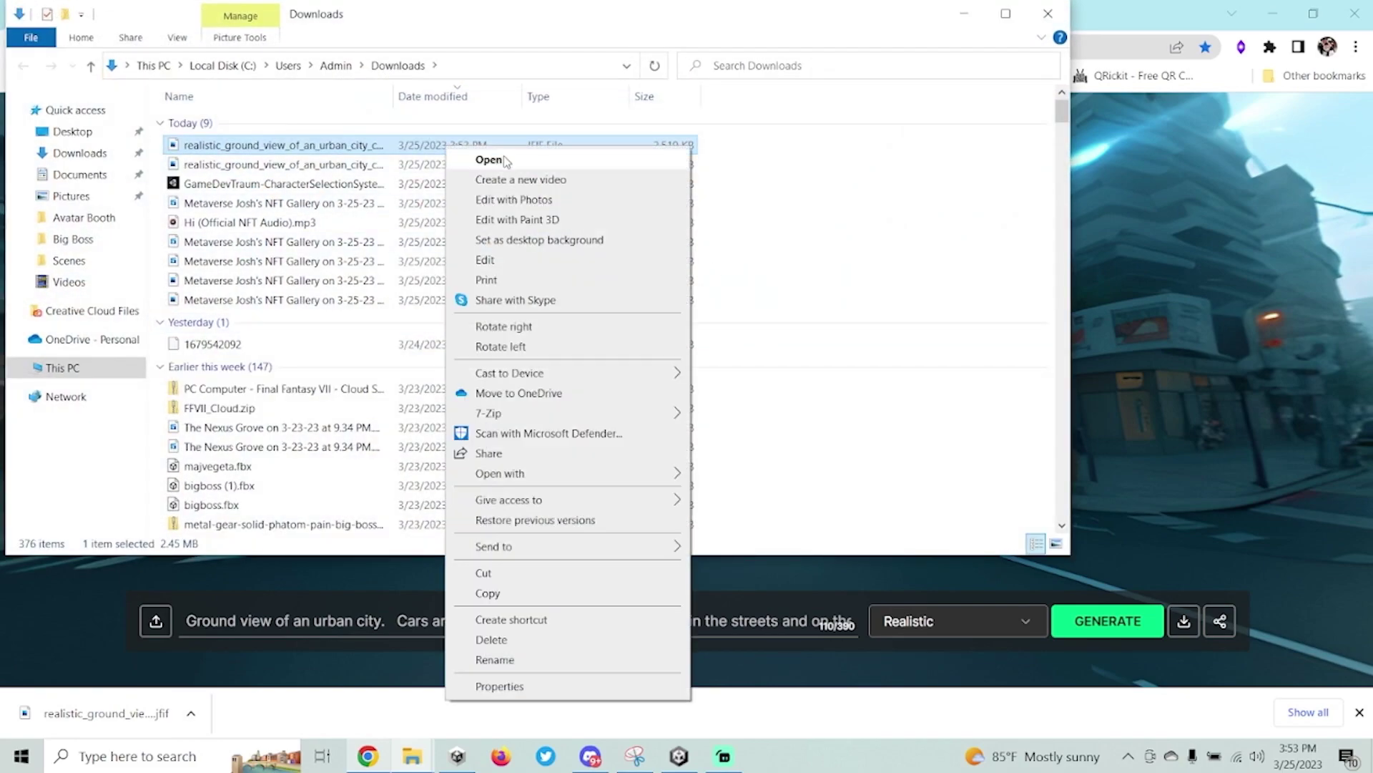
pyautogui.moveTo(538, 483)
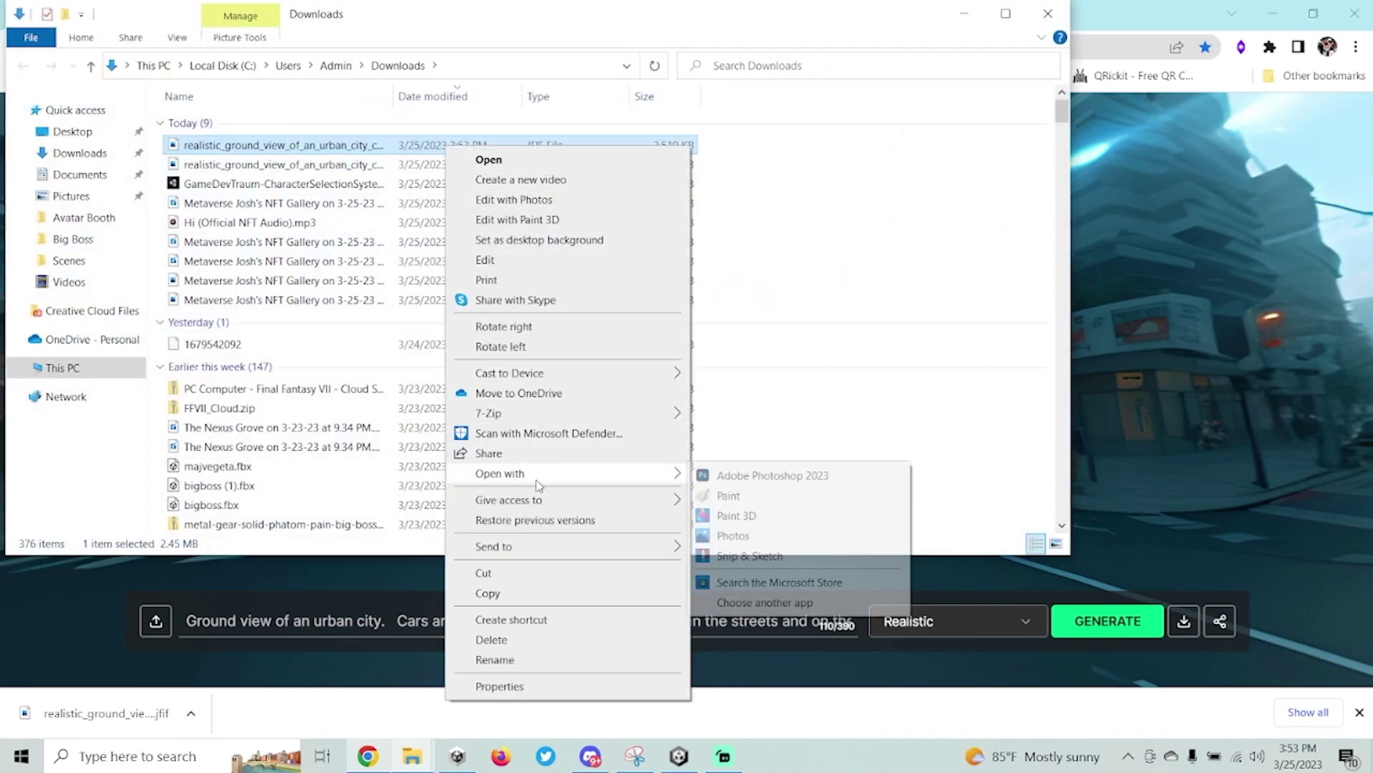
pyautogui.click(708, 474)
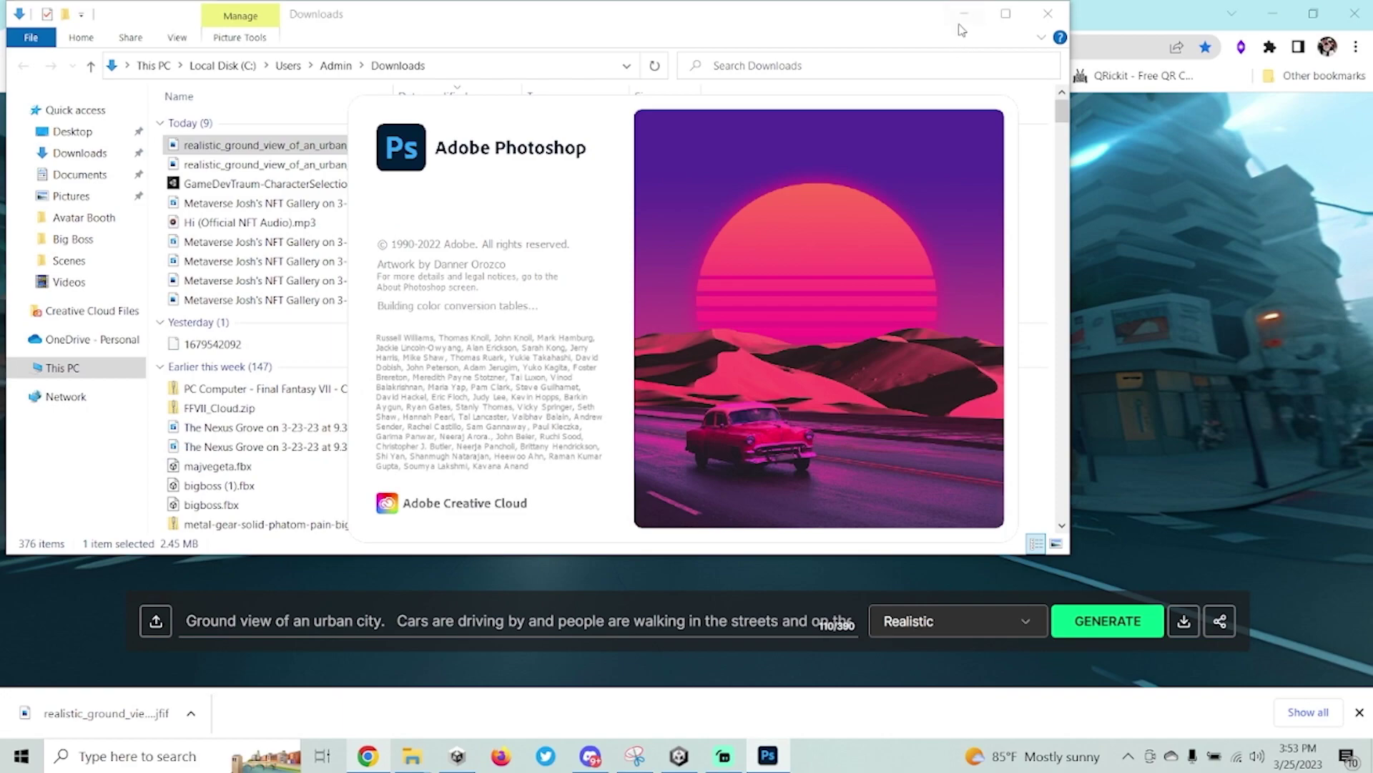
pyautogui.click(962, 14)
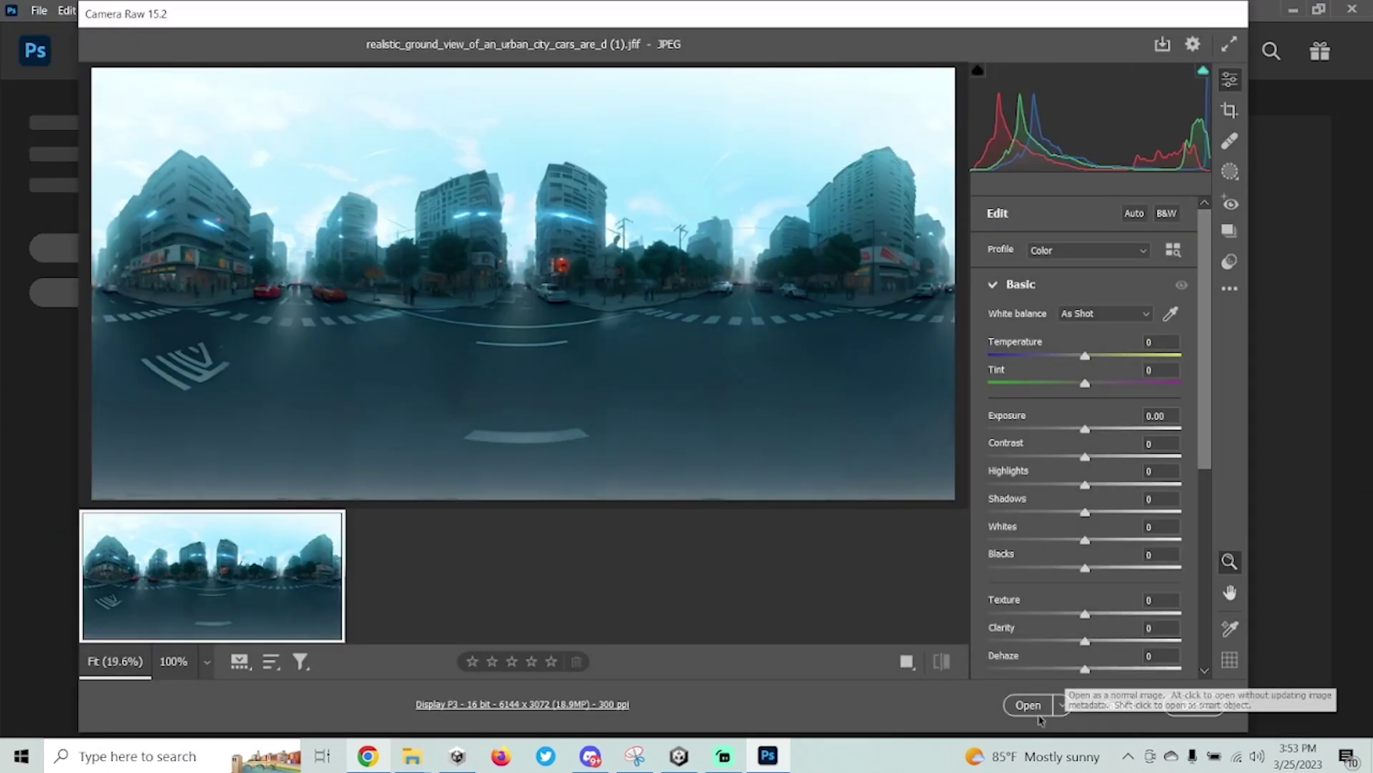
# Open the panorama from Camera Raw and export it as CitySkybox.png into Classroom/Assets.
pyautogui.click(1194, 705)
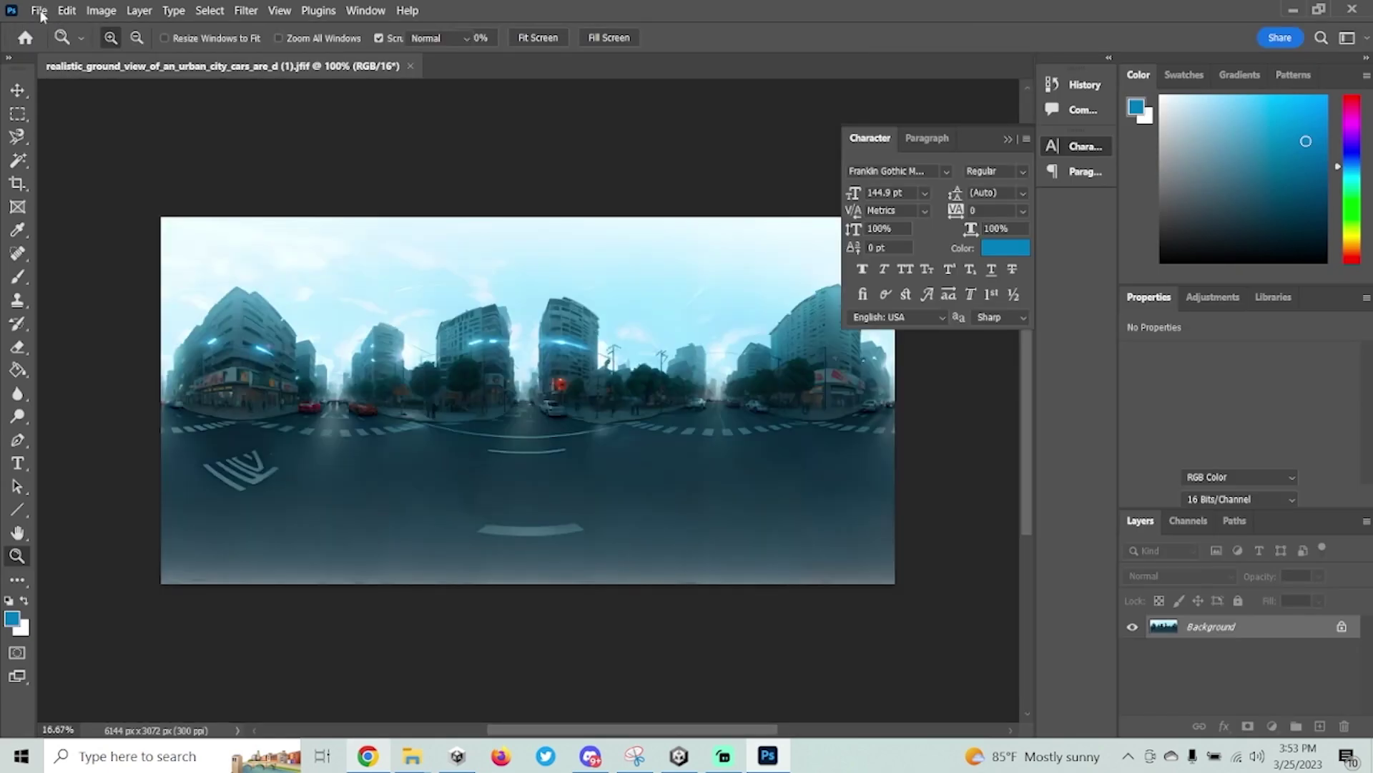
pyautogui.click(39, 10)
pyautogui.moveTo(73, 311)
pyautogui.click(274, 324)
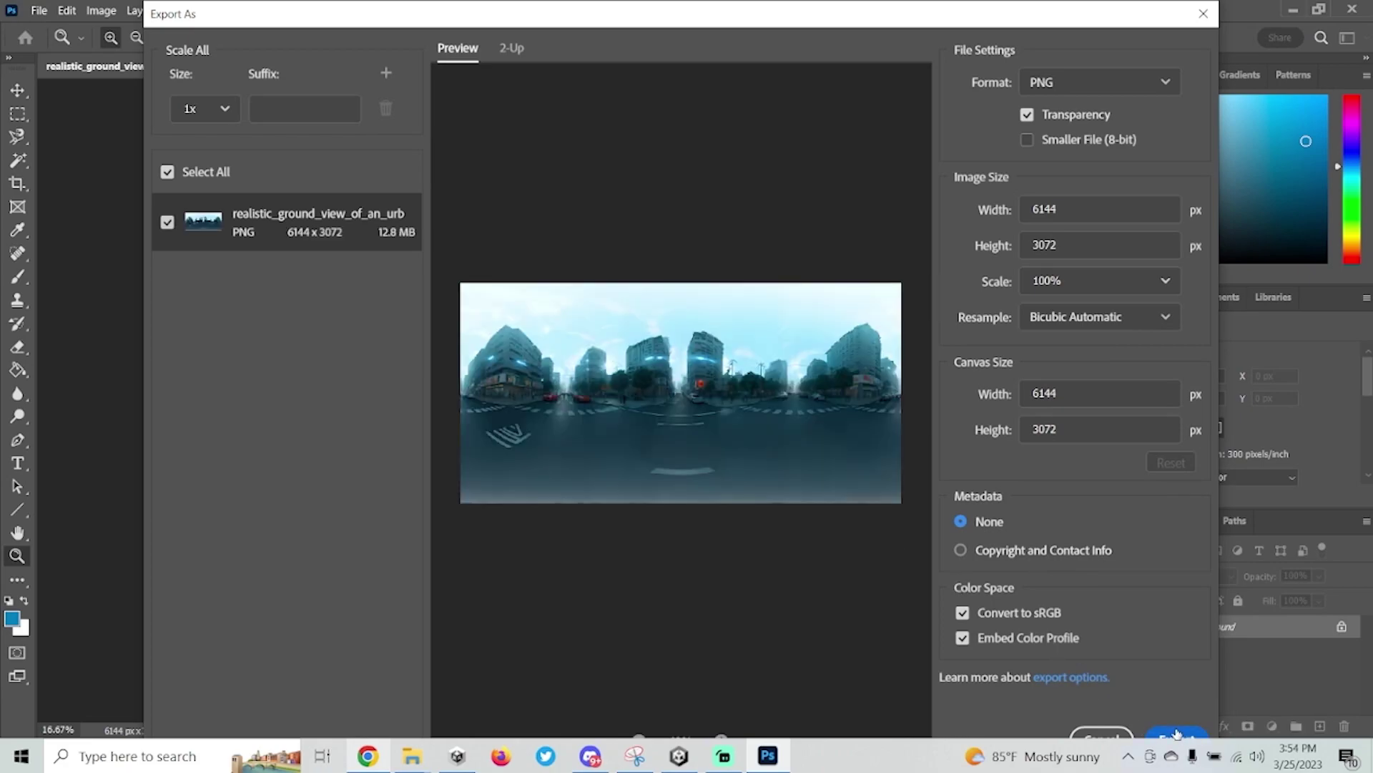
pyautogui.click(1176, 733)
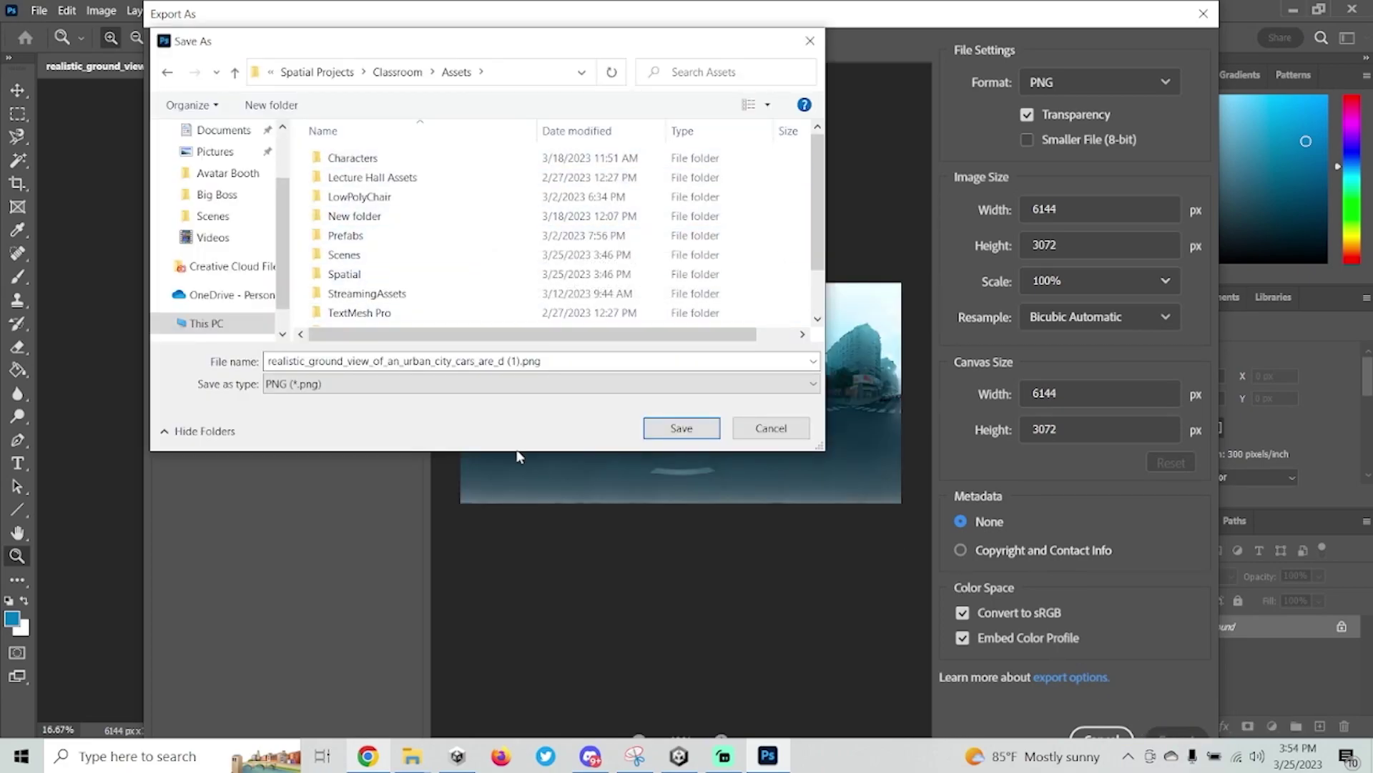
pyautogui.moveTo(820, 447); pyautogui.dragTo(858, 570)
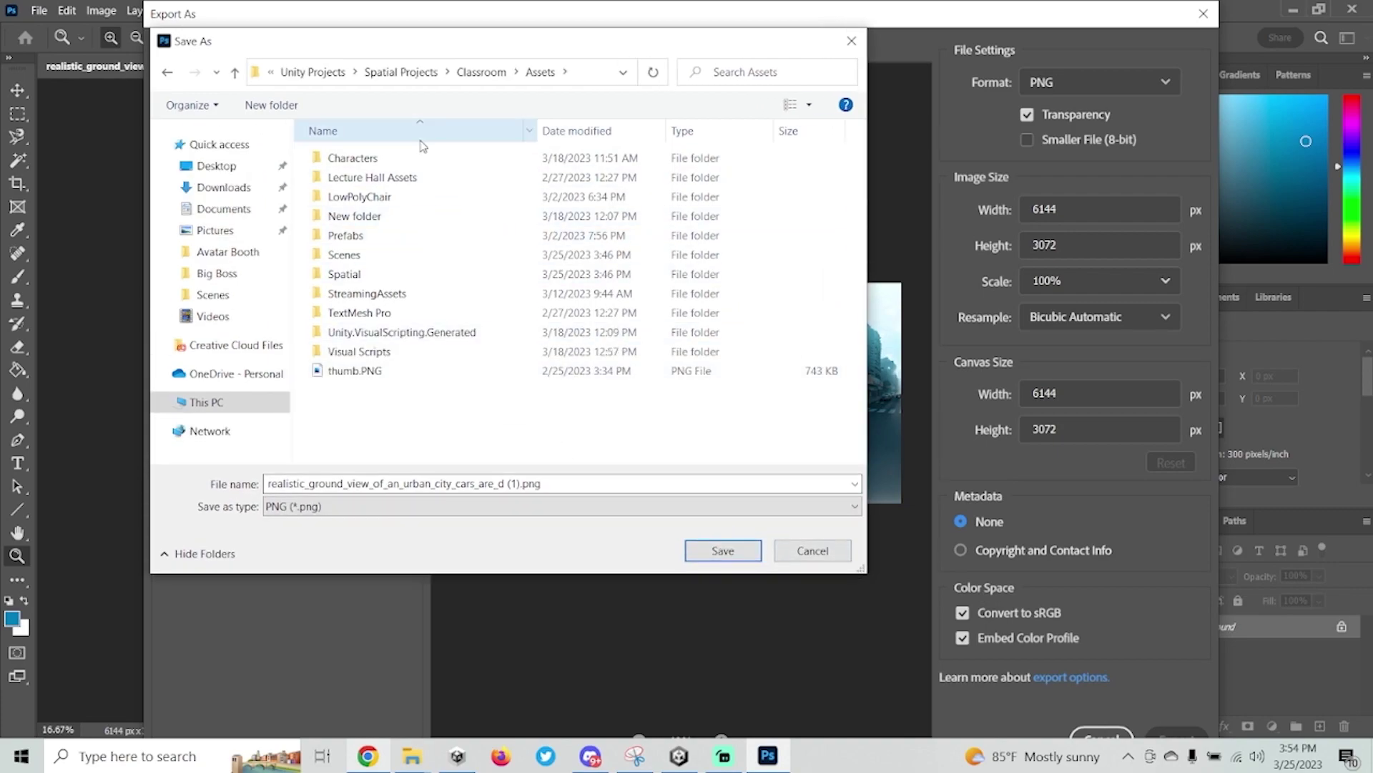
pyautogui.click(478, 486)
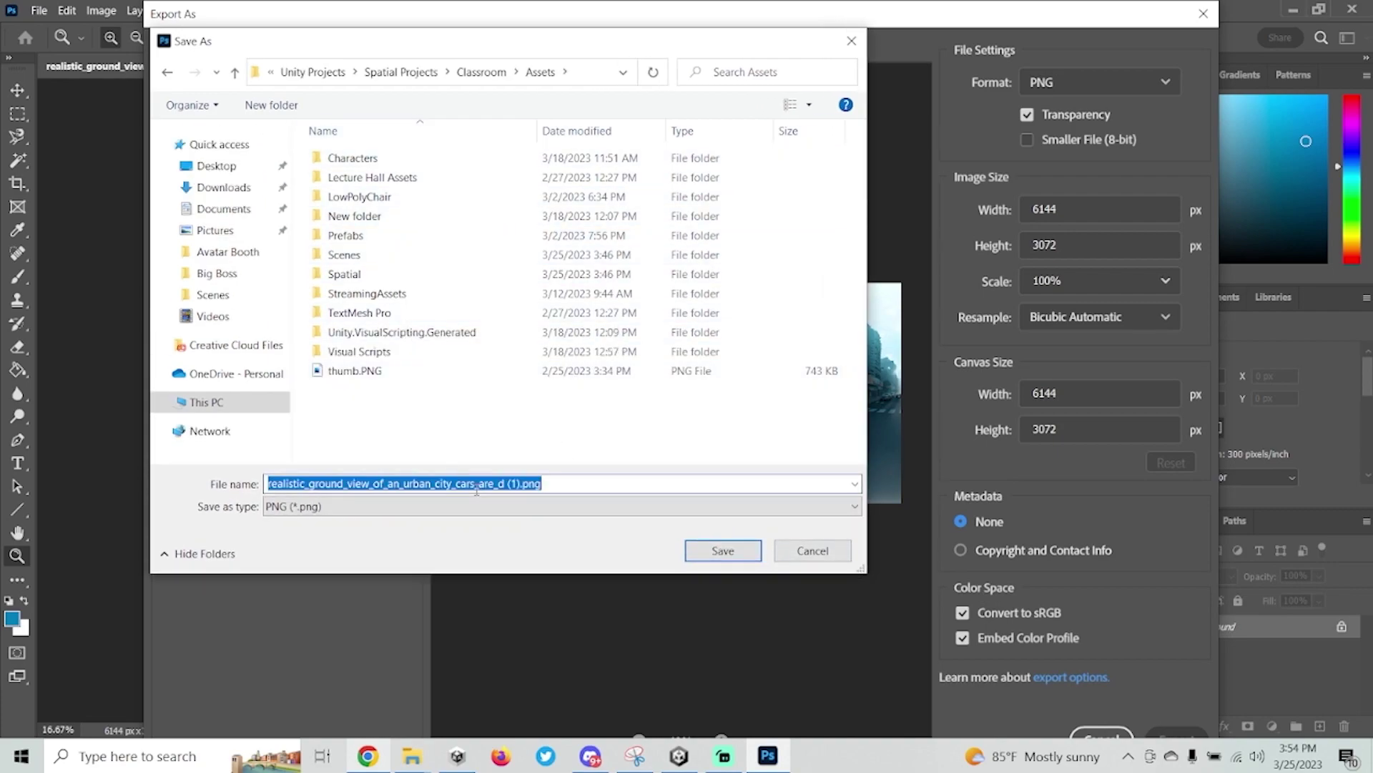
pyautogui.write('CitySkybox')
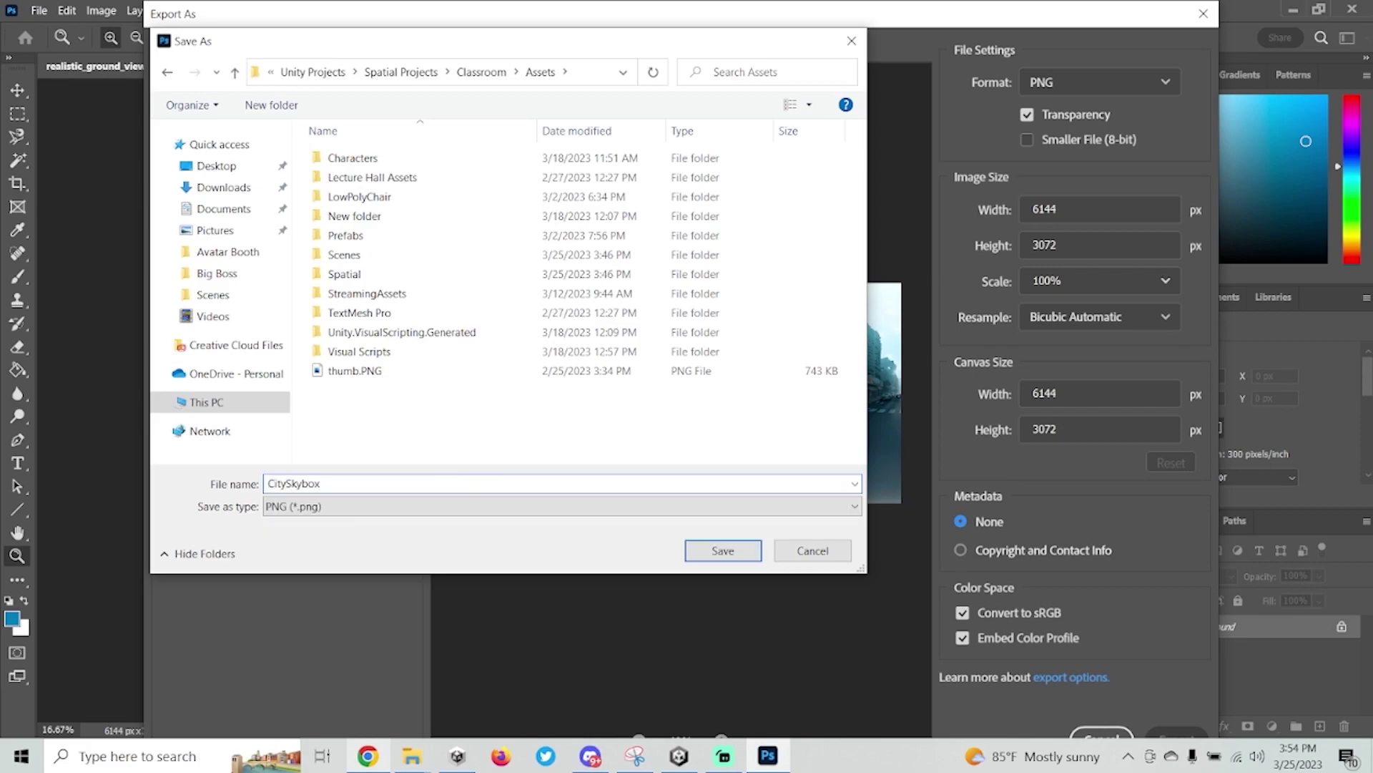
pyautogui.press('Return')
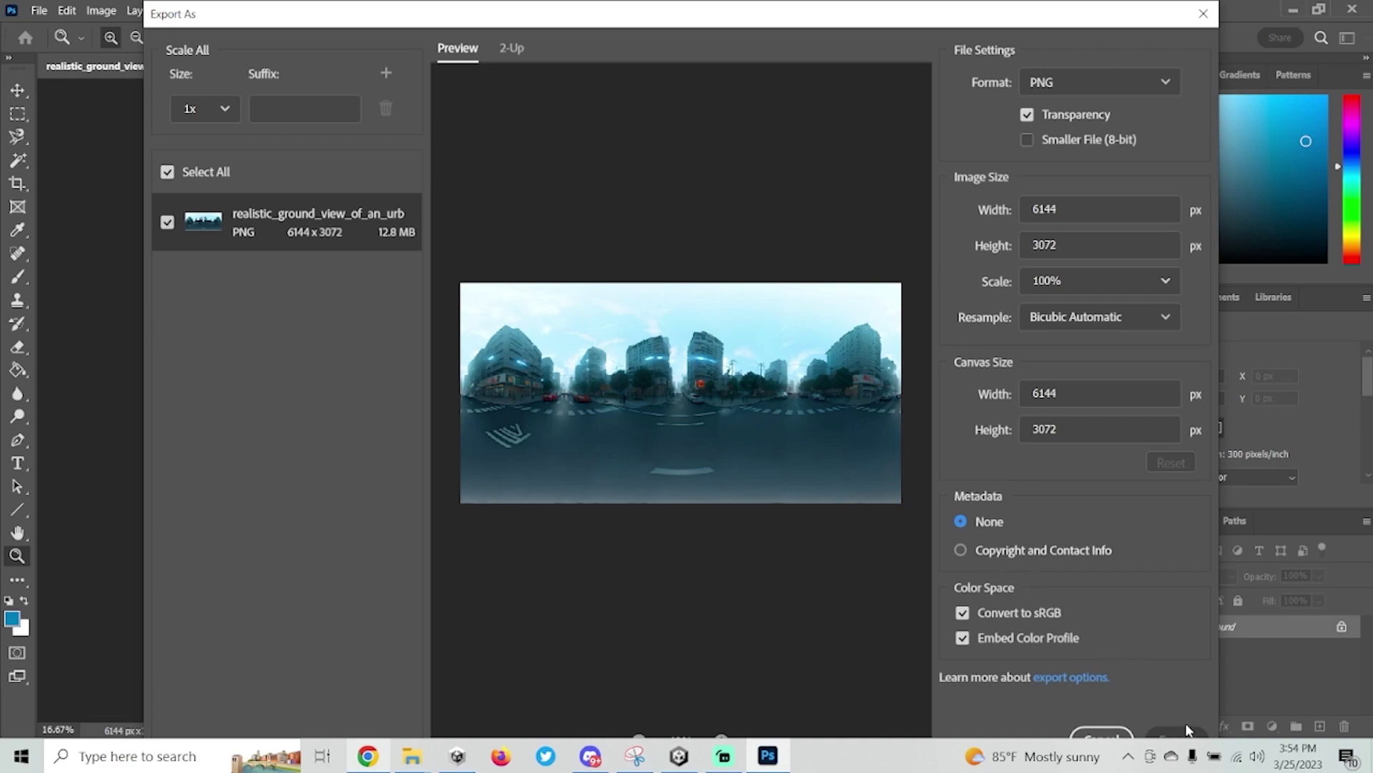
pyautogui.press('Escape')
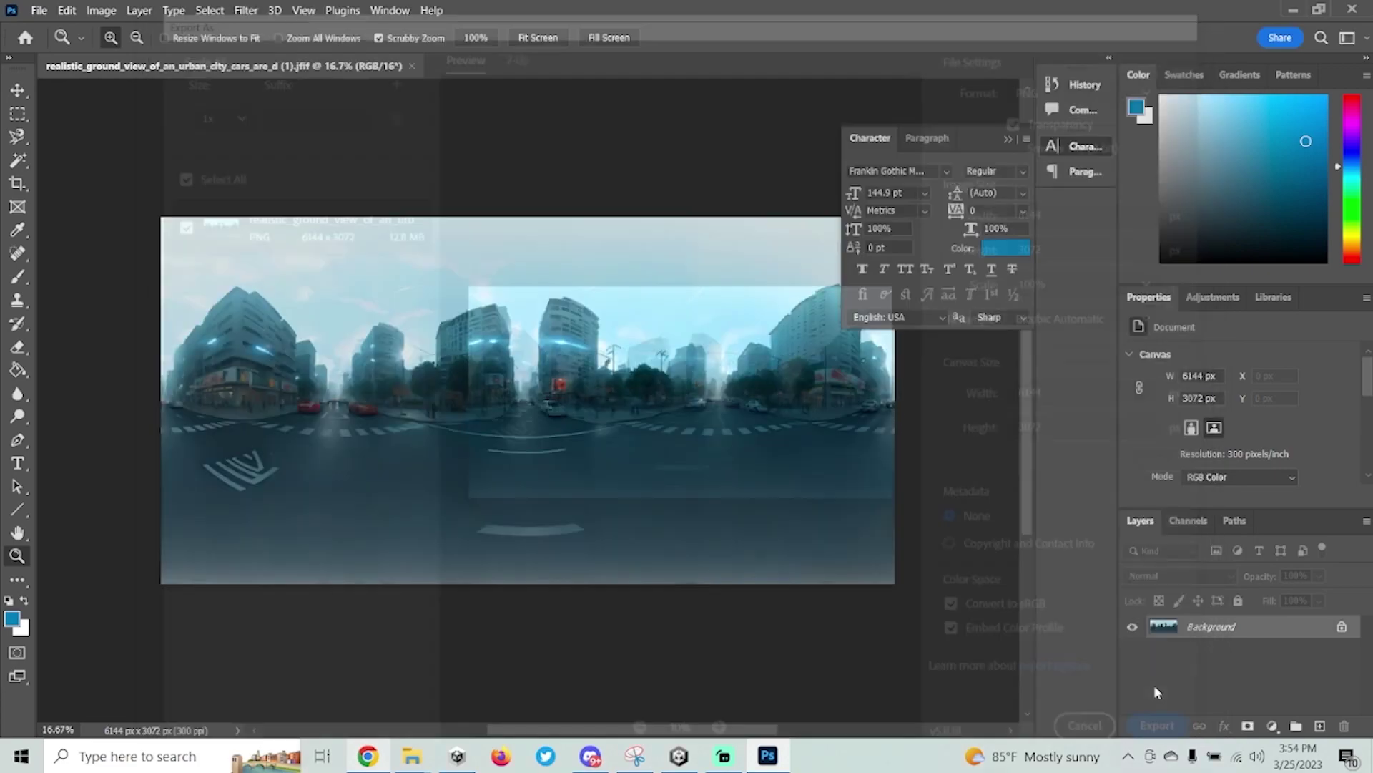
# In Unity, check the imported CitySkybox texture and create a new material named Skybox.
pyautogui.click(677, 758)
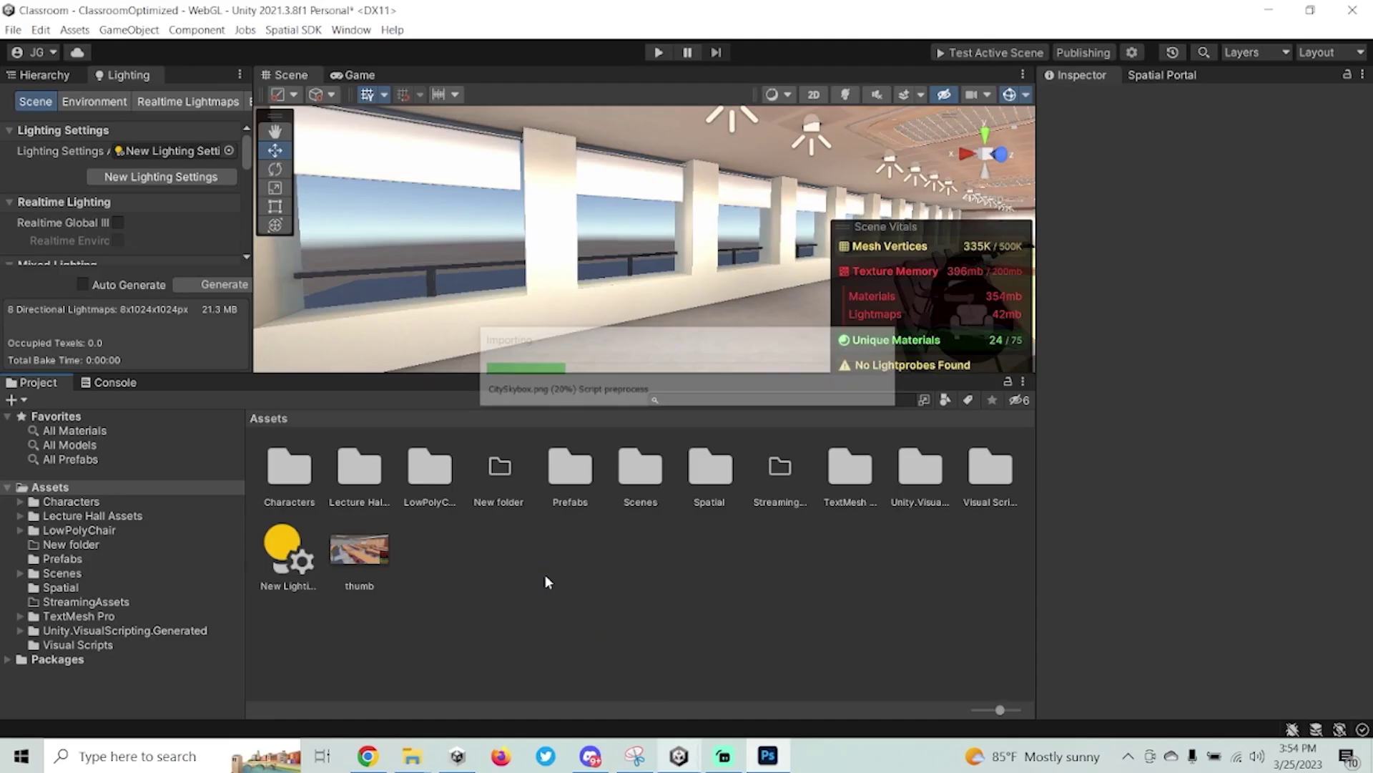
pyautogui.click(303, 556)
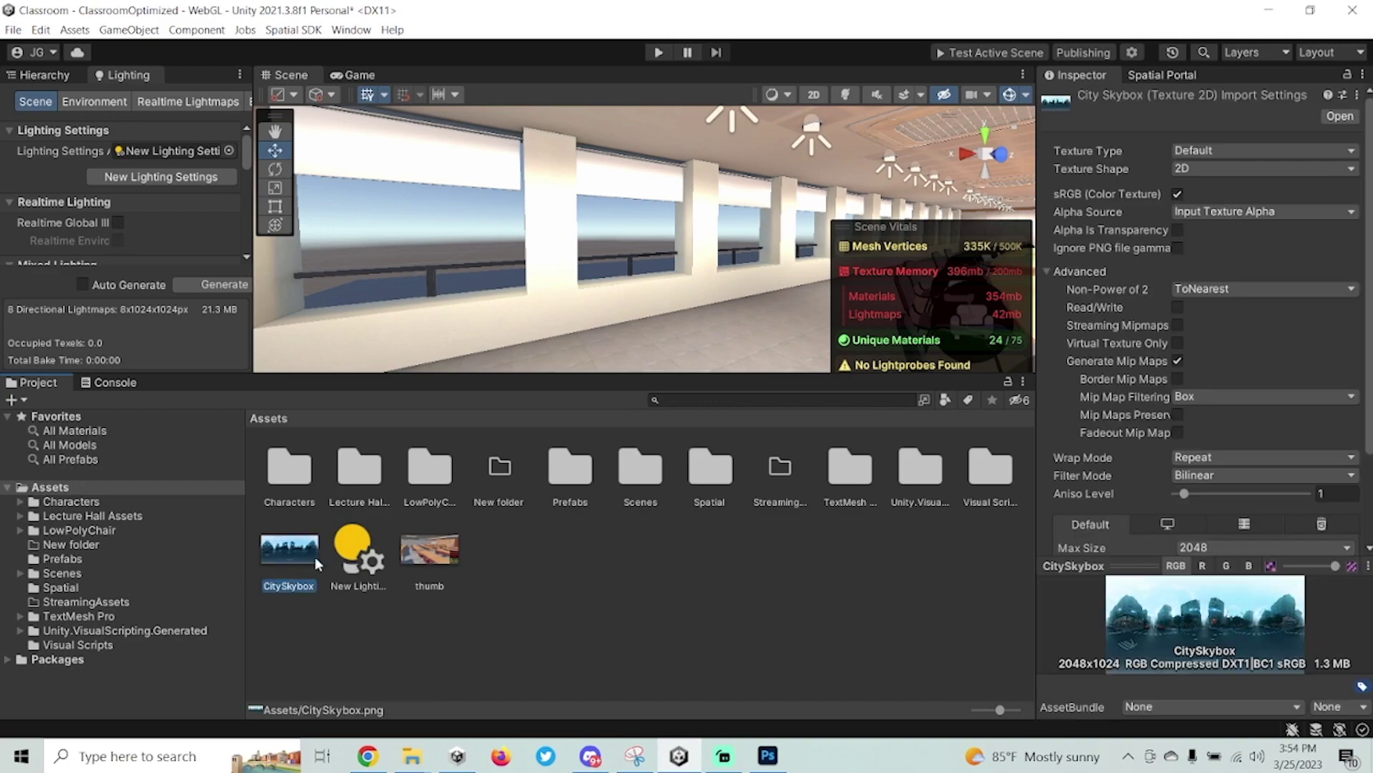
pyautogui.click(726, 618)
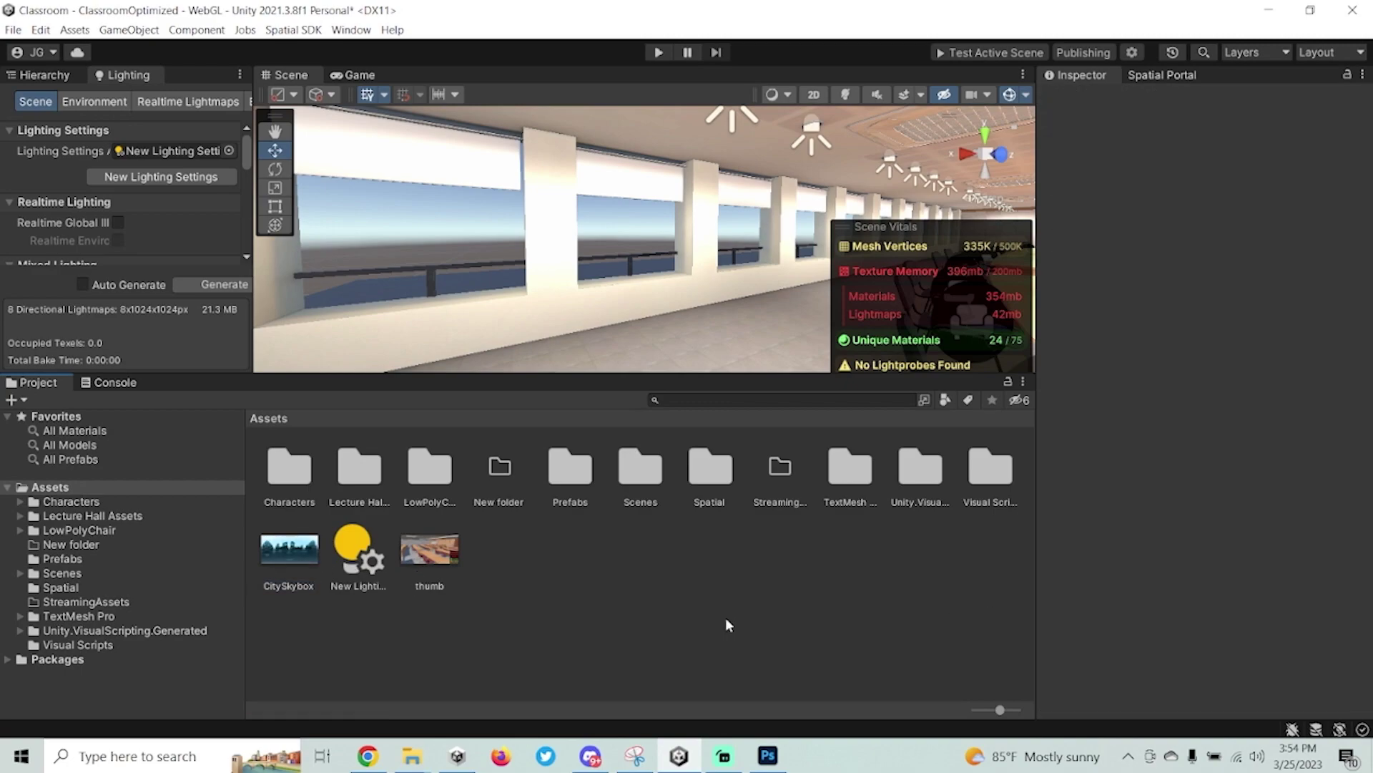
pyautogui.rightClick(567, 561)
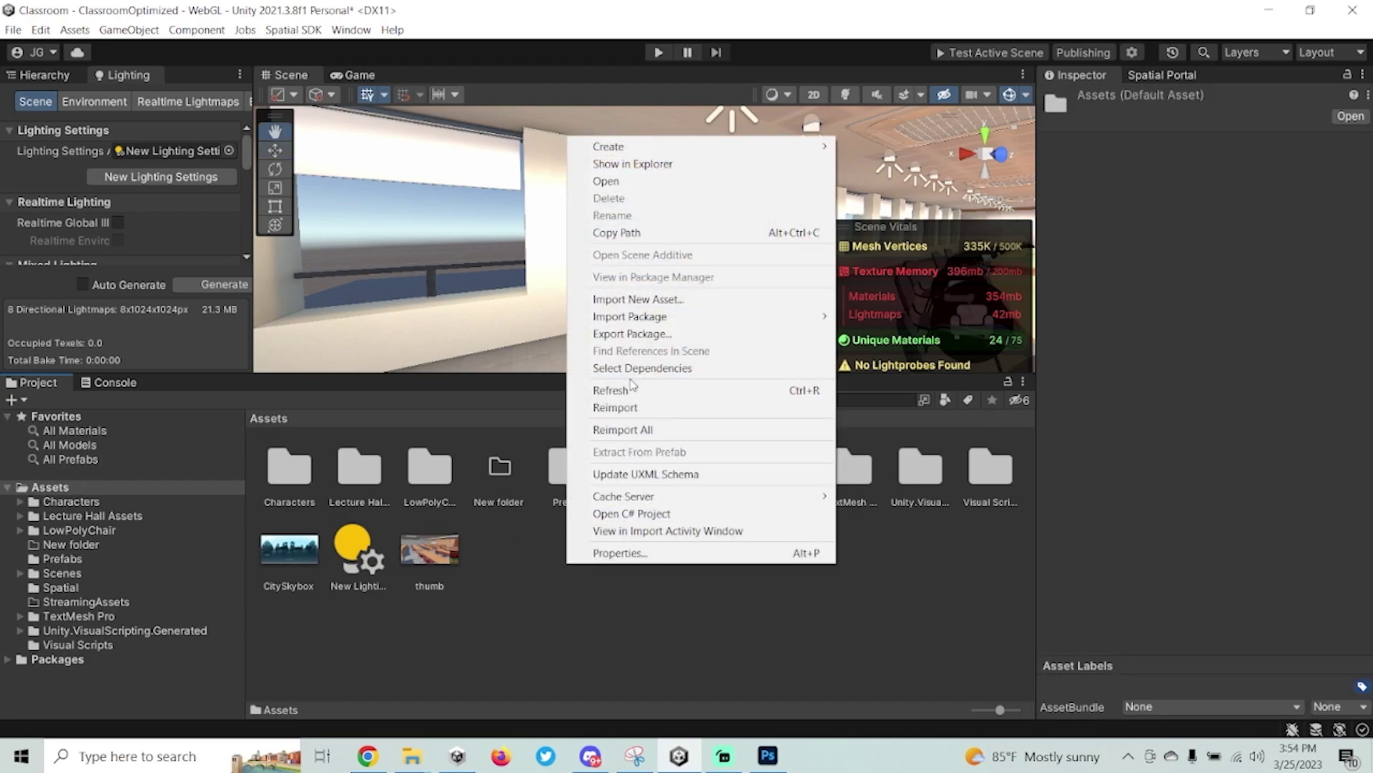
pyautogui.moveTo(665, 149)
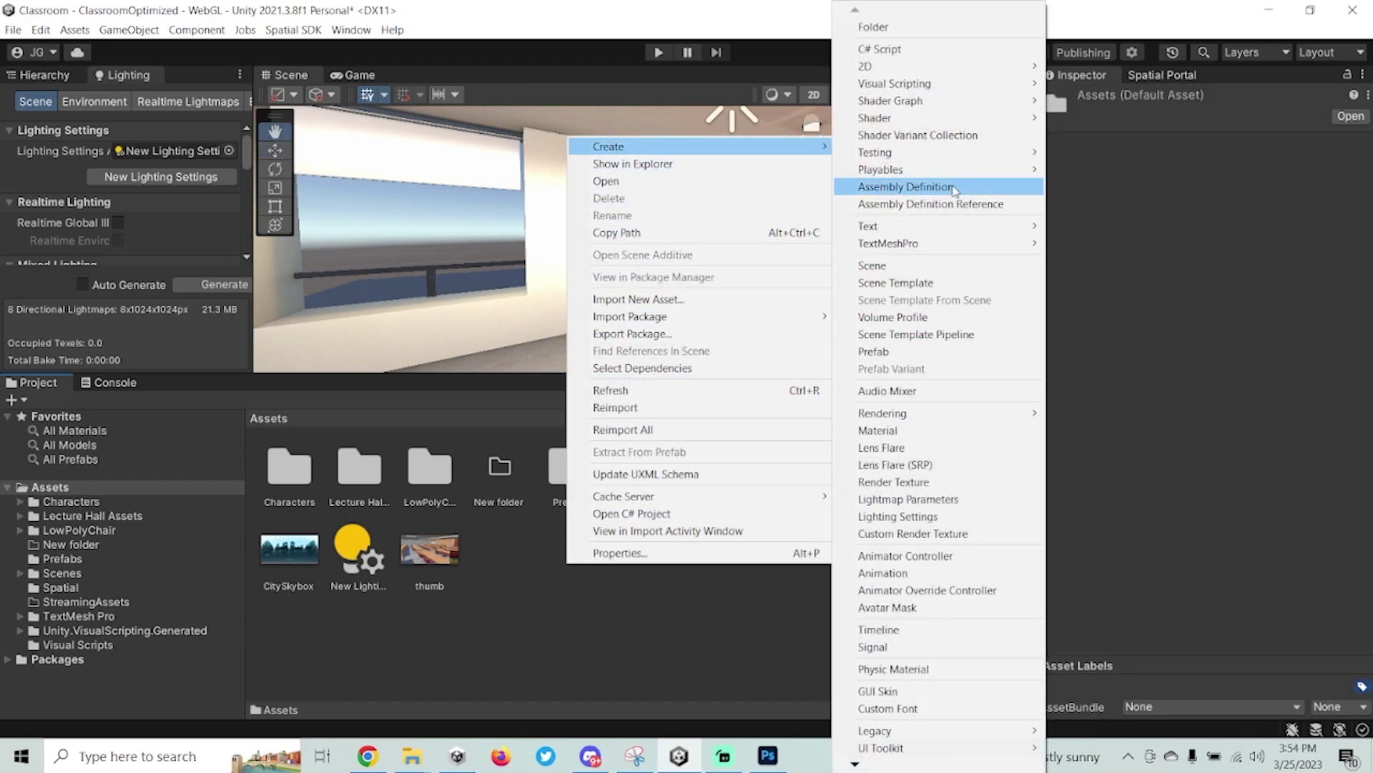
pyautogui.click(904, 430)
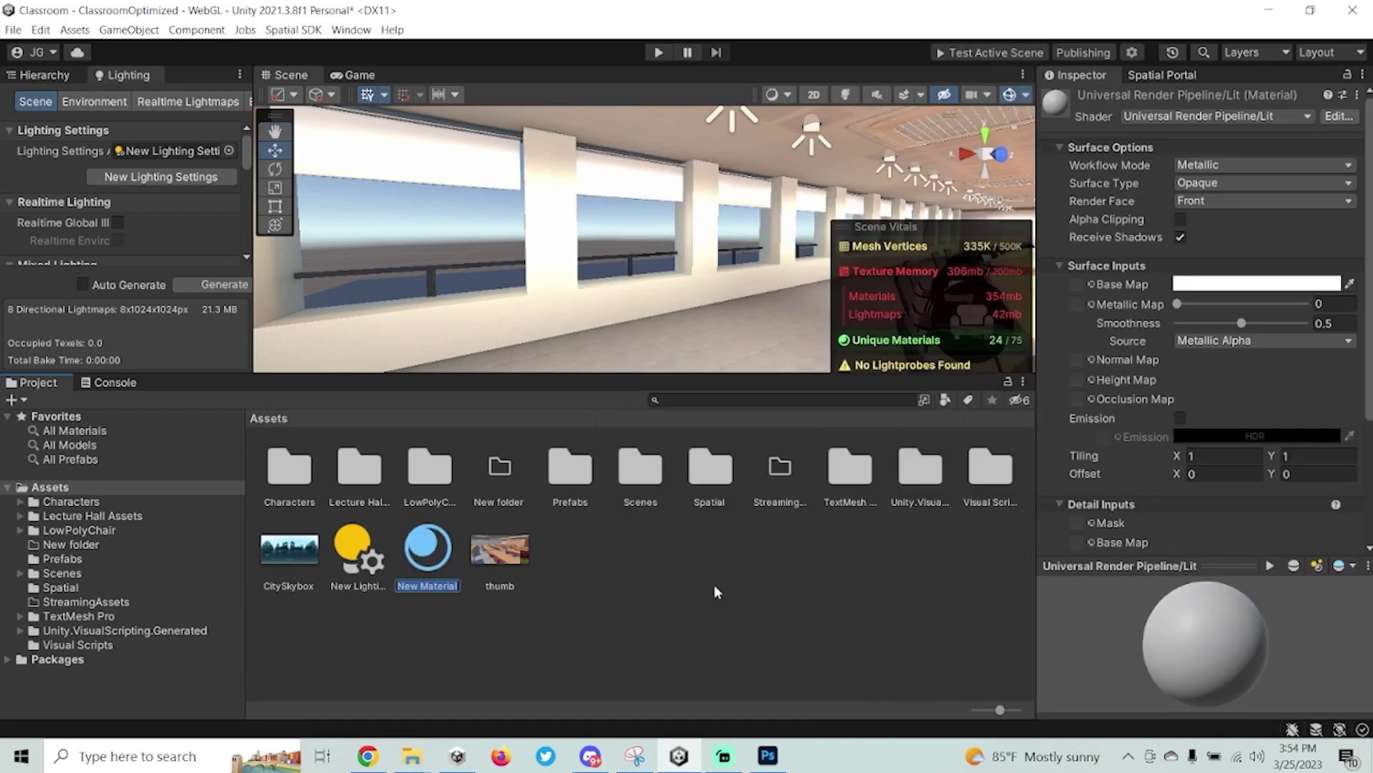
pyautogui.write('Skybox')
pyautogui.press('Return')
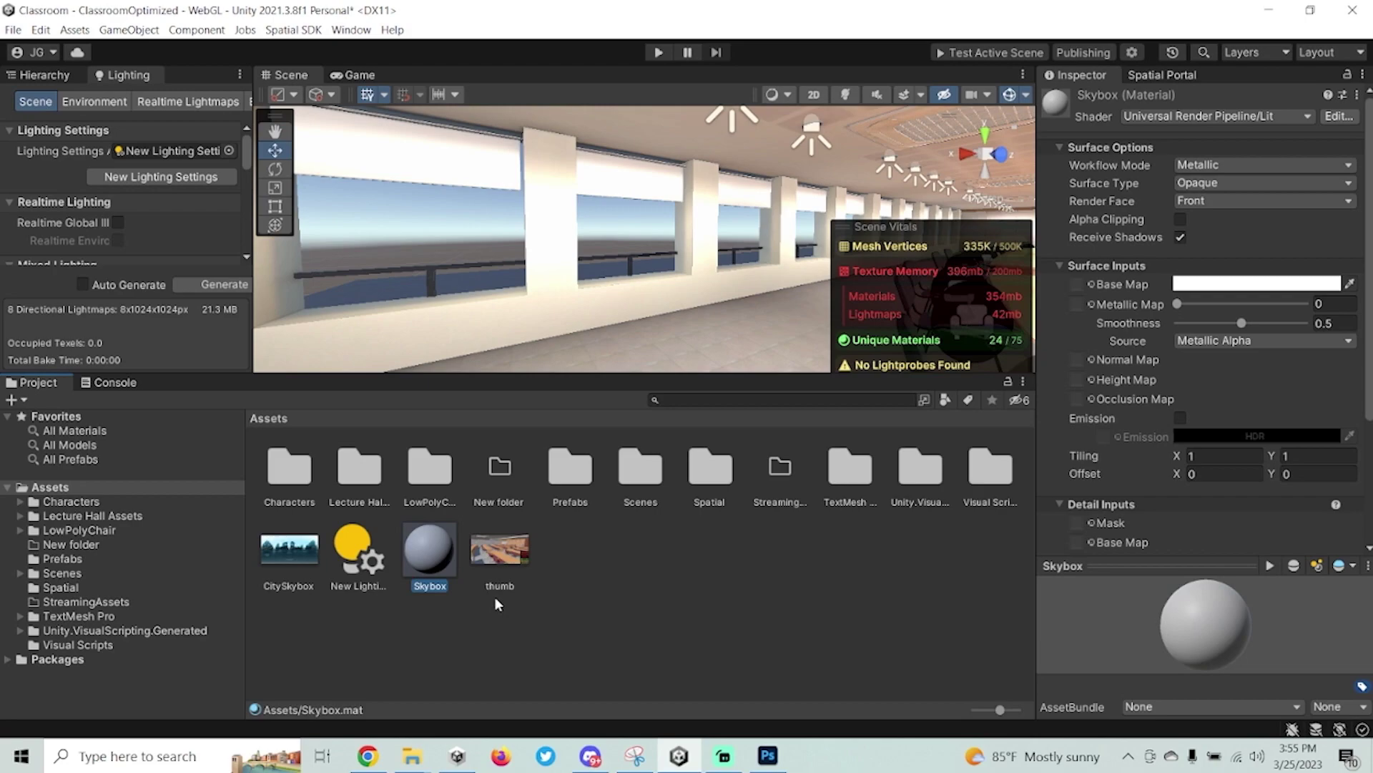
# Set the Skybox material's shader to Skybox/Panoramic with CitySkybox as its spherical texture.
pyautogui.click(1126, 118)
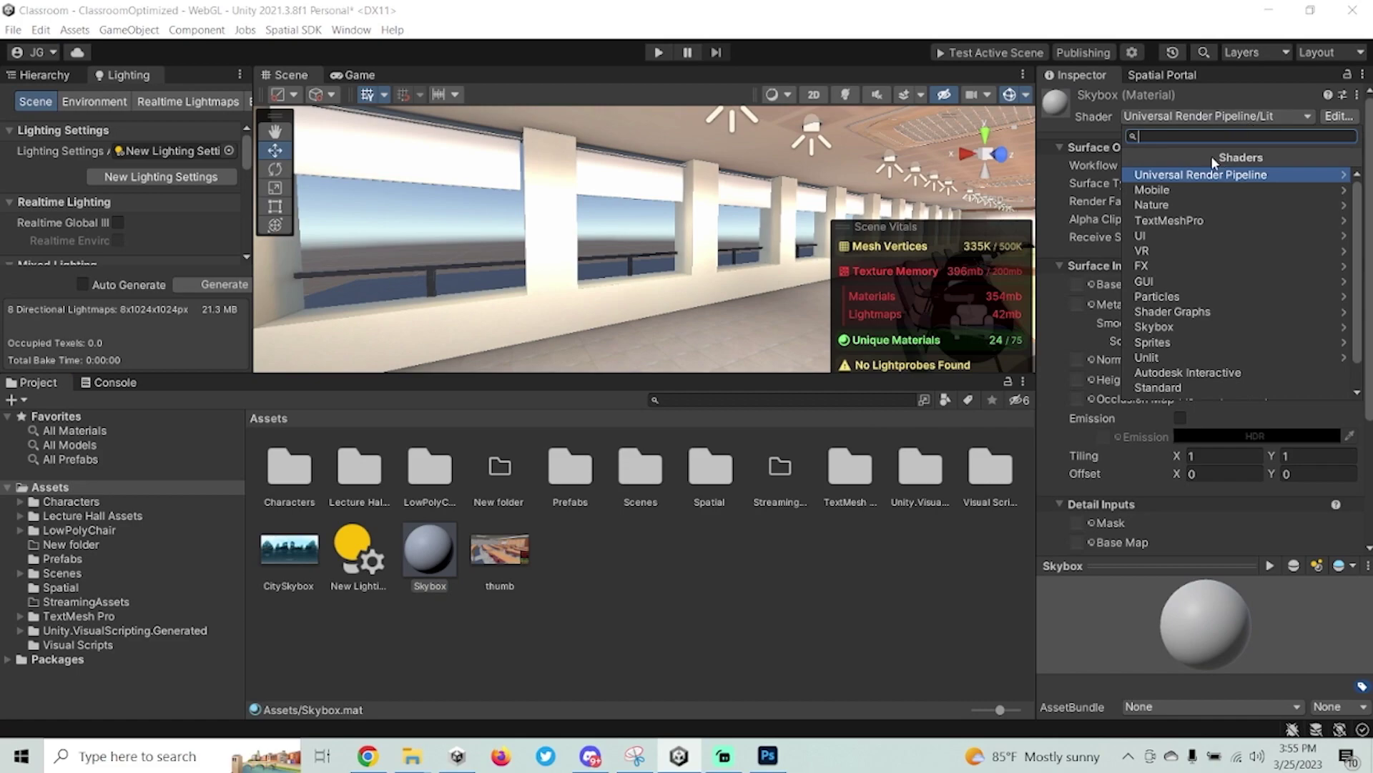
pyautogui.scroll(-1, 1179, 351)
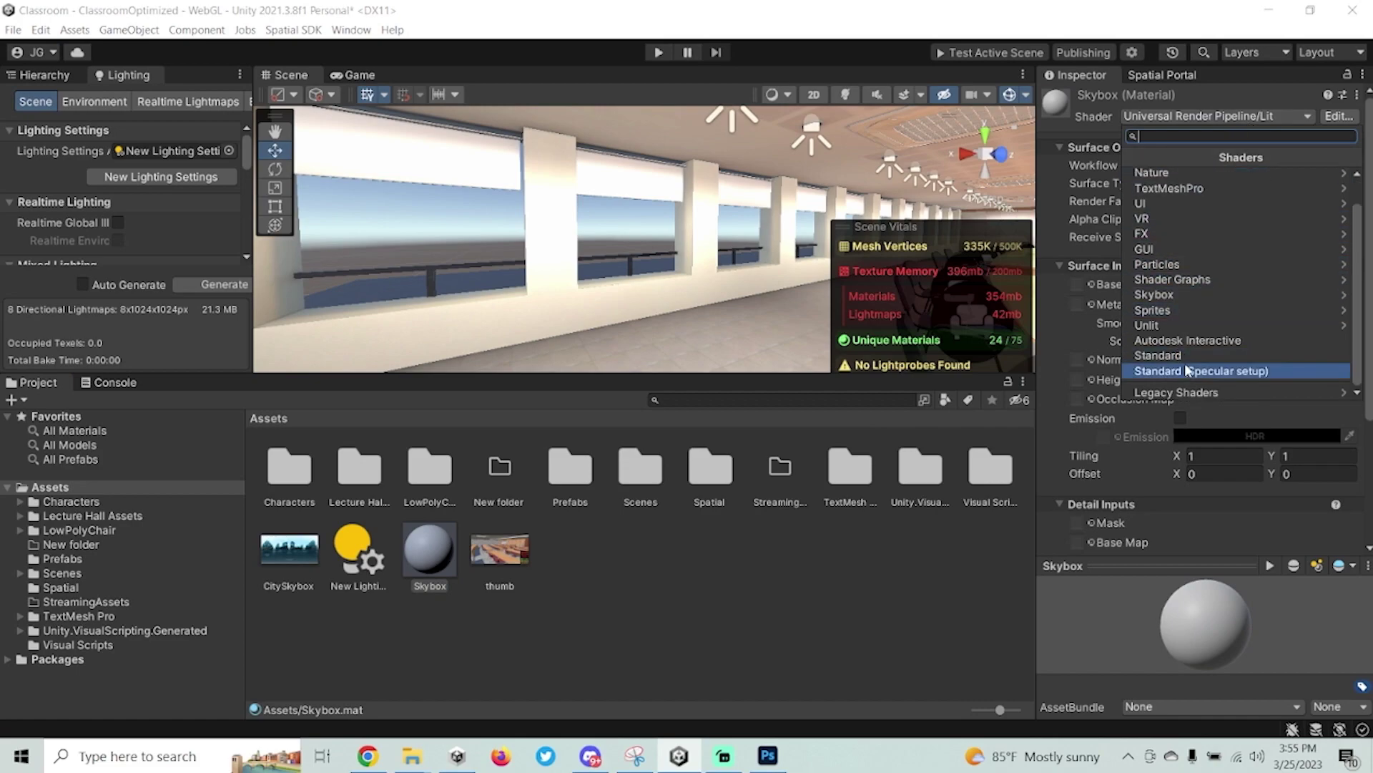
pyautogui.click(1191, 296)
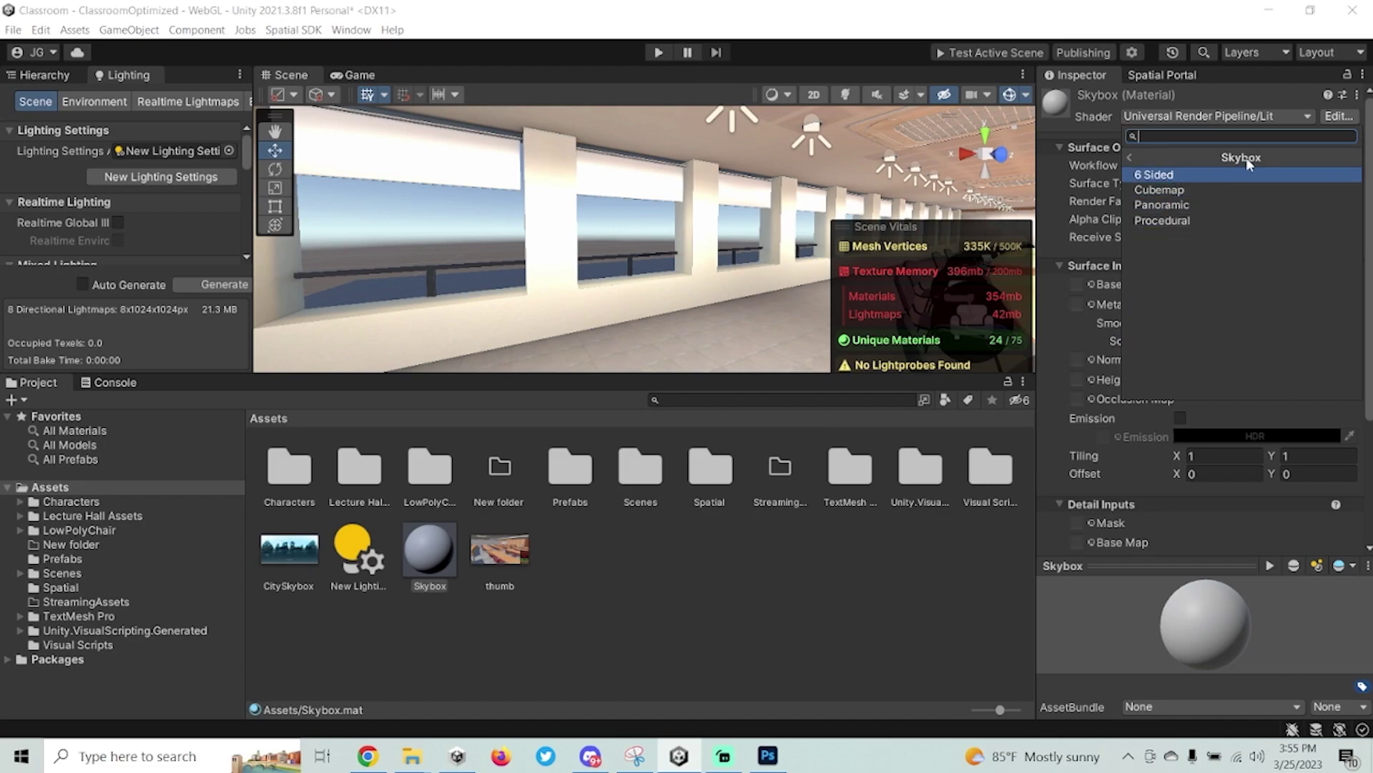
pyautogui.click(1213, 206)
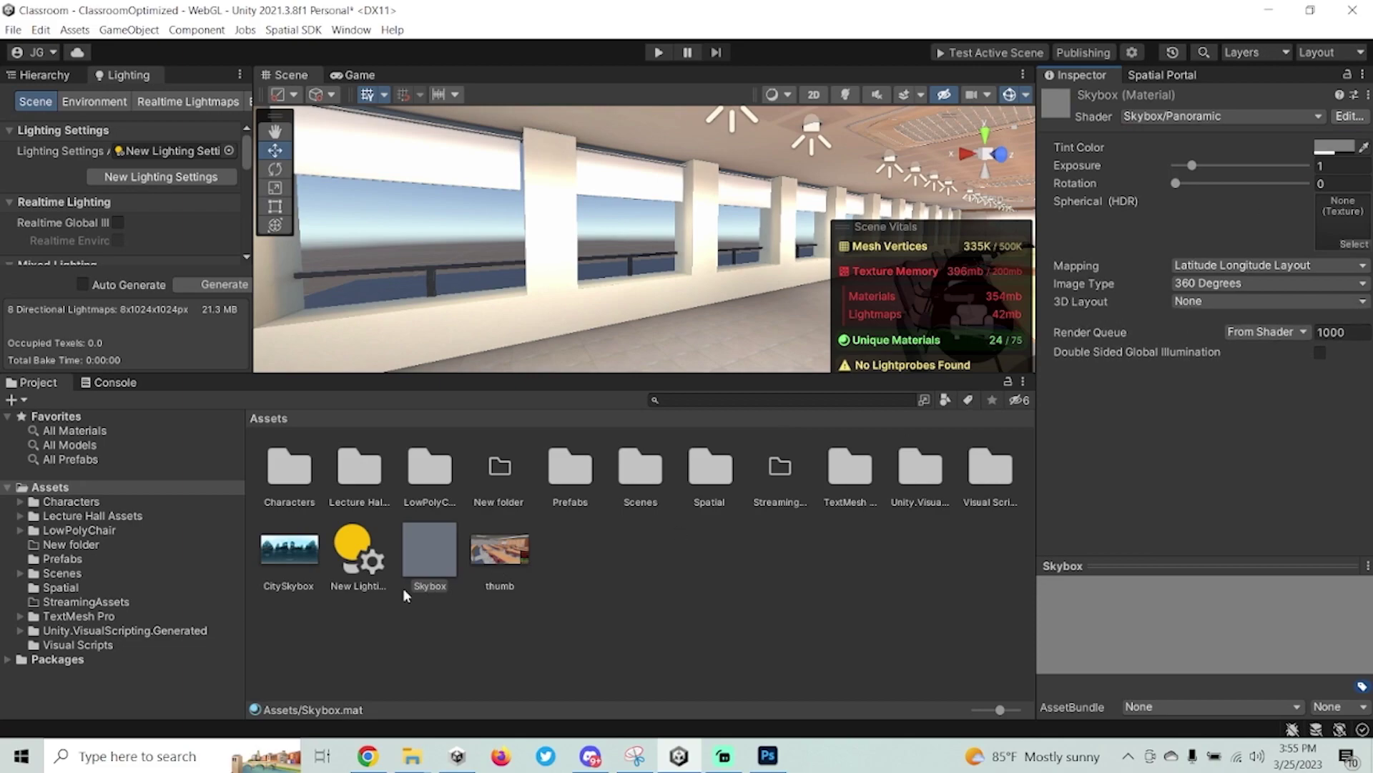
pyautogui.moveTo(289, 560); pyautogui.dragTo(1345, 211)
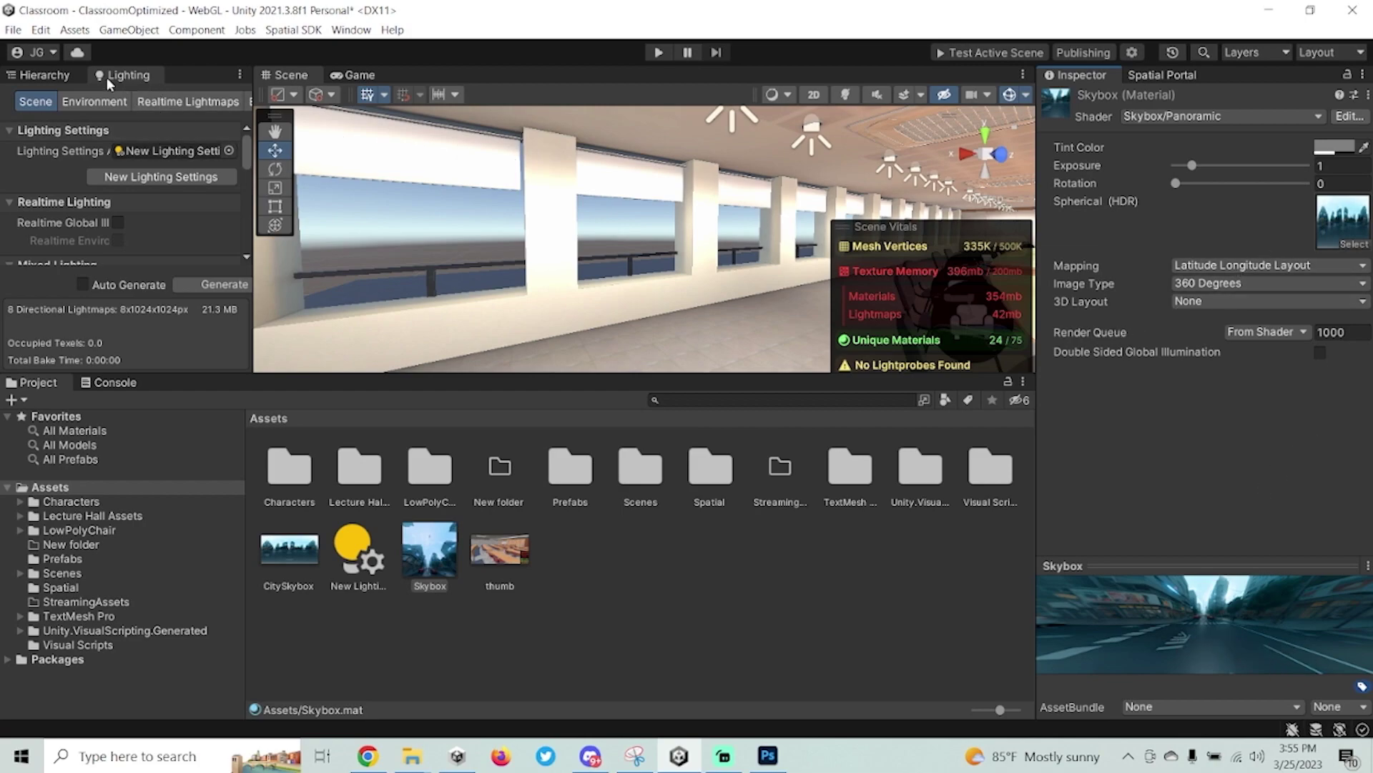
# Open the Lighting window and dock it beside the Hierarchy.
pyautogui.click(60, 76)
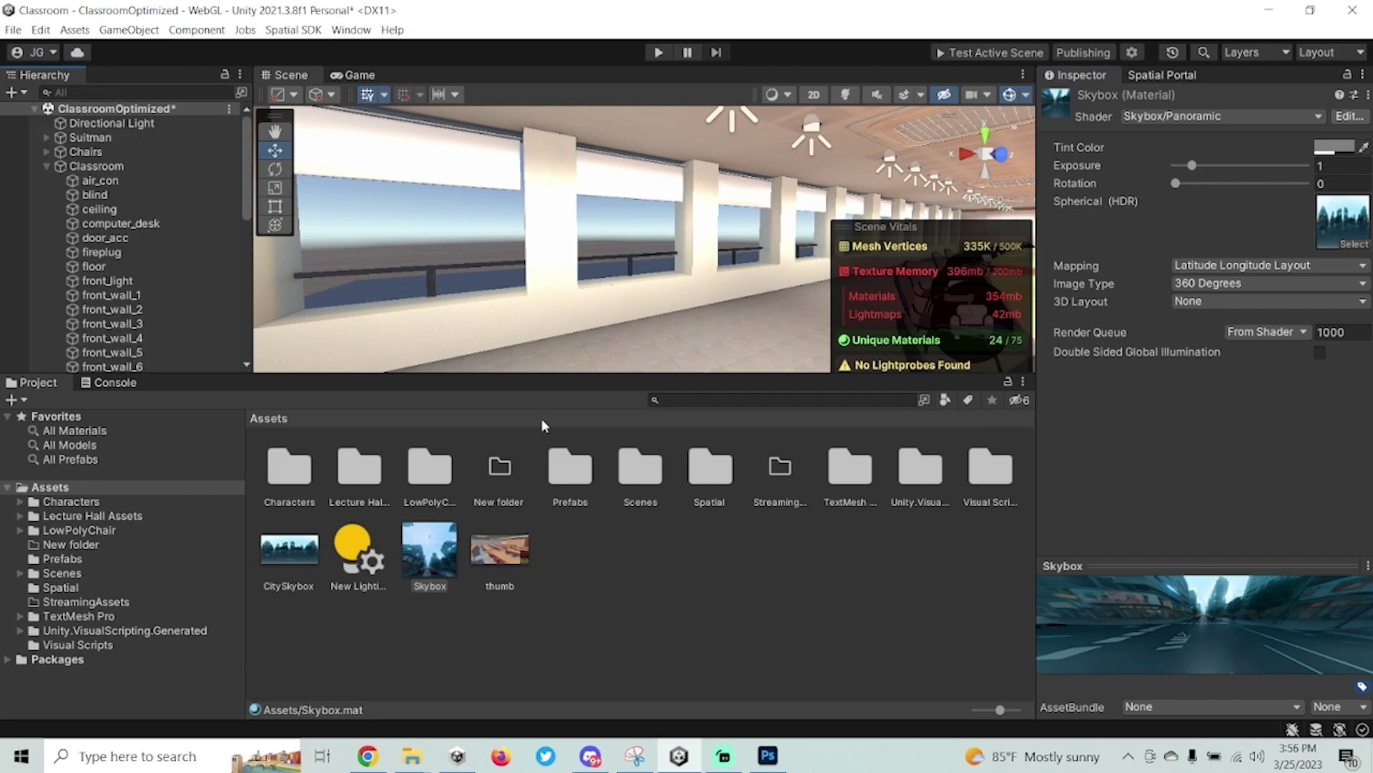
pyautogui.click(351, 29)
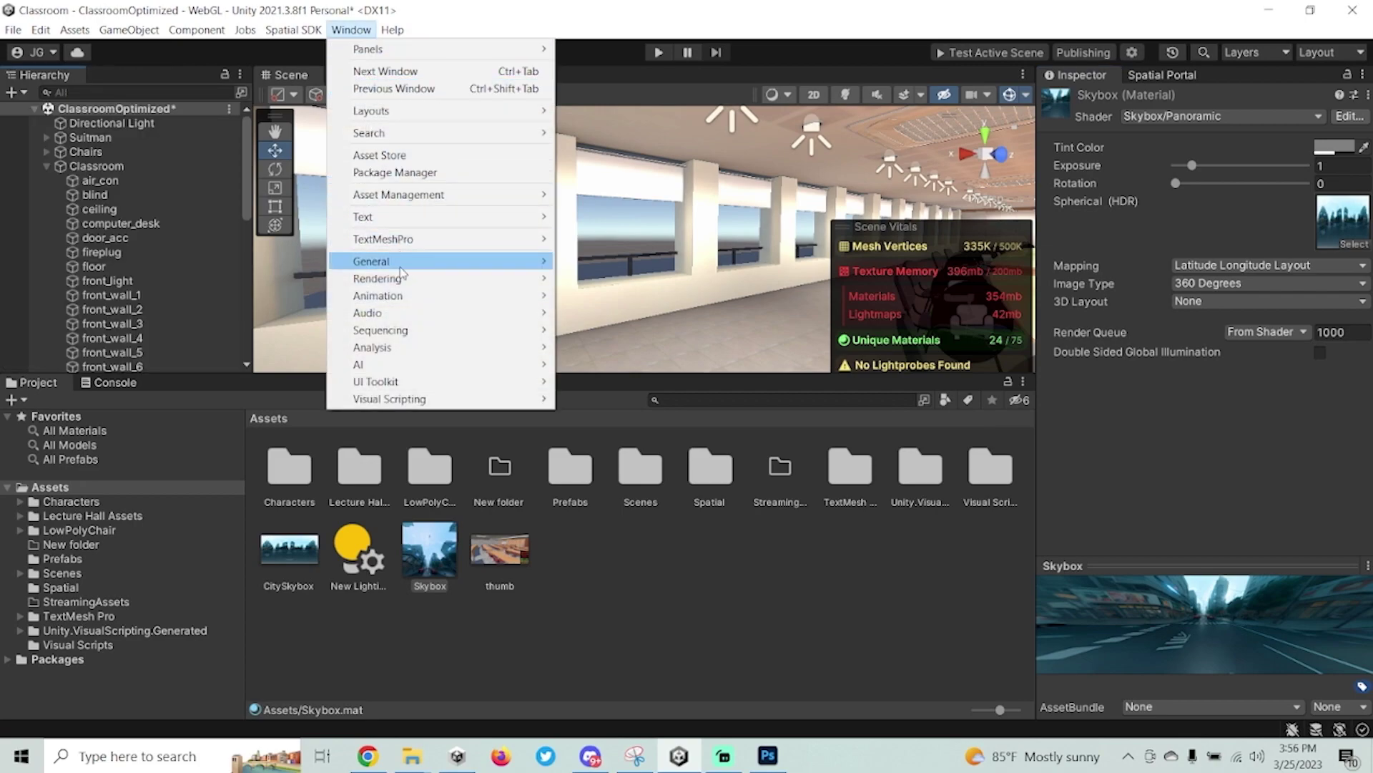
pyautogui.moveTo(401, 279)
pyautogui.click(611, 279)
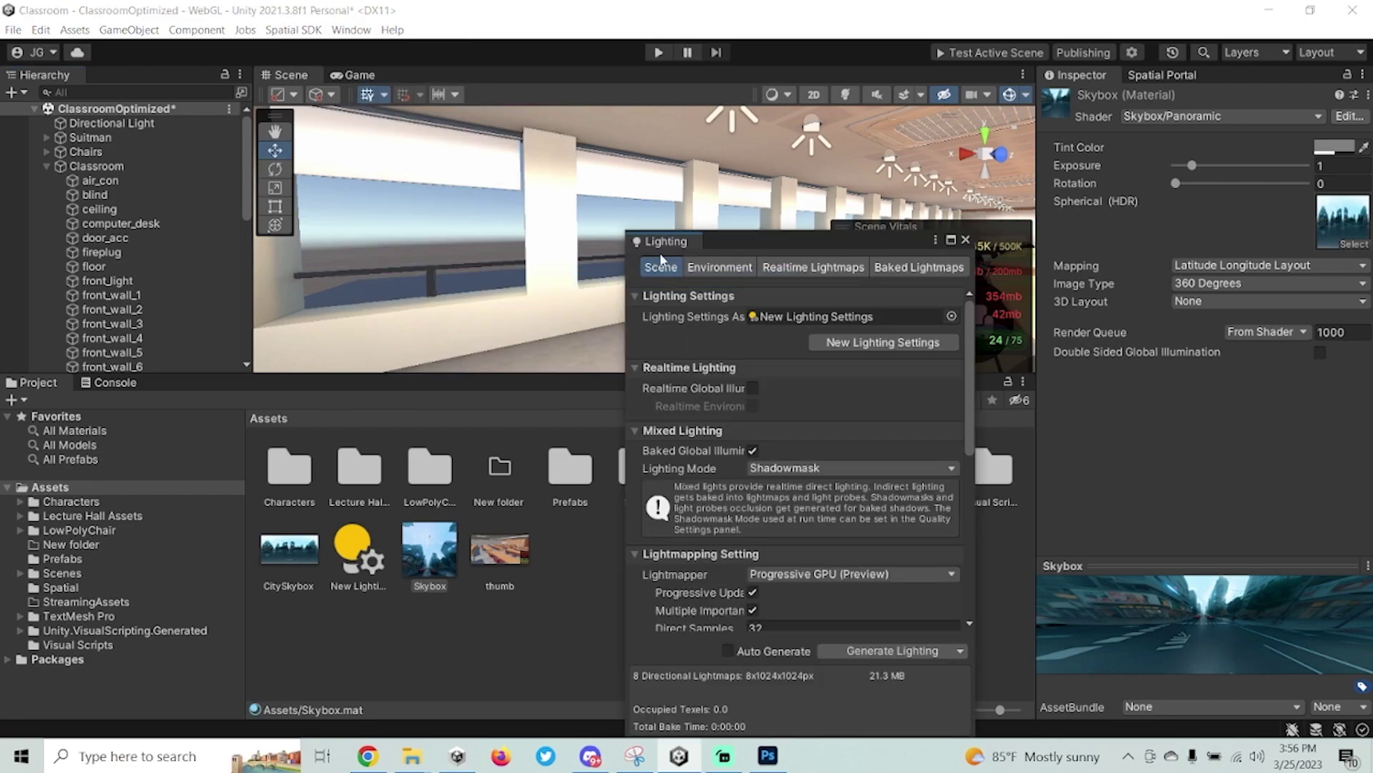
pyautogui.moveTo(682, 242); pyautogui.dragTo(119, 91)
pyautogui.click(67, 74)
pyautogui.click(107, 74)
pyautogui.click(58, 74)
pyautogui.click(124, 76)
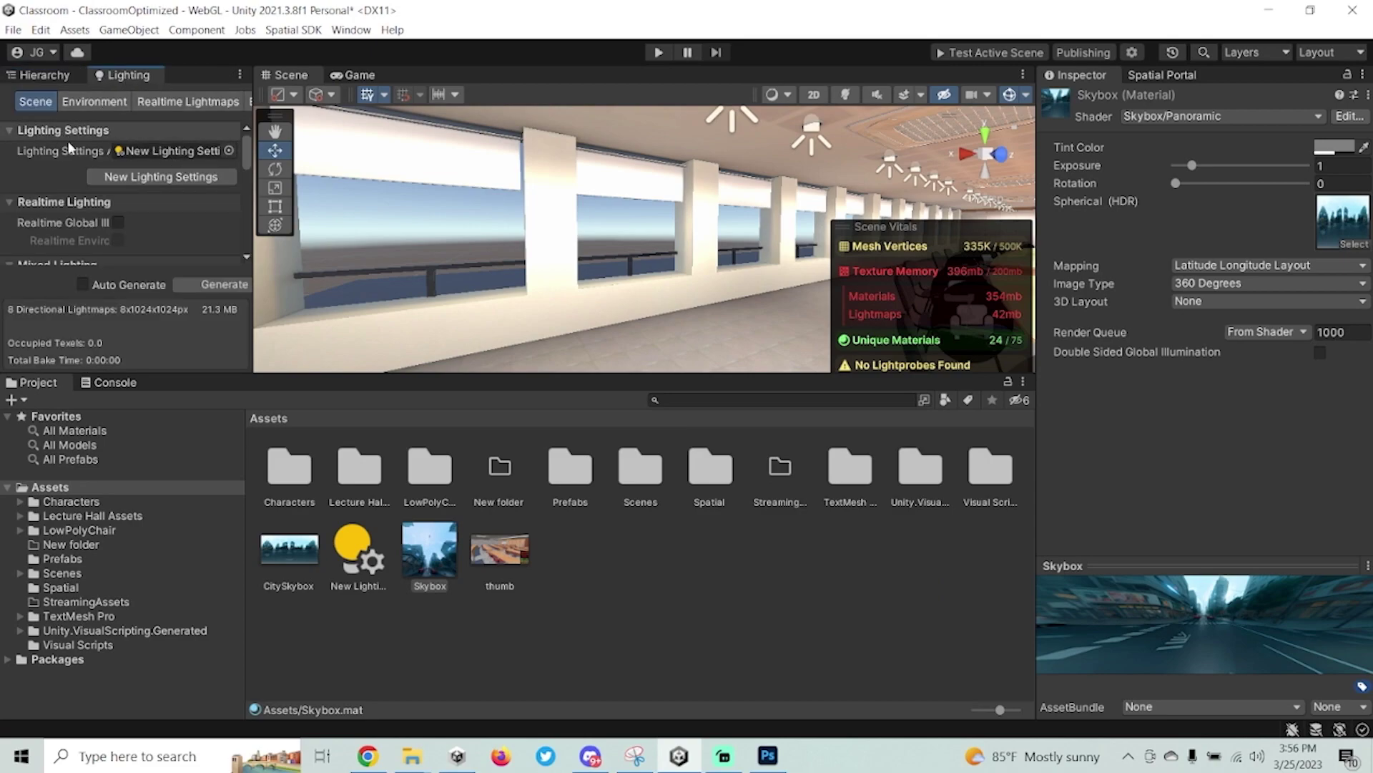
# Set the Environment Skybox Material to the Skybox material.
pyautogui.click(94, 101)
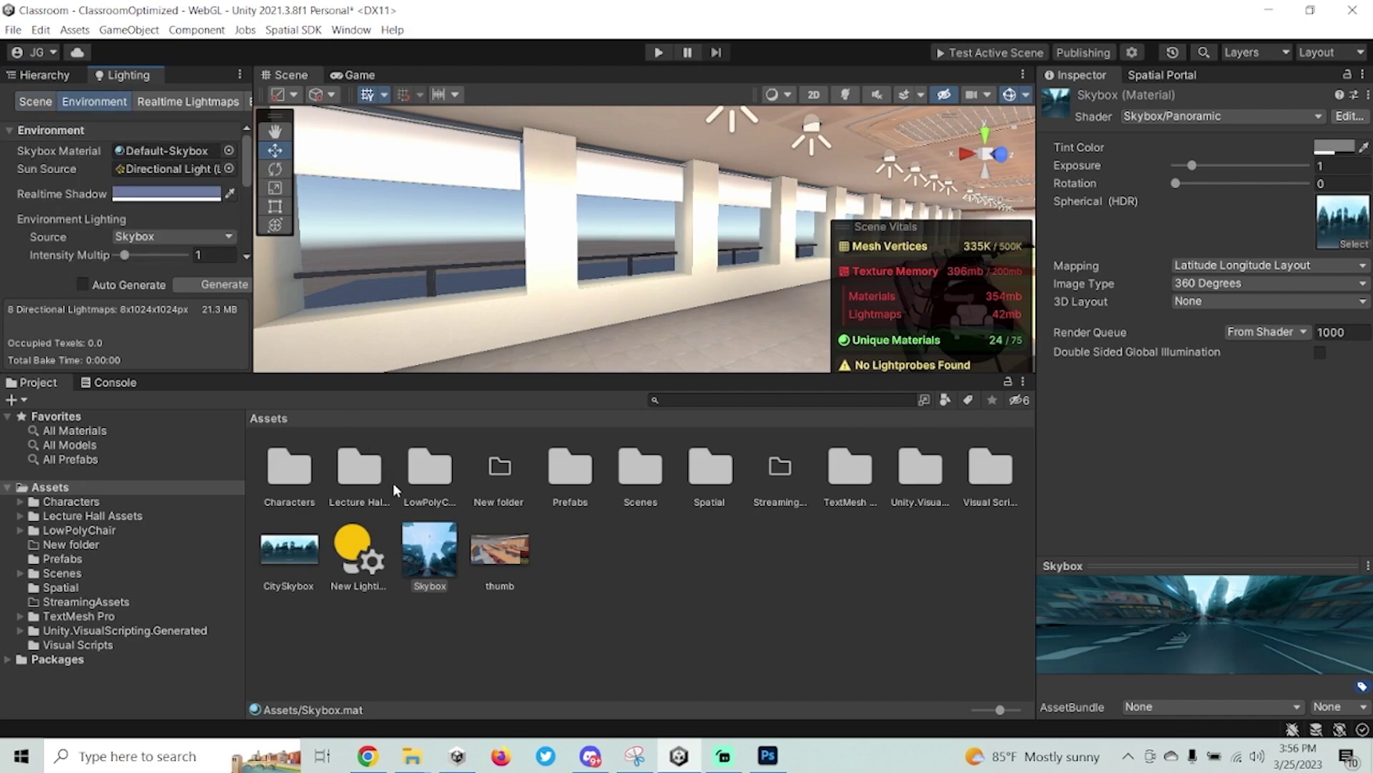
pyautogui.click(229, 151)
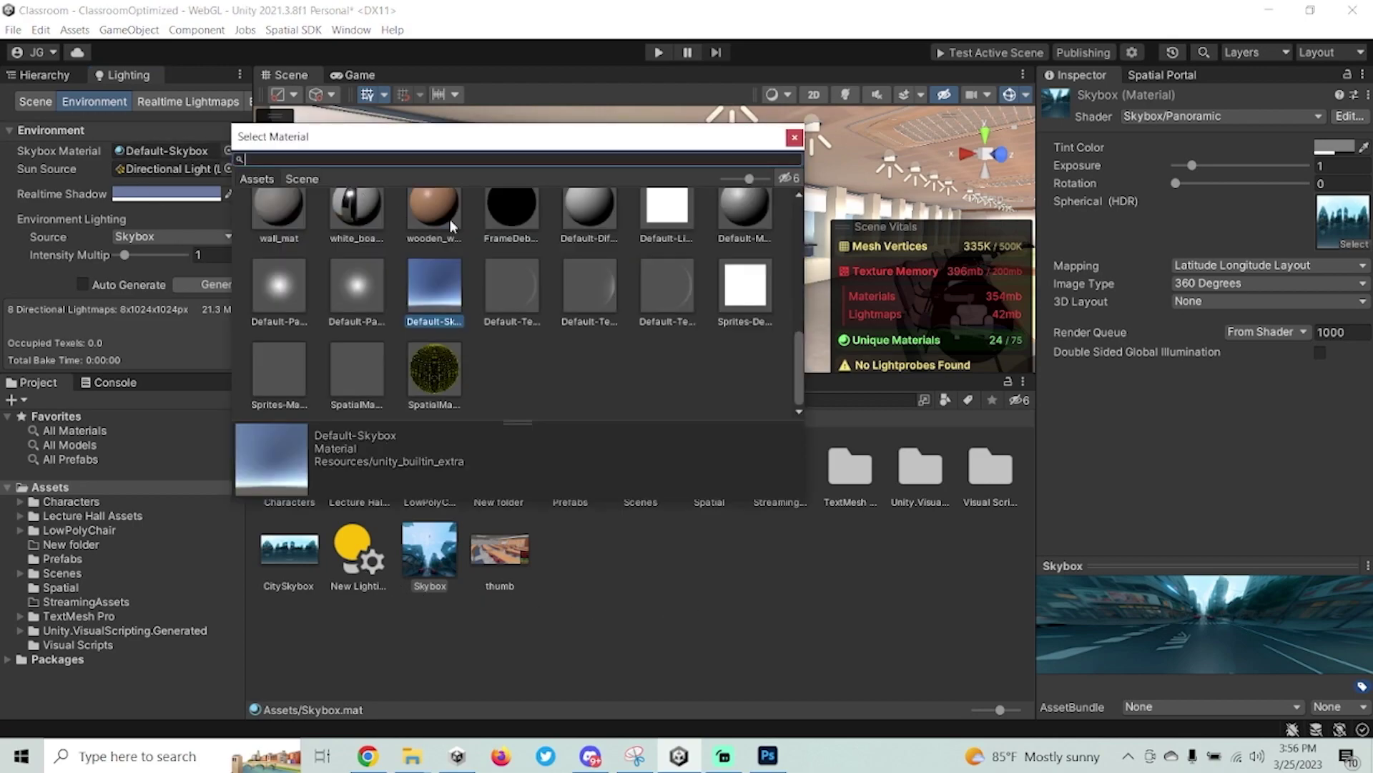
pyautogui.scroll(5, 450, 226)
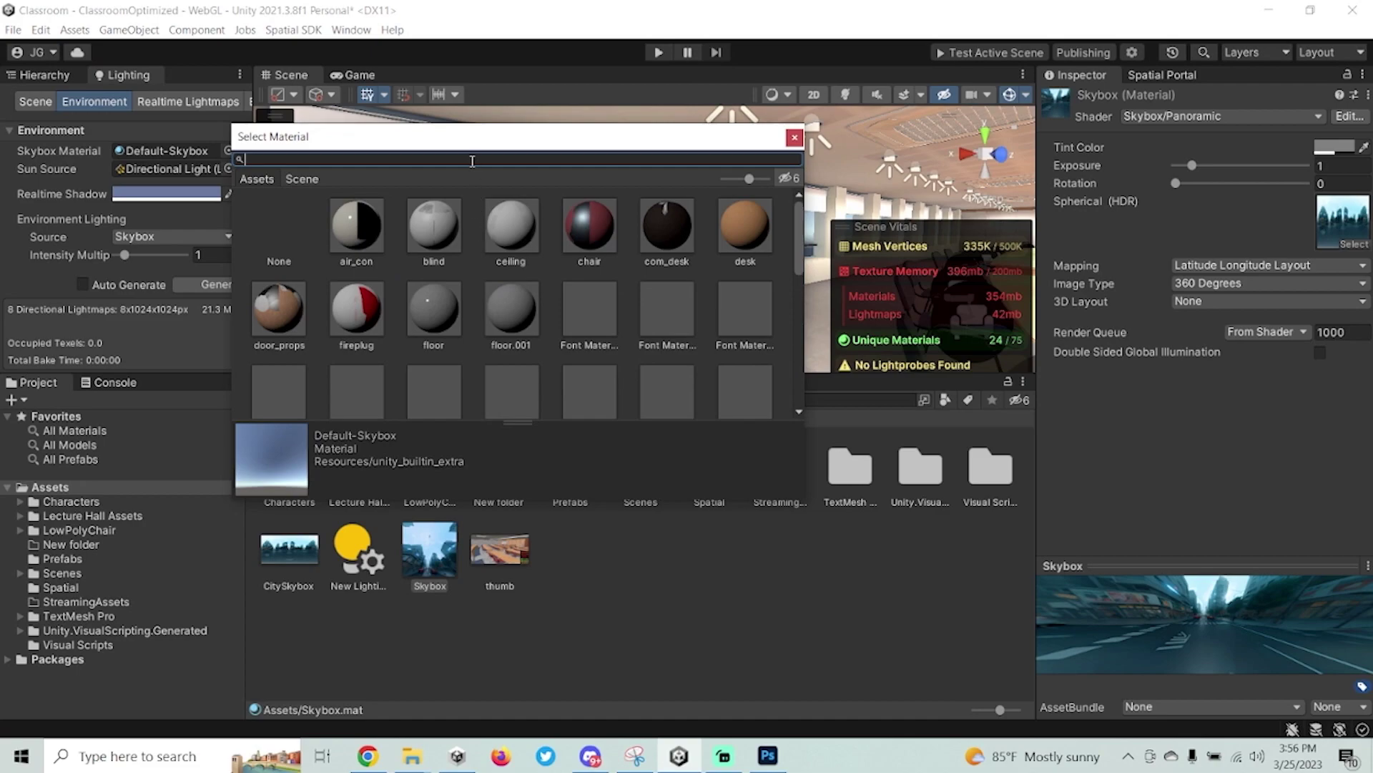
pyautogui.write('skyb')
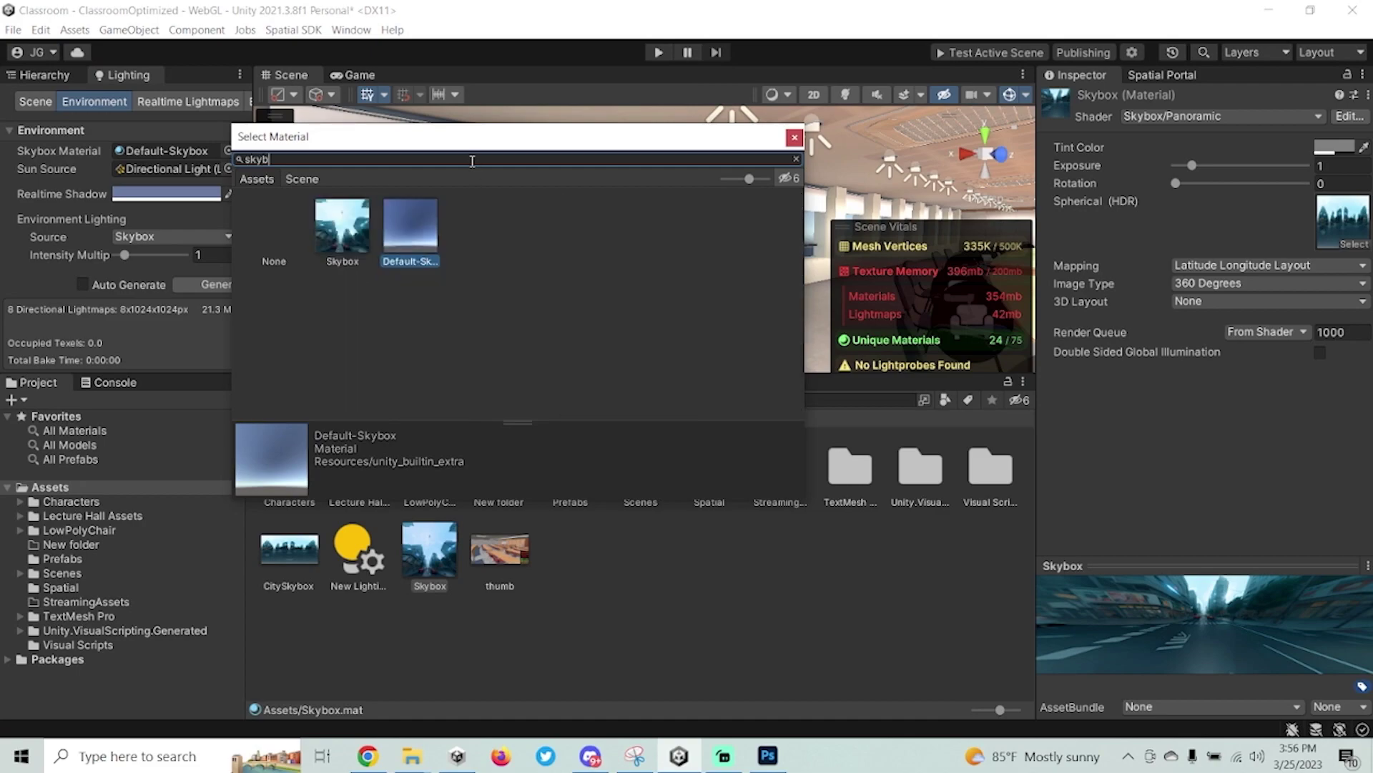
pyautogui.click(358, 260)
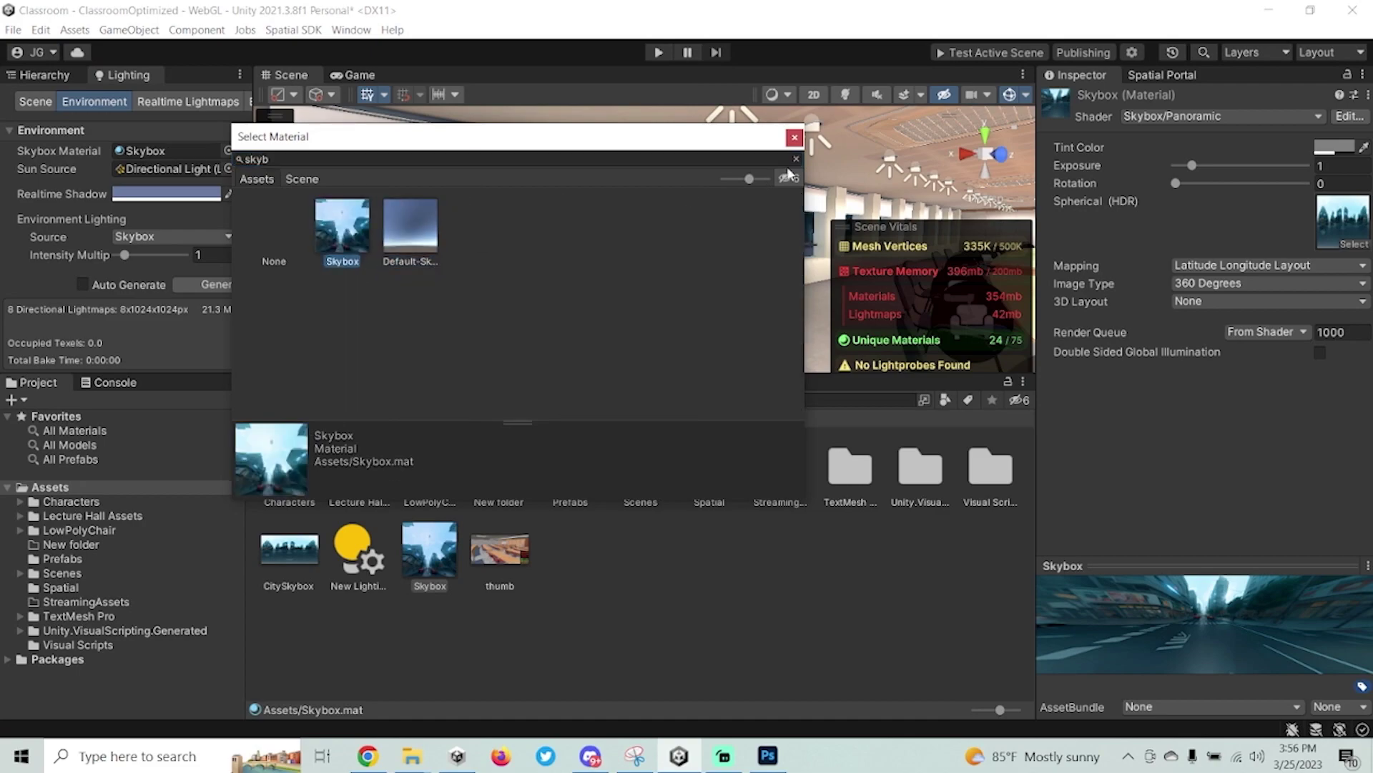
pyautogui.click(795, 140)
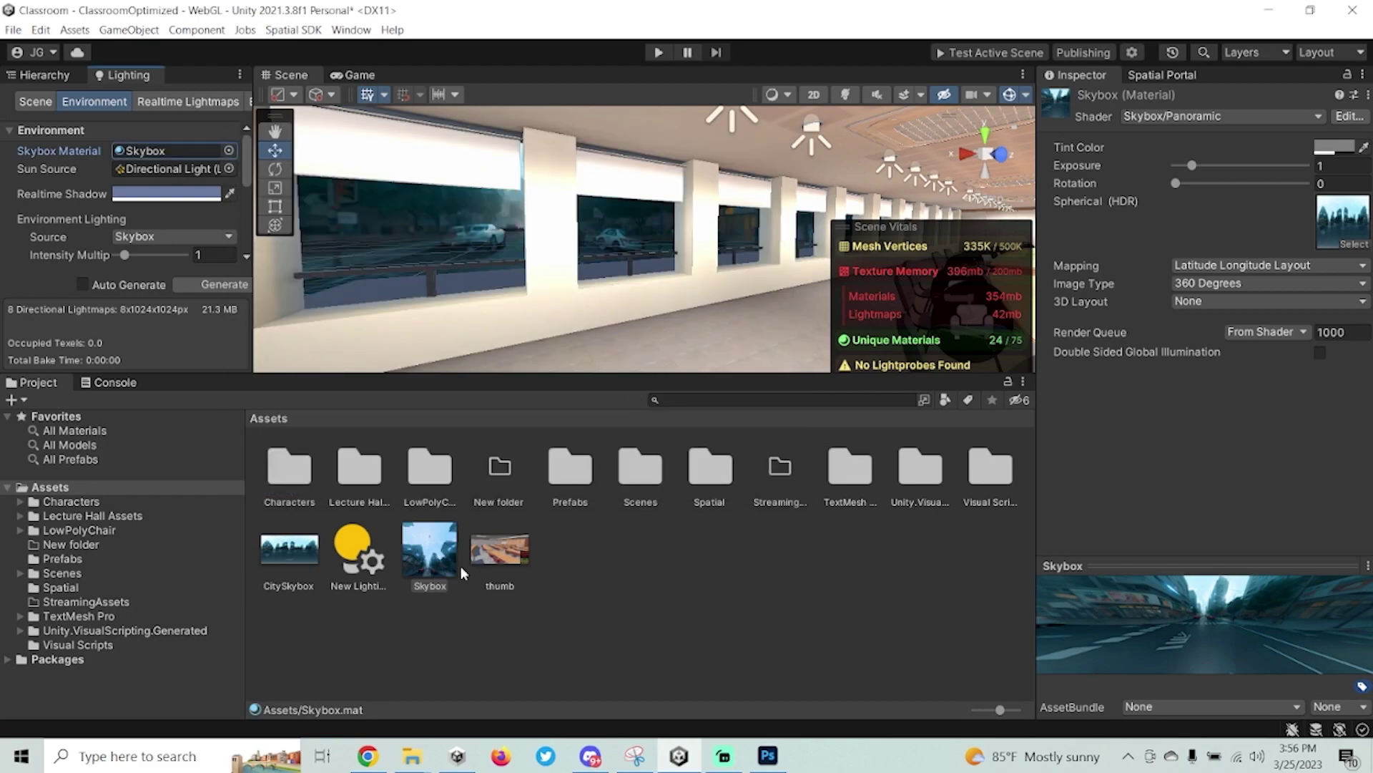
# Set the Skybox material's Rotation to 187 and orbit the Scene view to check the windows.
pyautogui.moveTo(665, 281); pyautogui.dragTo(561, 280, button='right')
pyautogui.scroll(3, 542, 244)
pyautogui.scroll(-3, 739, 324)
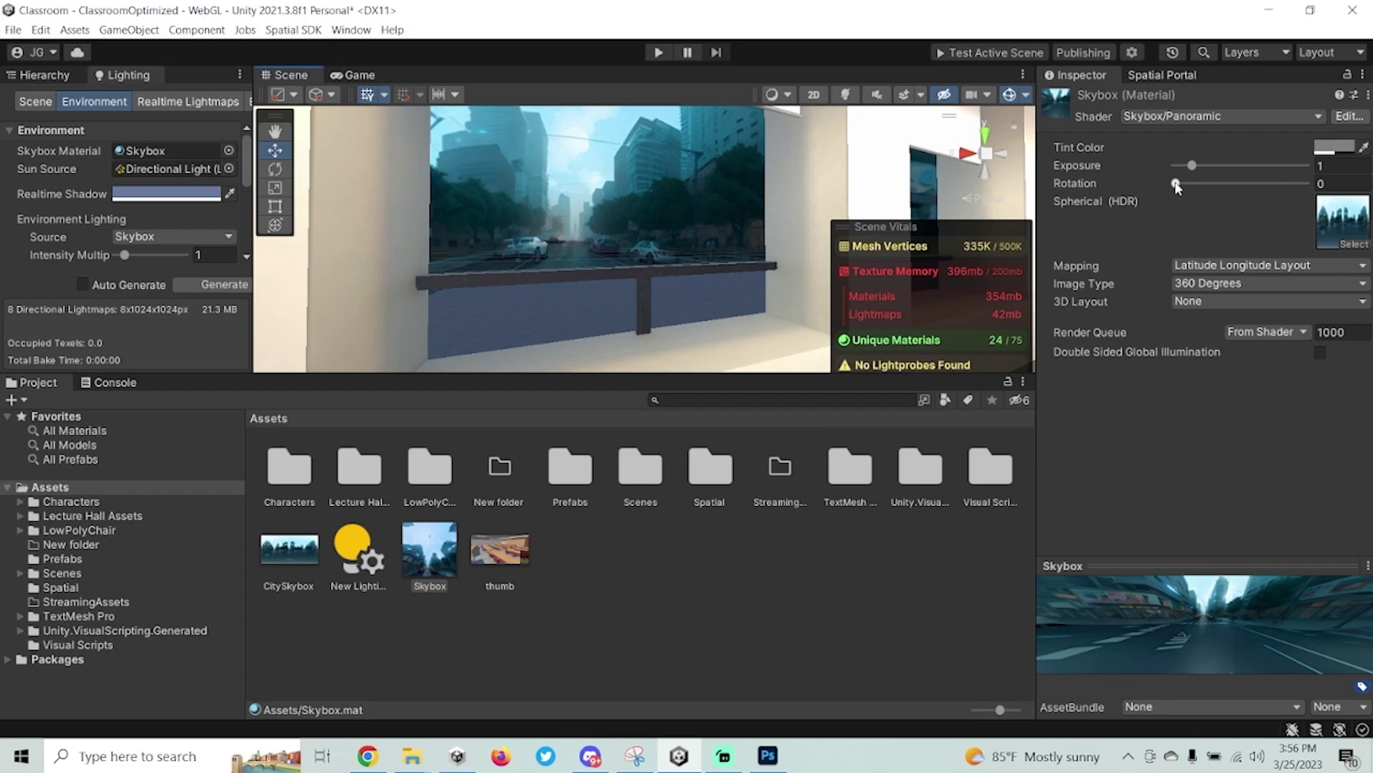
pyautogui.moveTo(1176, 185); pyautogui.dragTo(1242, 213)
pyautogui.moveTo(666, 268); pyautogui.dragTo(678, 293, button='right')
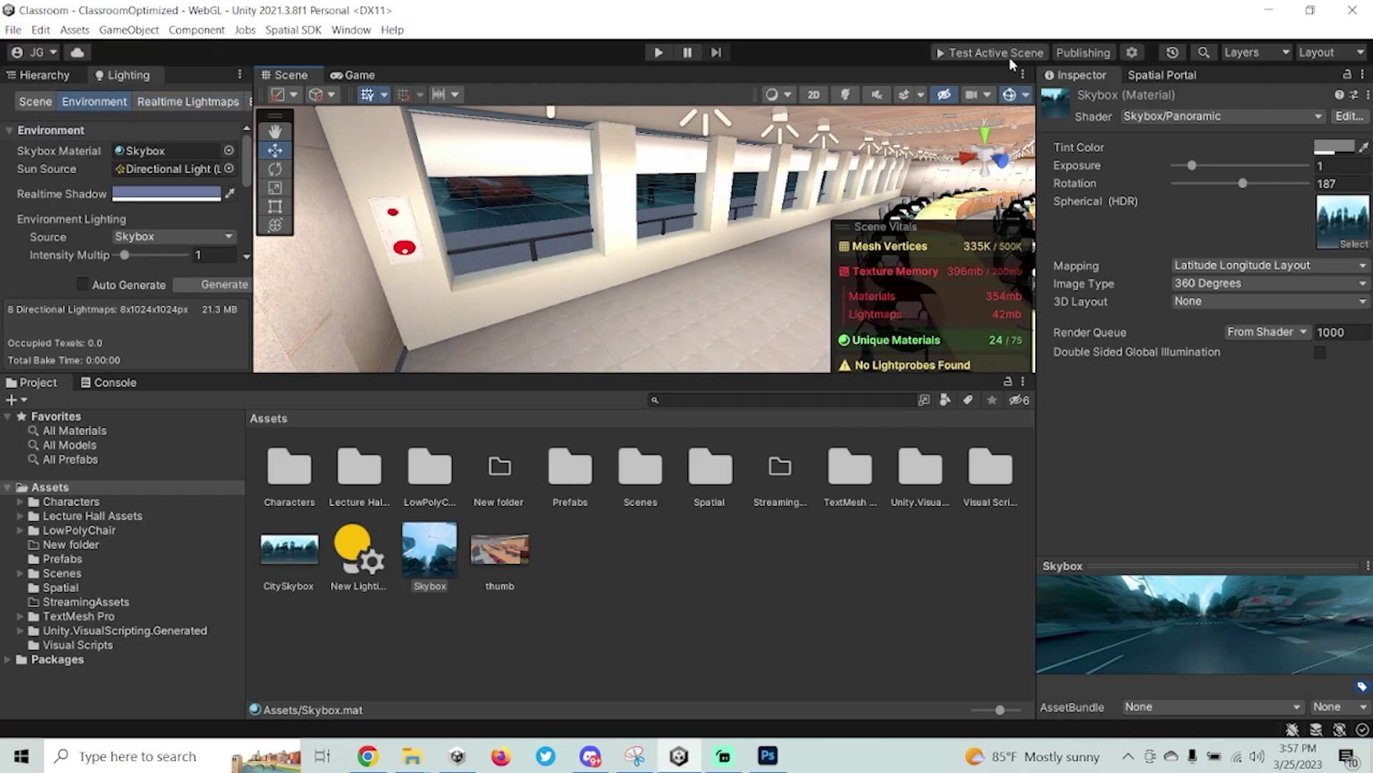
# Launch the scene test and walk the avatar across the desks to the windows to see the street.
pyautogui.click(991, 53)
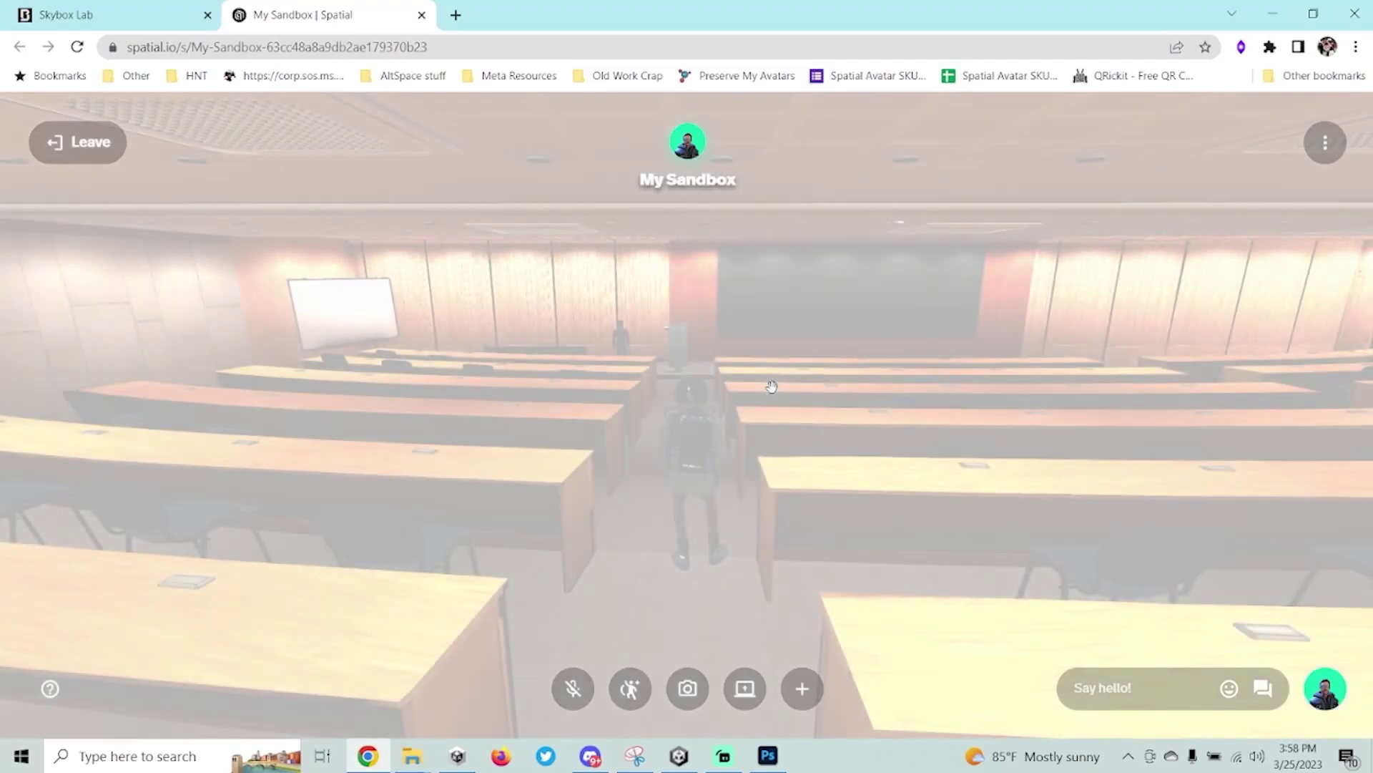
pyautogui.moveTo(768, 391); pyautogui.dragTo(1095, 469)
pyautogui.press('d')
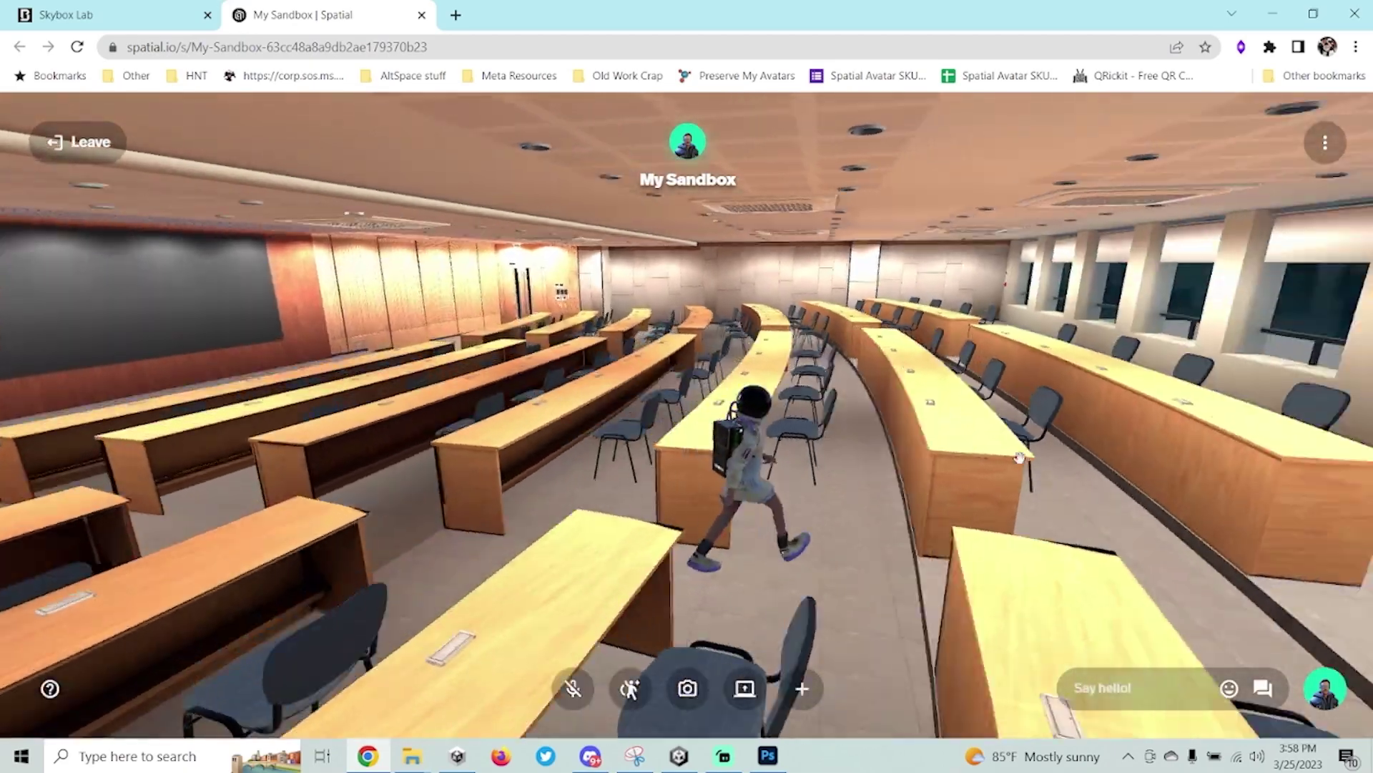
pyautogui.press('w')
pyautogui.moveTo(558, 444); pyautogui.dragTo(973, 426)
pyautogui.press('space')
pyautogui.press('w')
pyautogui.scroll(5, 662, 442)
pyautogui.press('w')
pyautogui.moveTo(711, 429); pyautogui.dragTo(533, 318)
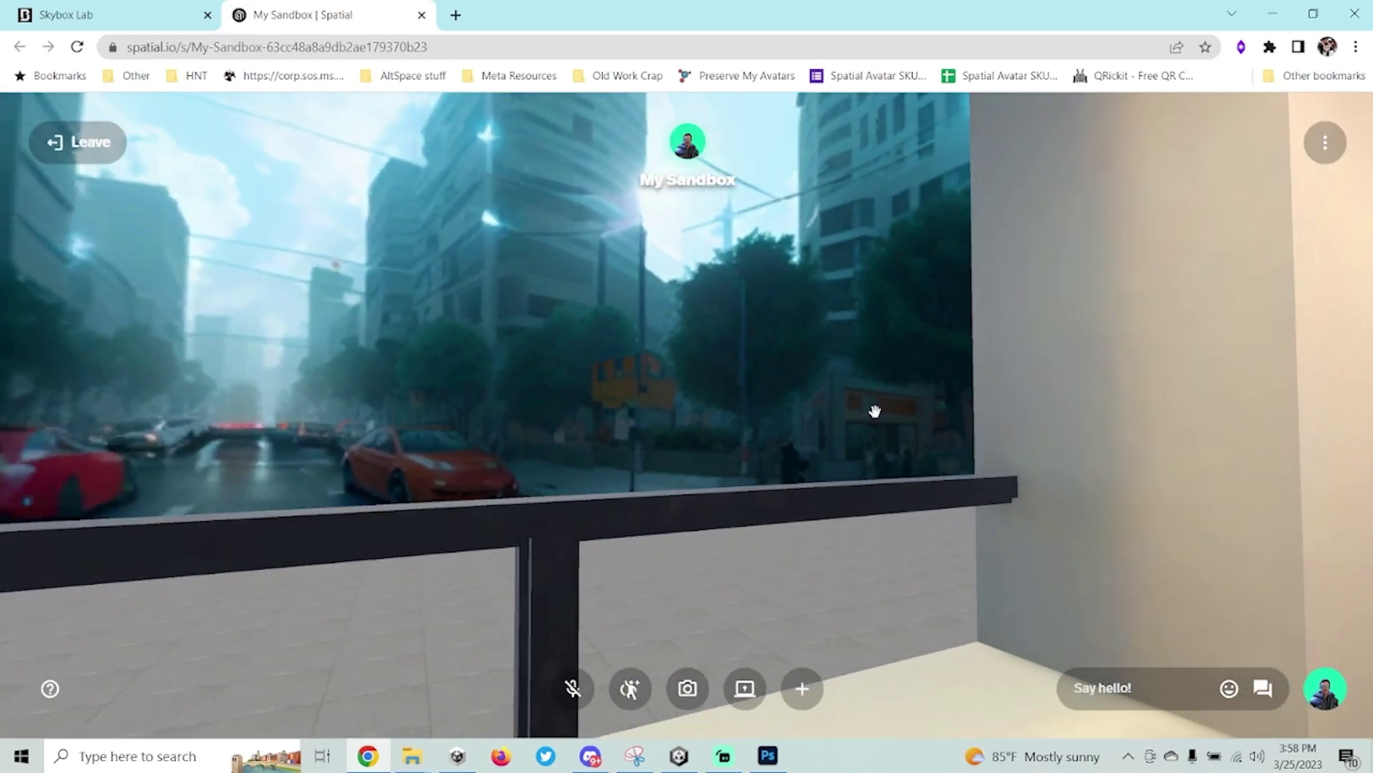
pyautogui.press('w')
pyautogui.moveTo(434, 378); pyautogui.dragTo(849, 408)
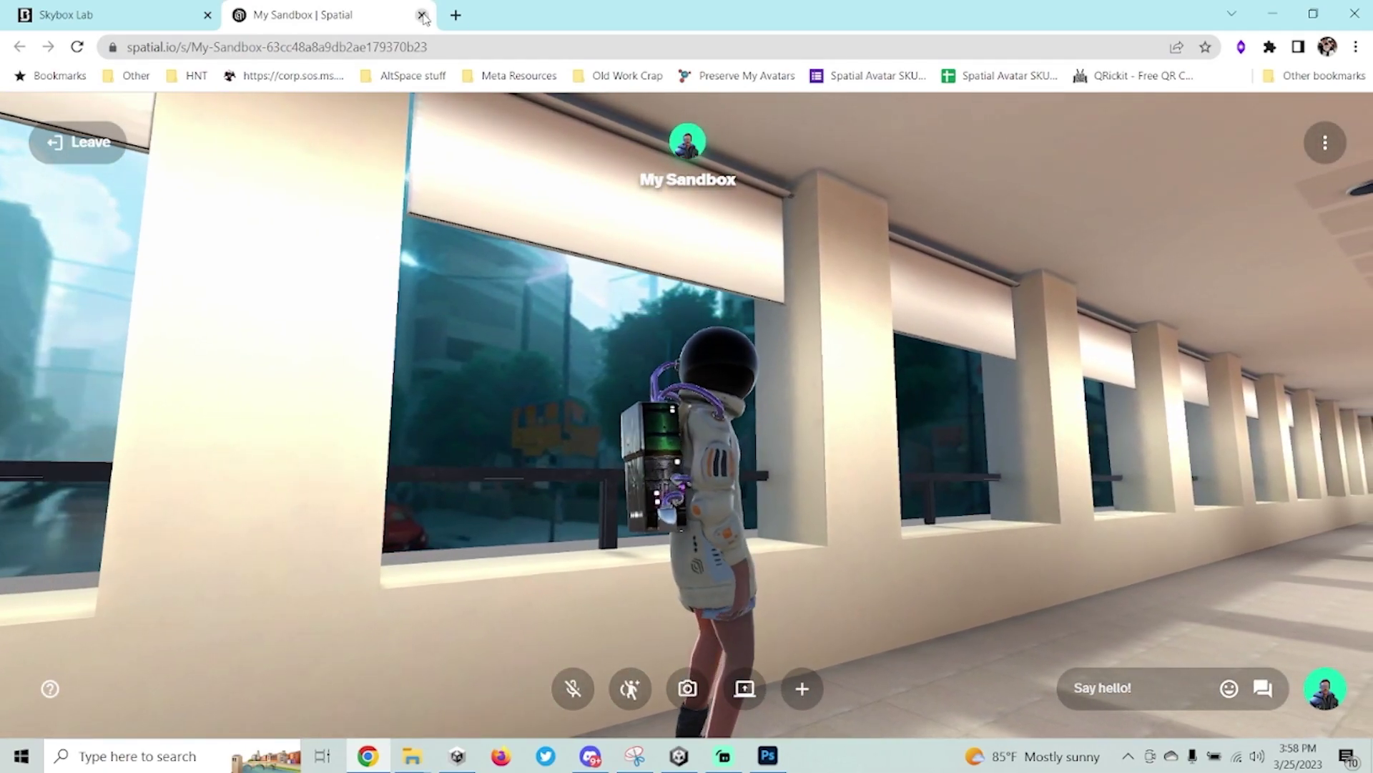
# Close the sandbox, return to Unity, and raise the skybox exposure toward 1.55.
pyautogui.click(422, 15)
pyautogui.click(679, 756)
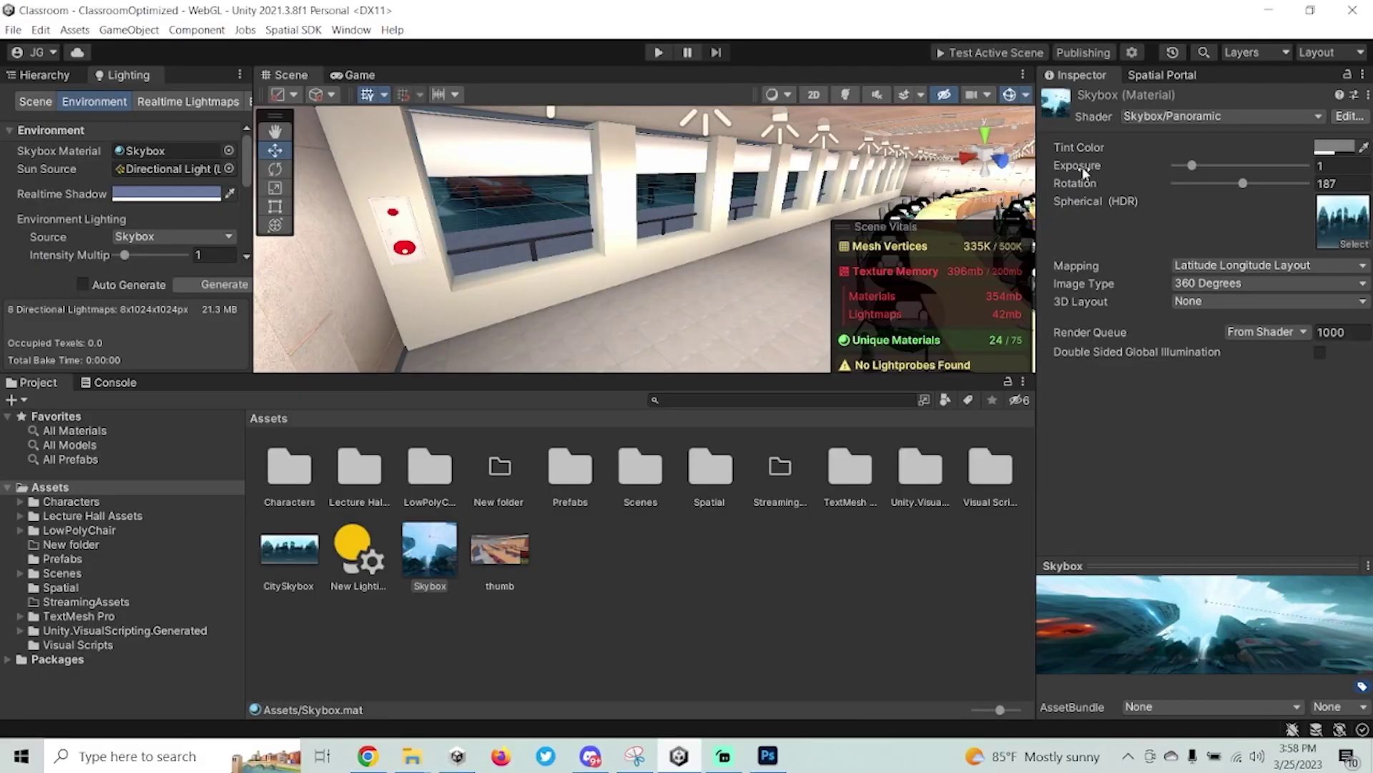
pyautogui.moveTo(1189, 169); pyautogui.dragTo(1202, 176)
pyautogui.moveTo(796, 265); pyautogui.dragTo(624, 255, button='right')
pyautogui.press('w')
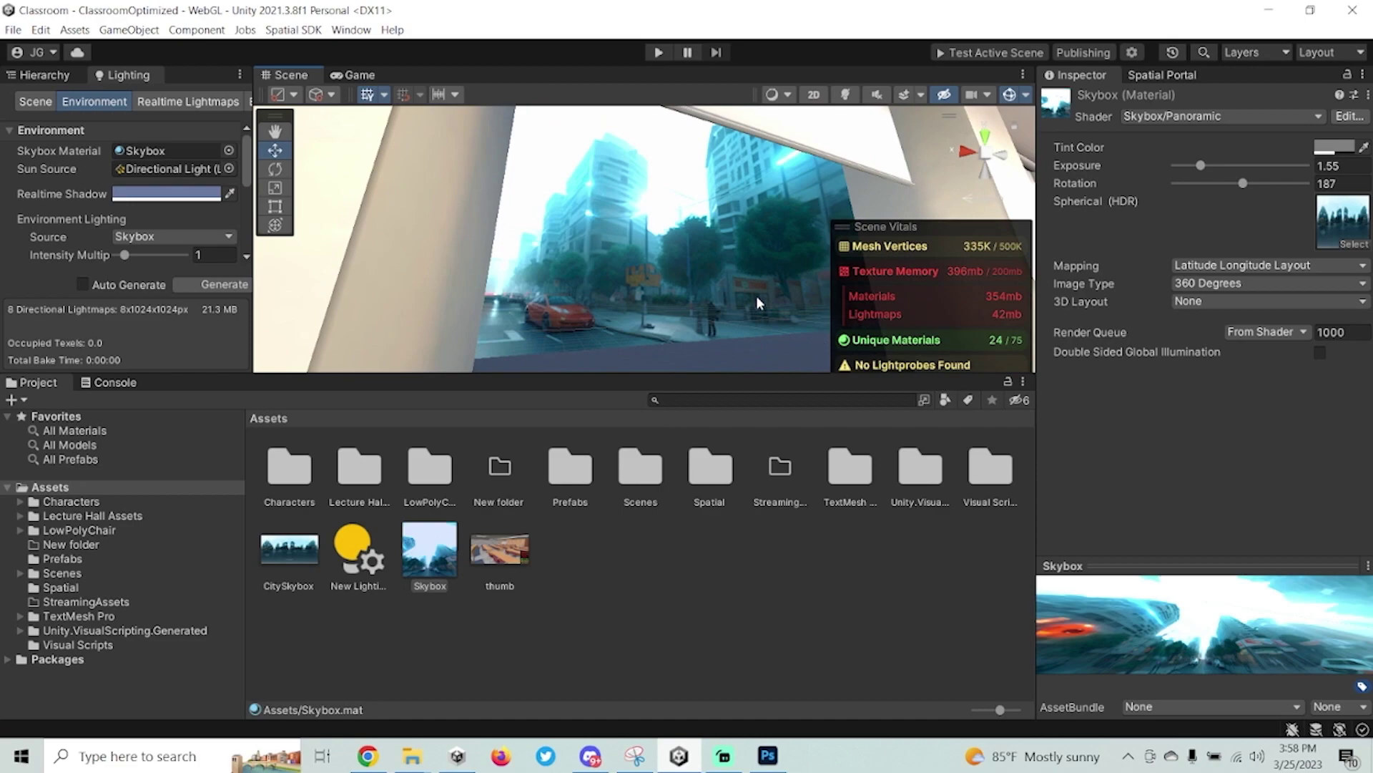
# Adjust the skybox Rotation back and forth, settling on 131.
pyautogui.moveTo(1238, 183); pyautogui.dragTo(1307, 221)
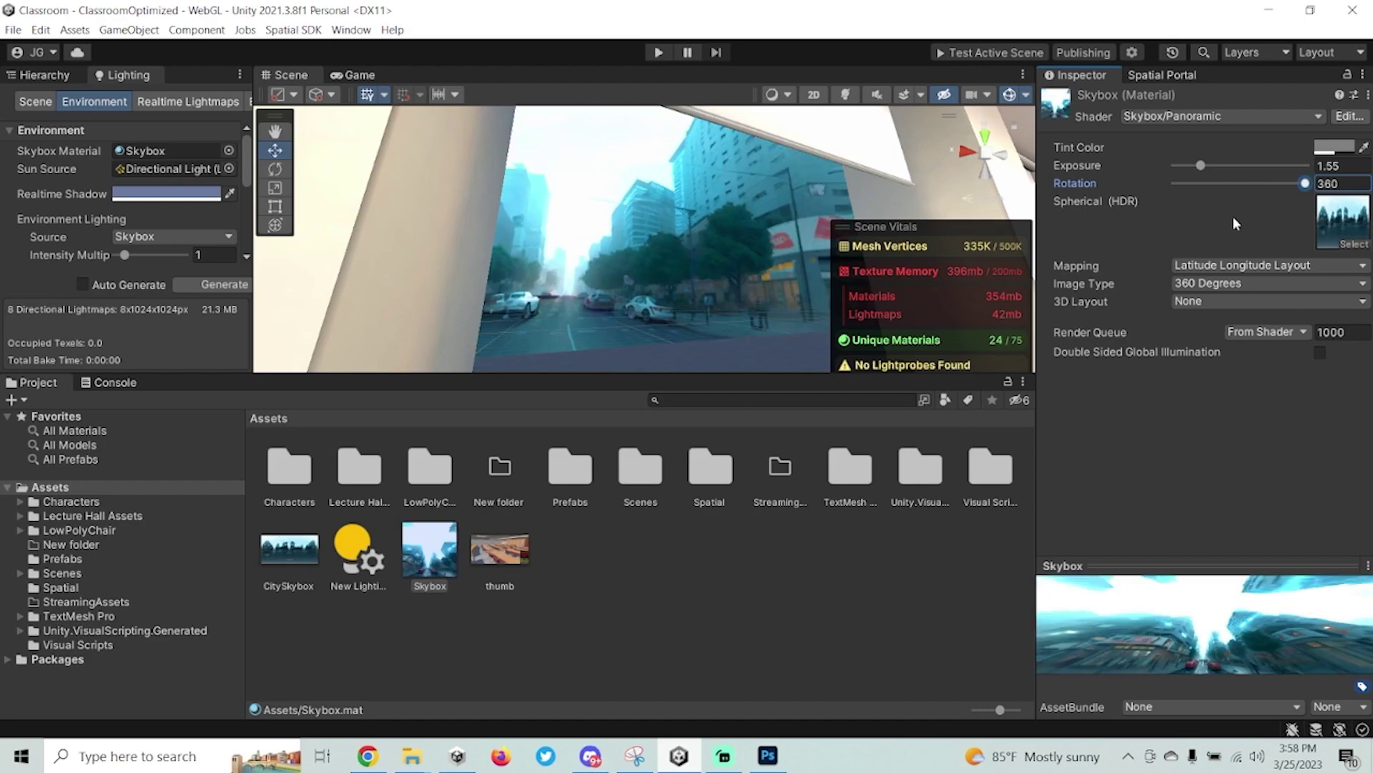
pyautogui.moveTo(621, 228); pyautogui.dragTo(1363, 226, button='right')
pyautogui.moveTo(1304, 184); pyautogui.dragTo(1222, 189)
pyautogui.moveTo(715, 214); pyautogui.dragTo(737, 129, button='right')
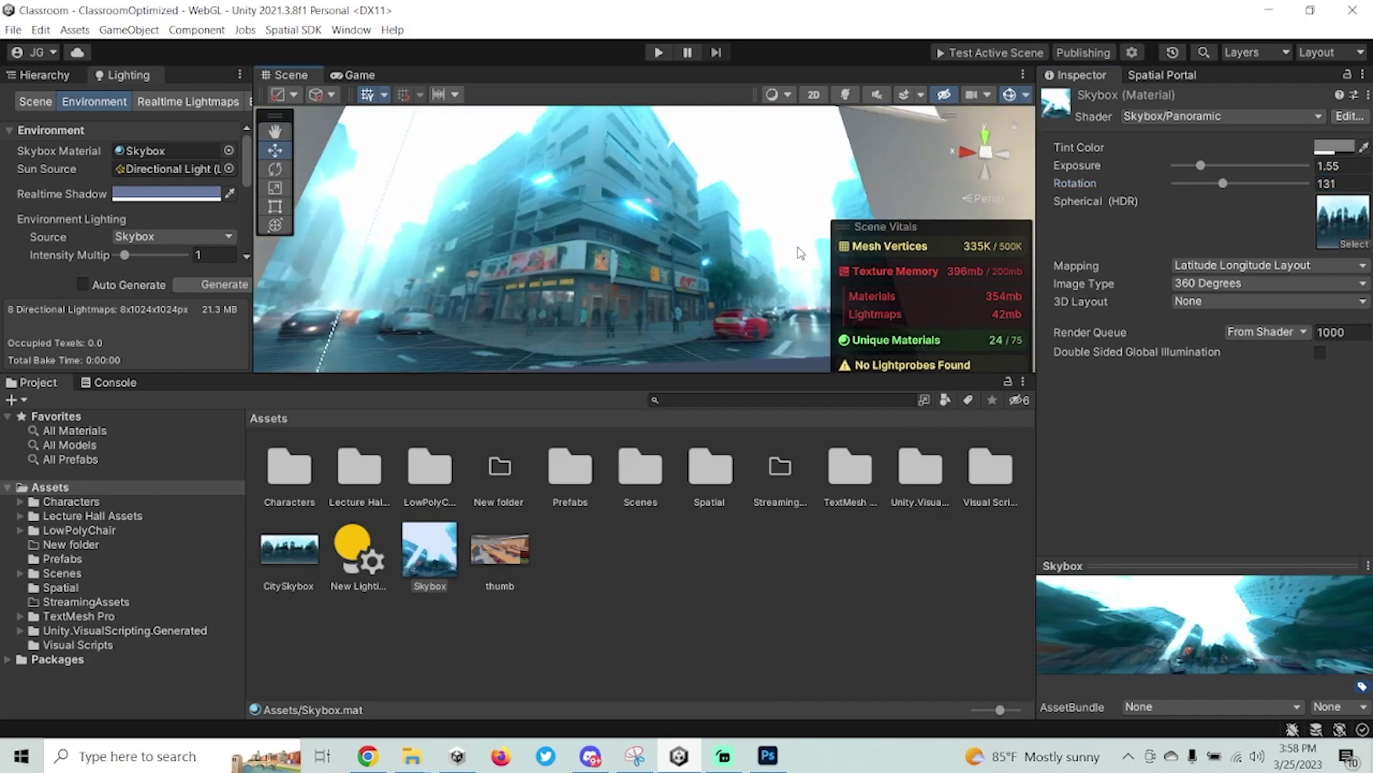
# Lower the exposure to 1.41 and check the street through the row of windows.
pyautogui.moveTo(1201, 165); pyautogui.dragTo(1199, 169)
pyautogui.scroll(-3, 530, 333)
pyautogui.moveTo(523, 329); pyautogui.dragTo(735, 247, button='right')
pyautogui.scroll(3, 724, 306)
pyautogui.scroll(-3, 710, 308)
pyautogui.moveTo(638, 250); pyautogui.dragTo(867, 210, button='right')
pyautogui.click(13, 29)
# Save the scene and confirm uploading the package for a Spatial sandbox test.
pyautogui.click(32, 103)
pyautogui.click(1009, 53)
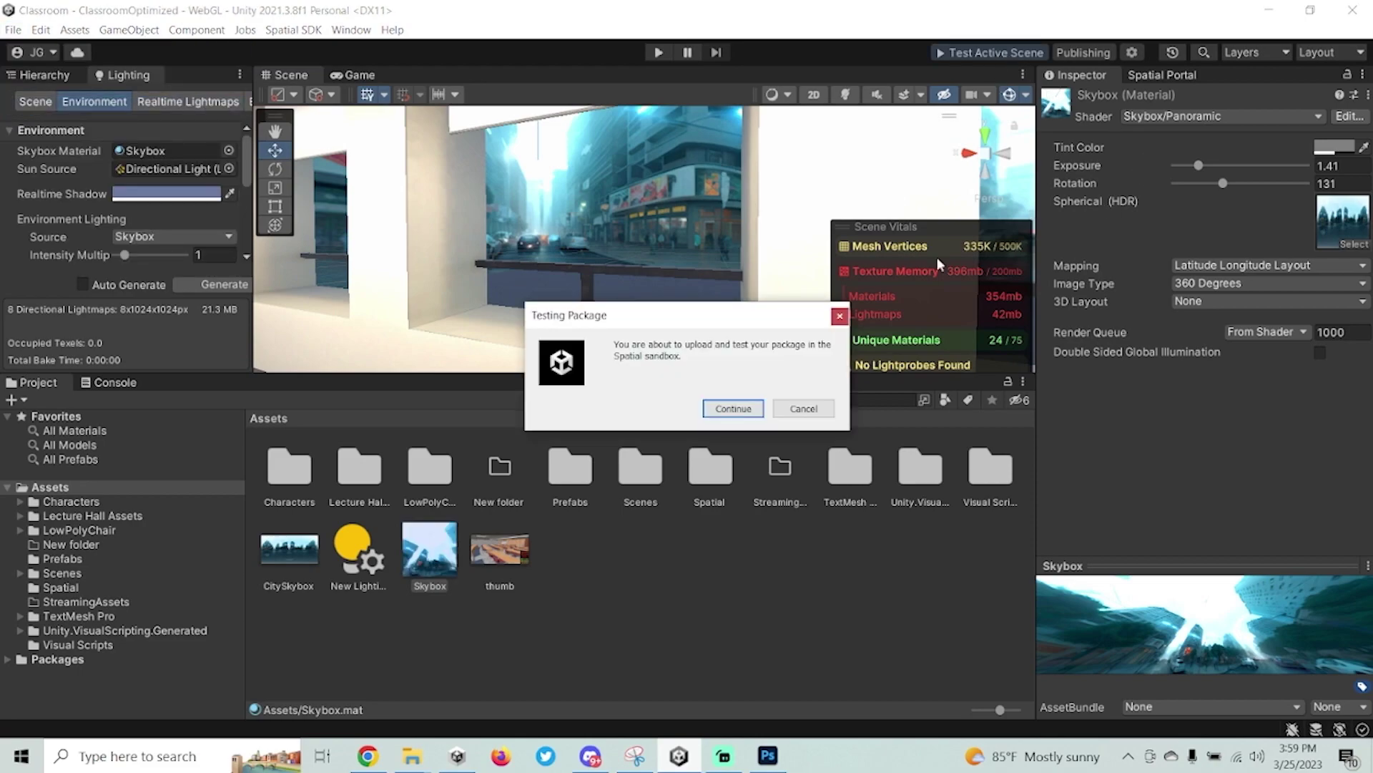
pyautogui.click(717, 410)
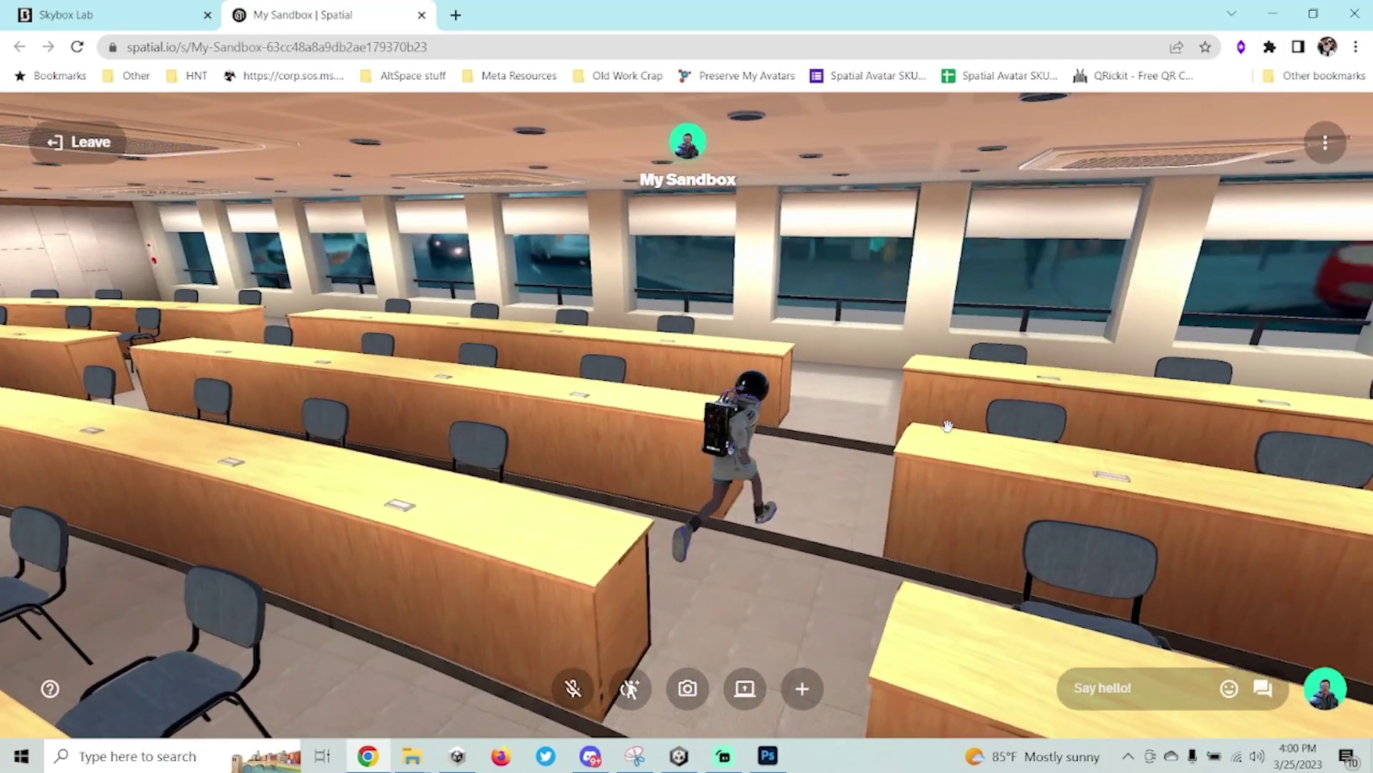
# Walk the avatar to the windows and look down at the brighter, rotated street.
pyautogui.press('w')
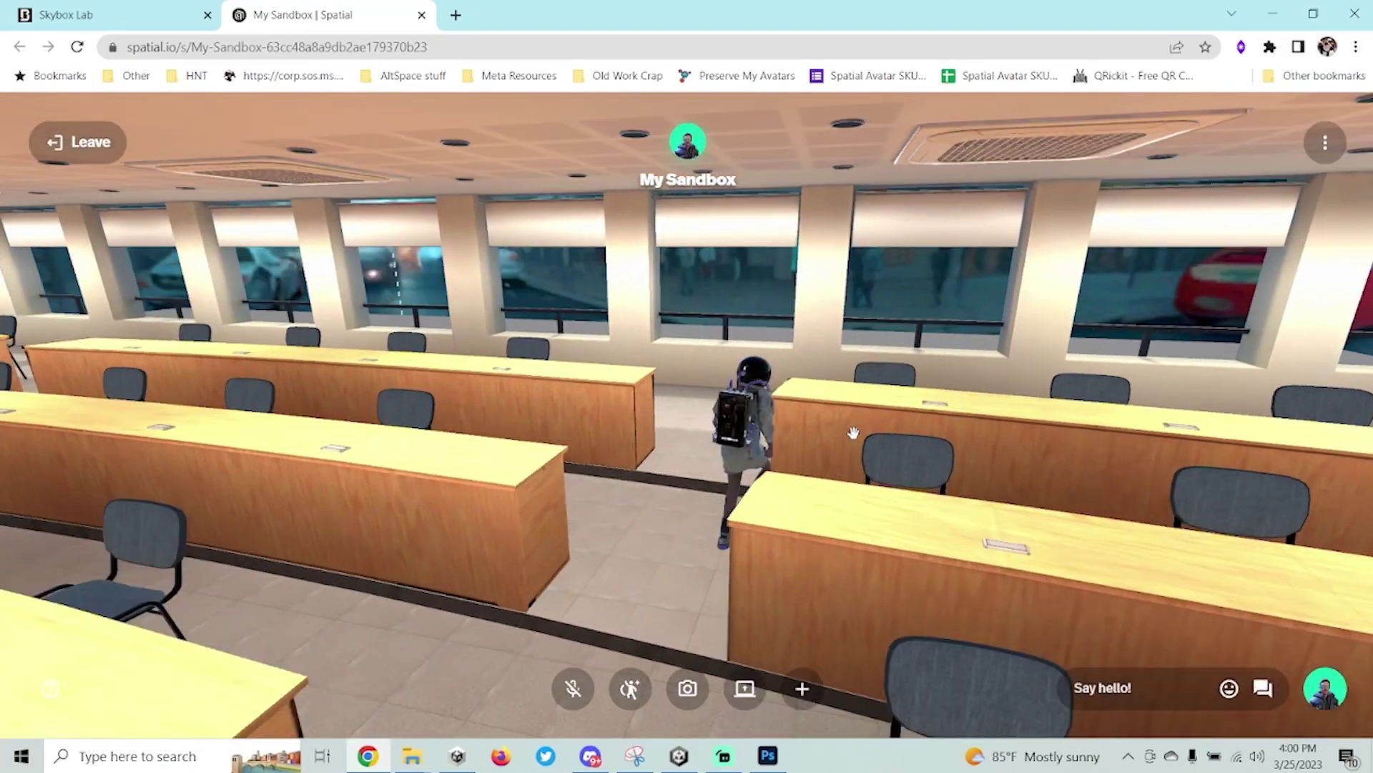
pyautogui.scroll(5, 852, 432)
pyautogui.moveTo(835, 281); pyautogui.dragTo(577, 365)
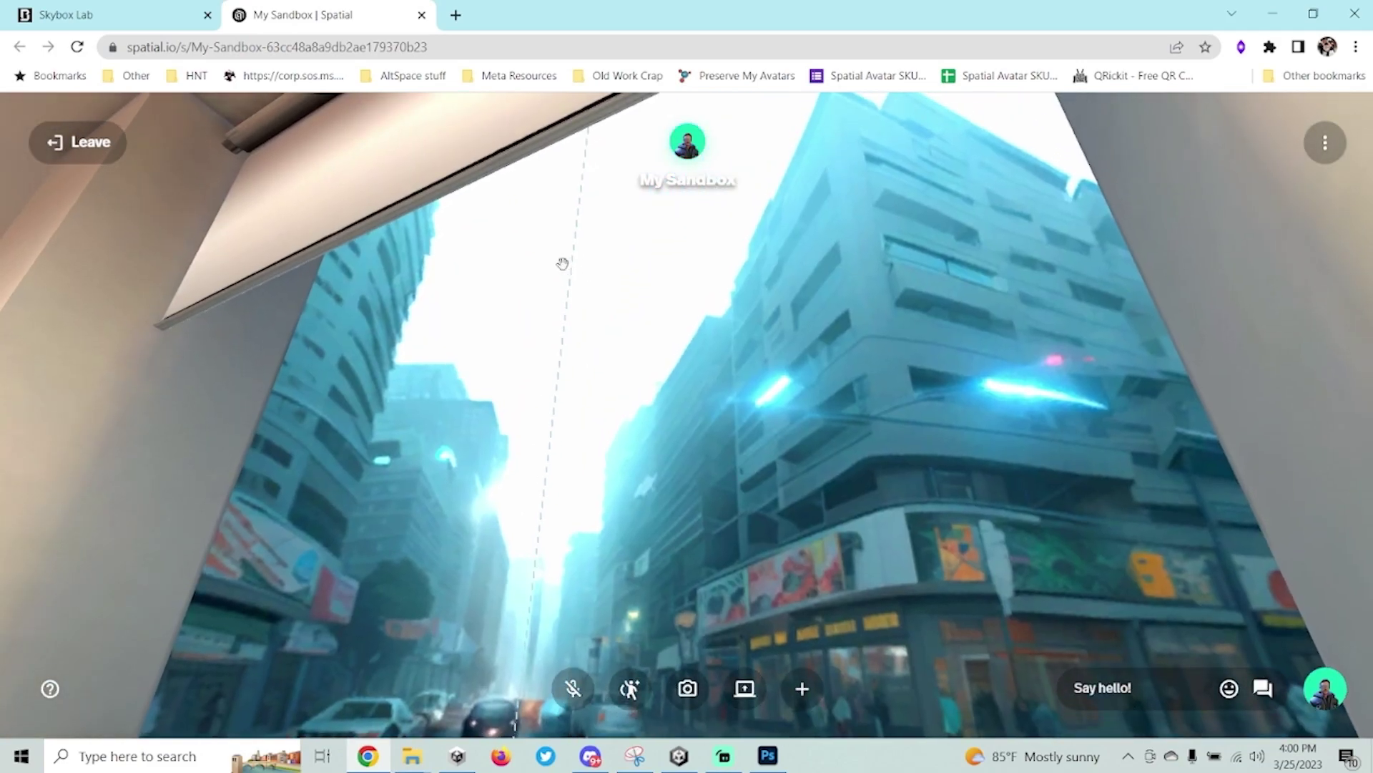
pyautogui.moveTo(561, 267); pyautogui.dragTo(597, 434)
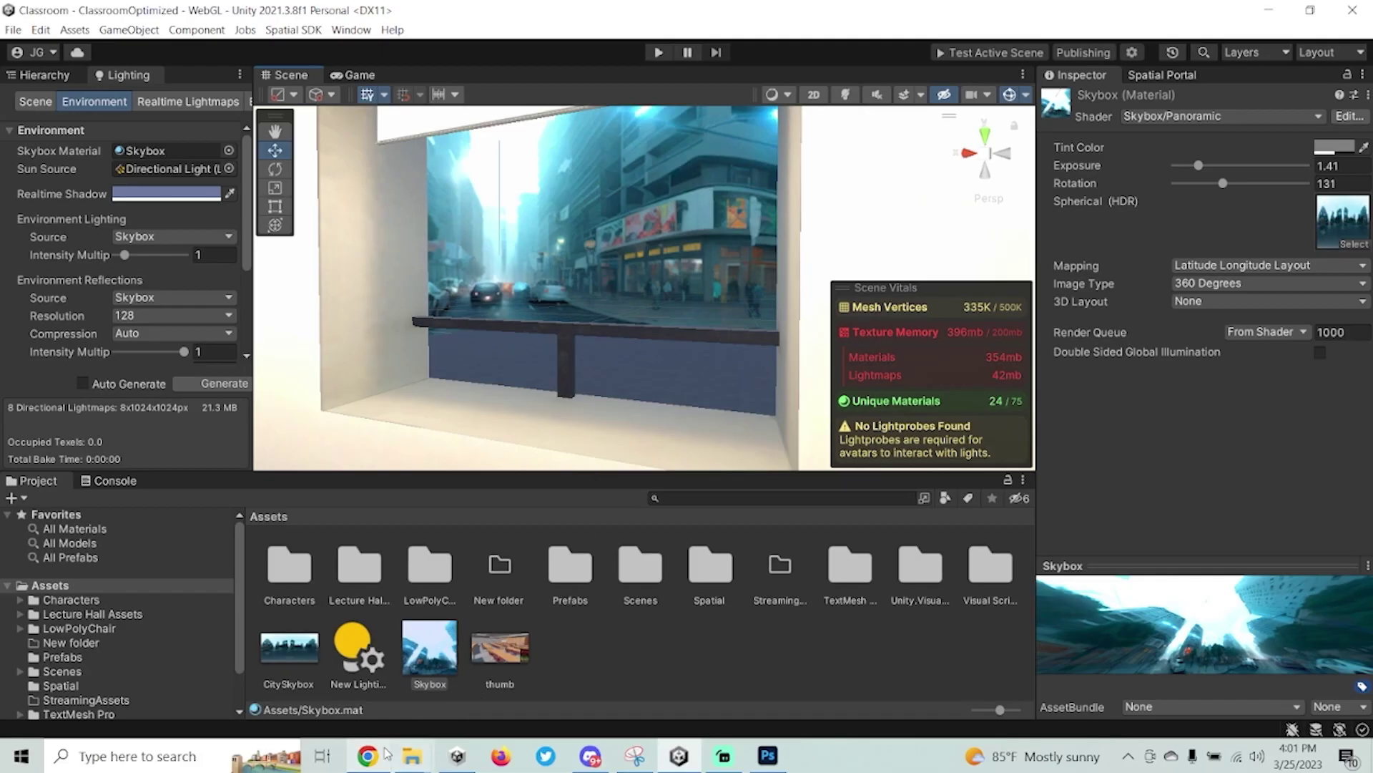
# Regenerate the street skybox in the Low Poly (Experimental) style.
pyautogui.click(372, 755)
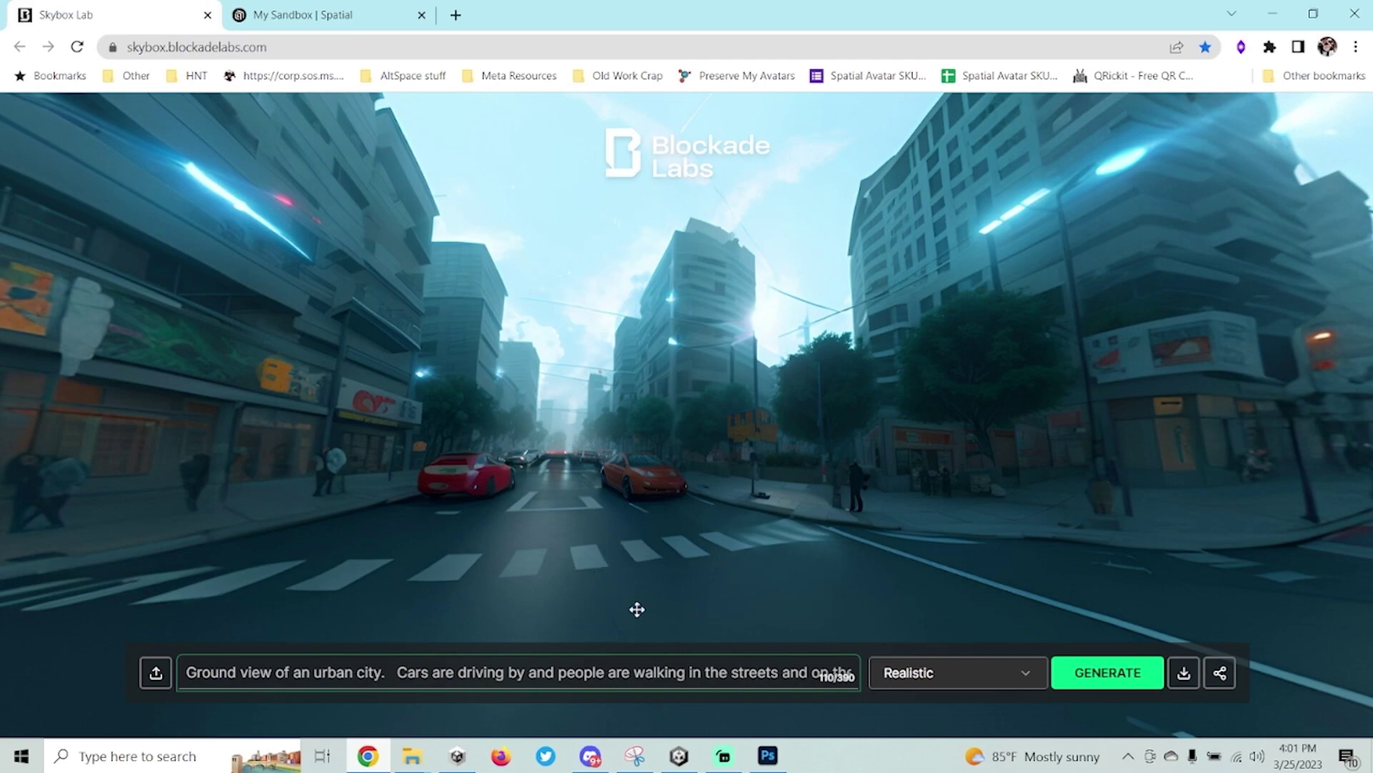
pyautogui.click(992, 673)
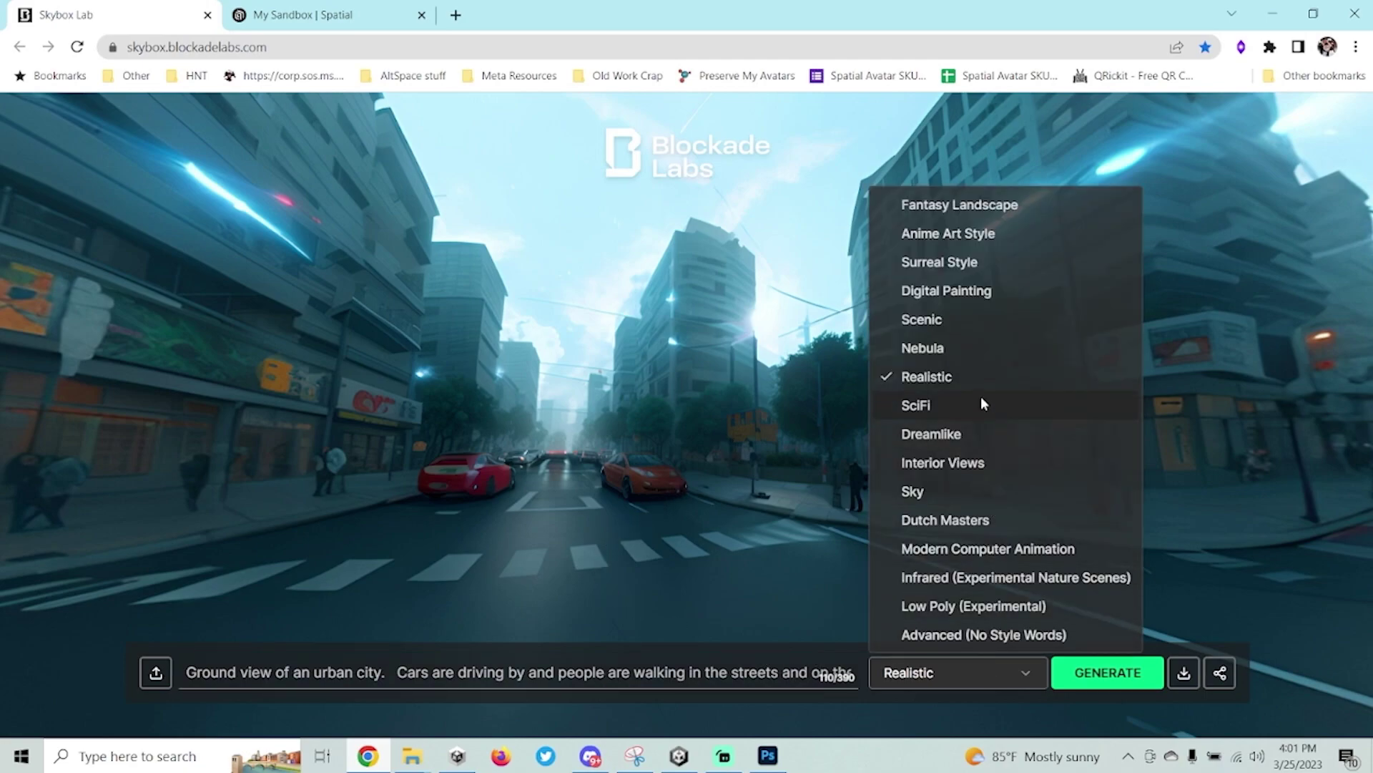
pyautogui.click(1007, 608)
pyautogui.click(1087, 670)
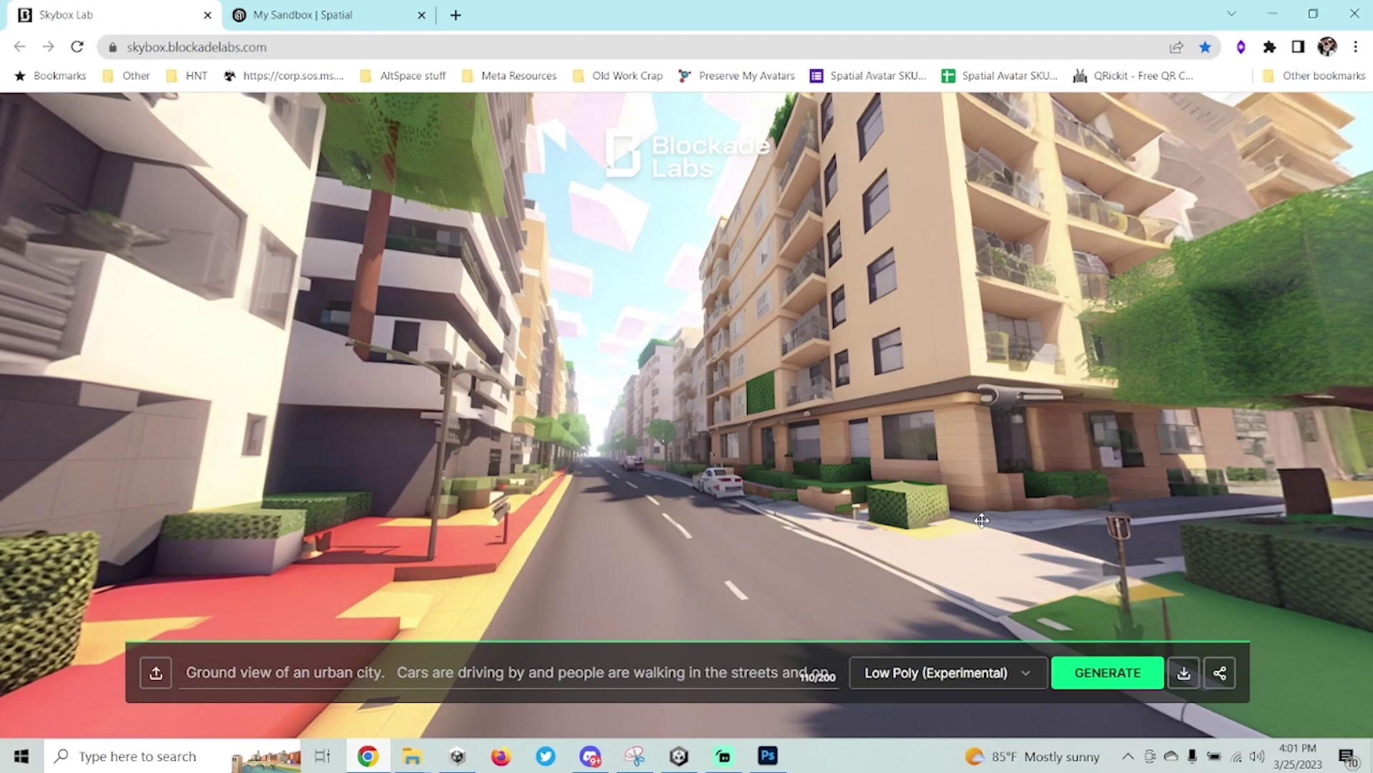
# Look around the generated low-poly panorama and download the image.
pyautogui.moveTo(689, 348); pyautogui.dragTo(165, 283)
pyautogui.moveTo(830, 374); pyautogui.dragTo(805, 496)
pyautogui.moveTo(567, 349); pyautogui.dragTo(975, 326)
pyautogui.moveTo(509, 393); pyautogui.dragTo(580, 346)
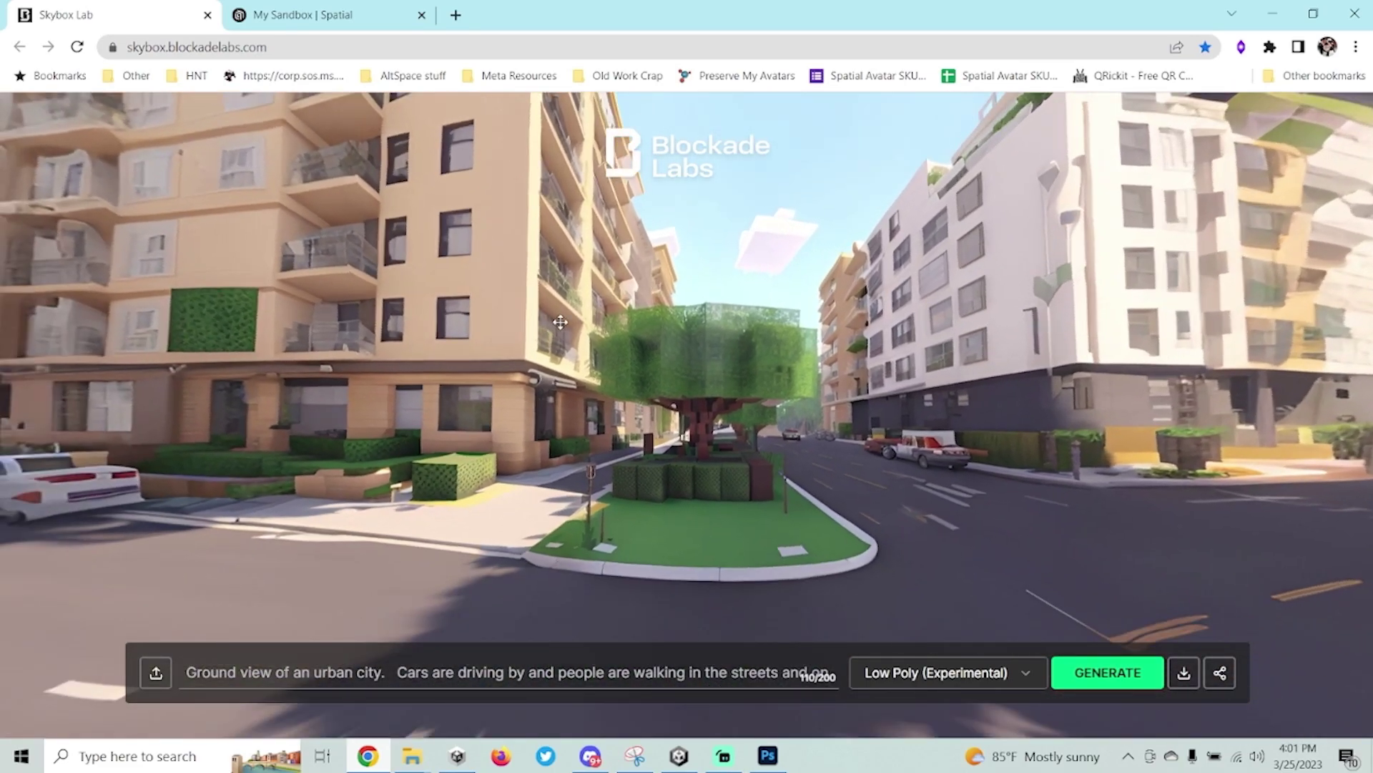
pyautogui.moveTo(463, 472); pyautogui.dragTo(889, 430)
pyautogui.moveTo(704, 440); pyautogui.dragTo(901, 446)
pyautogui.moveTo(479, 470); pyautogui.dragTo(806, 452)
pyautogui.click(1183, 673)
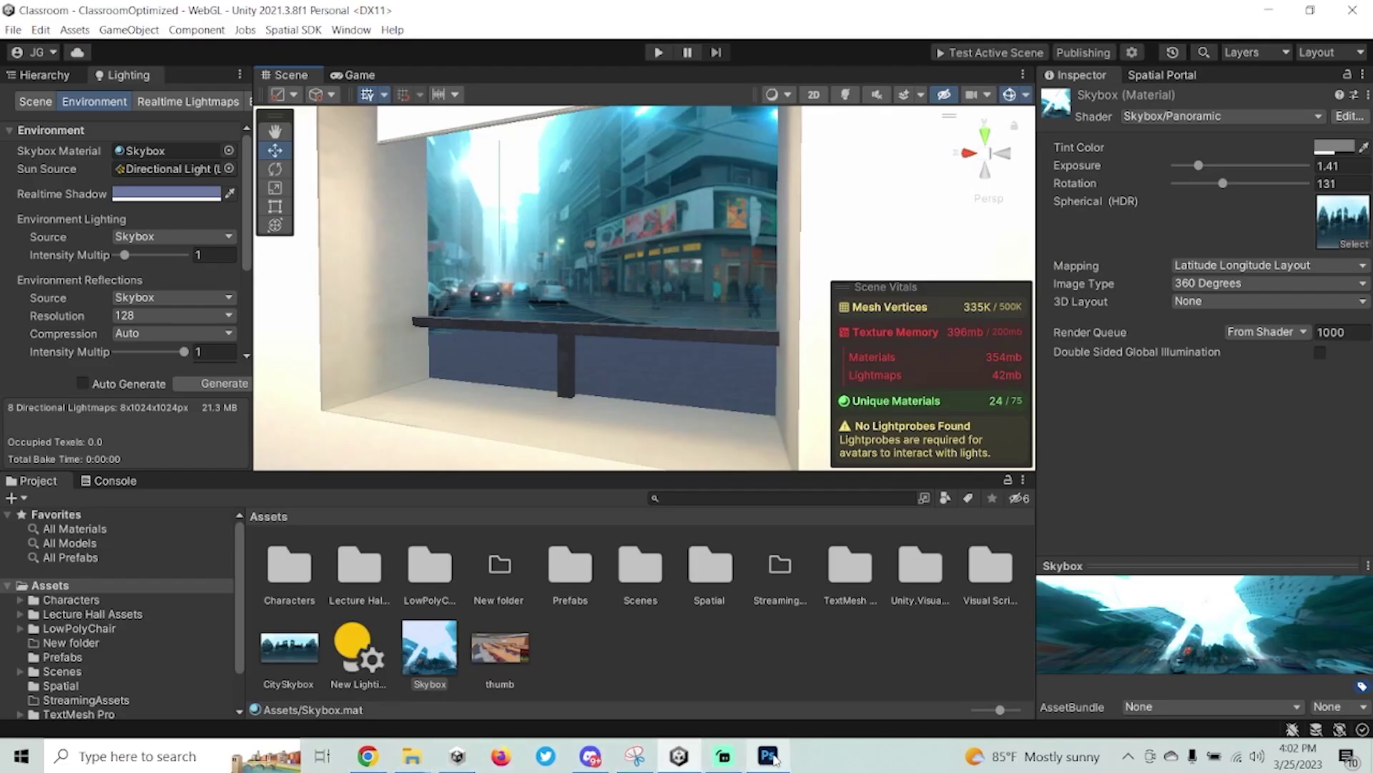
# Place the downloaded low-poly panorama onto the Photoshop canvas as a new layer.
pyautogui.click(770, 757)
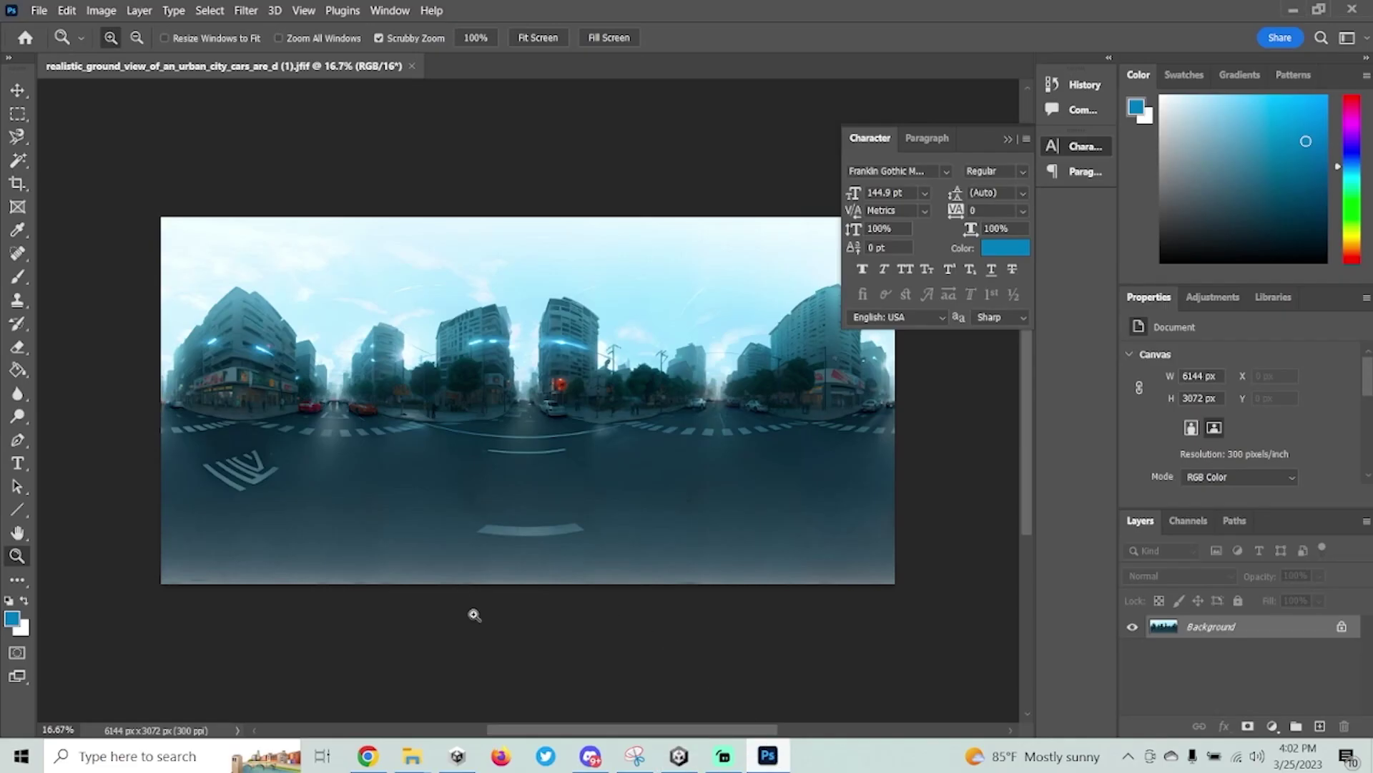
pyautogui.moveTo(413, 756)
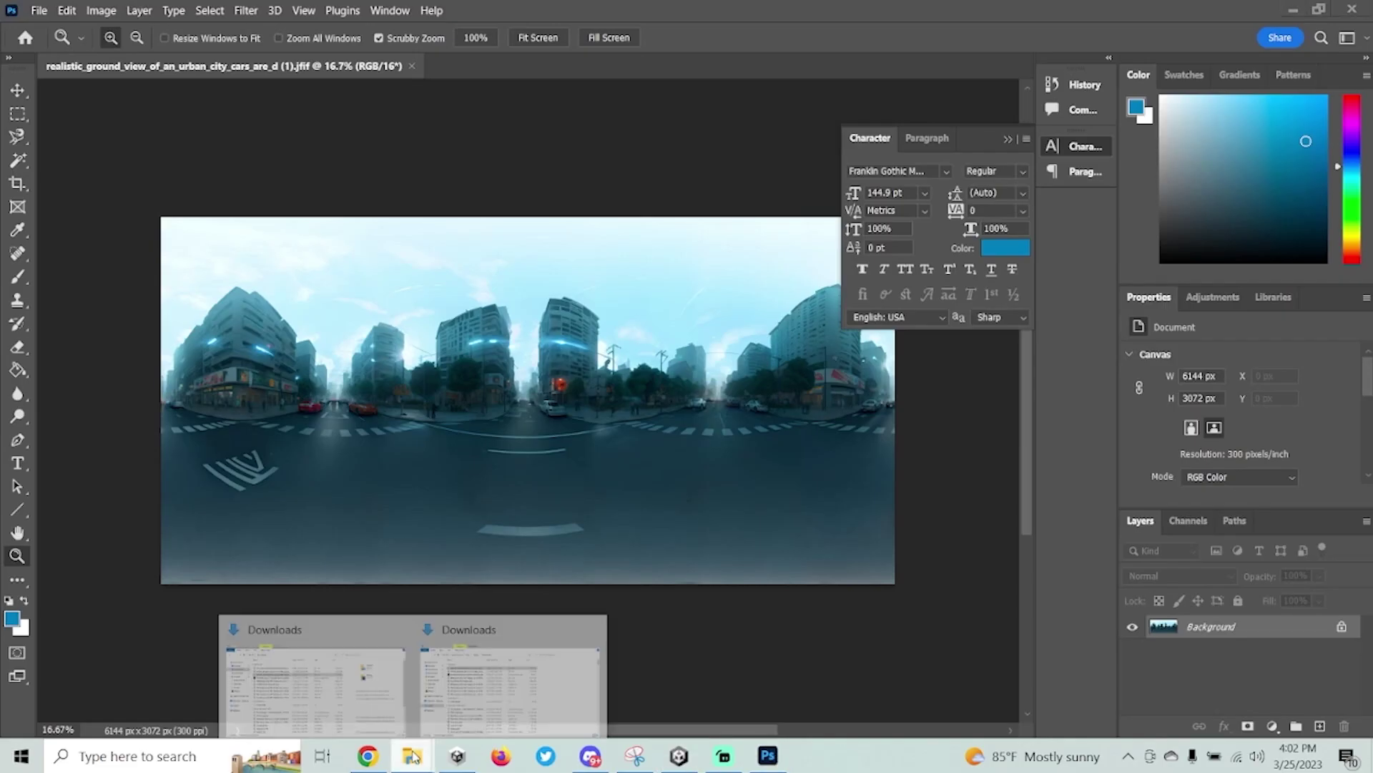
pyautogui.click(473, 674)
pyautogui.moveTo(400, 22); pyautogui.dragTo(862, 95)
pyautogui.moveTo(685, 216); pyautogui.dragTo(370, 352)
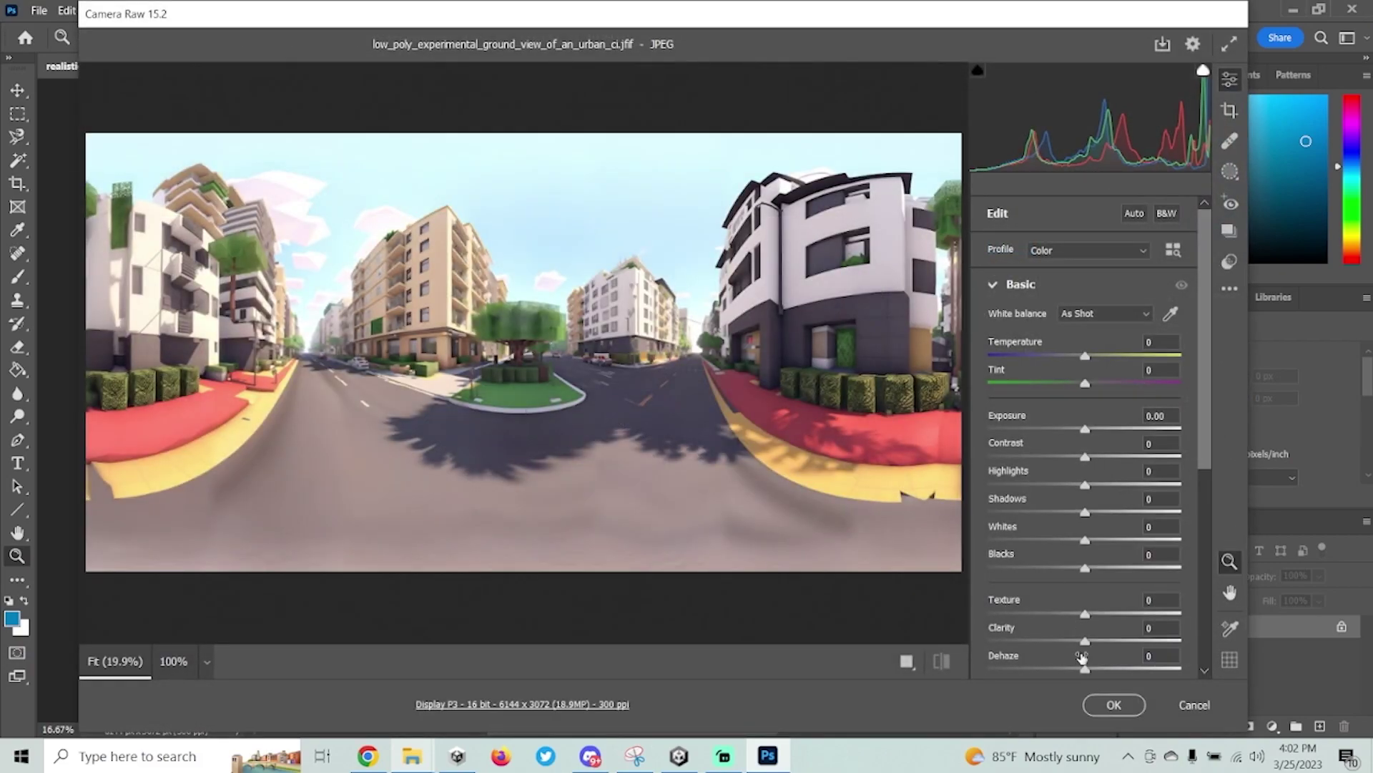
pyautogui.click(1113, 704)
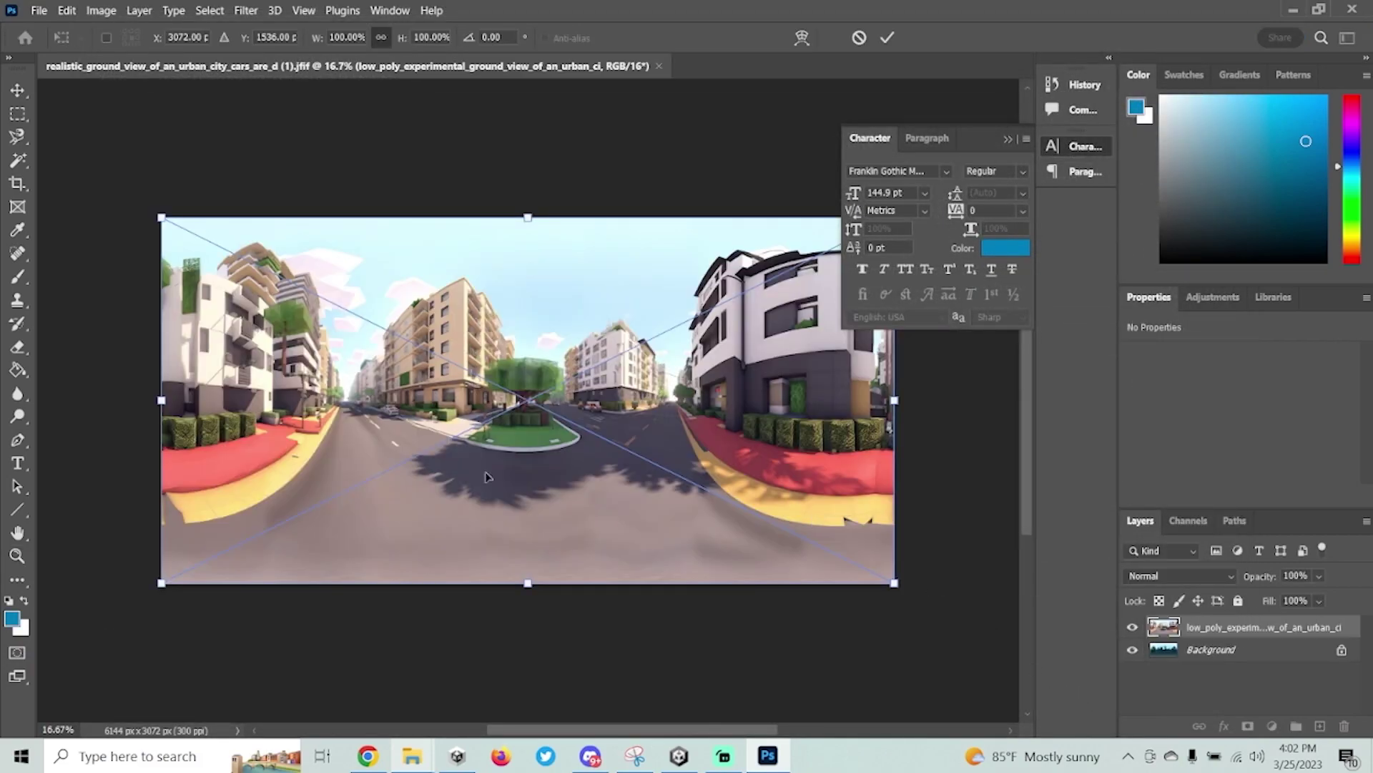
pyautogui.click(39, 12)
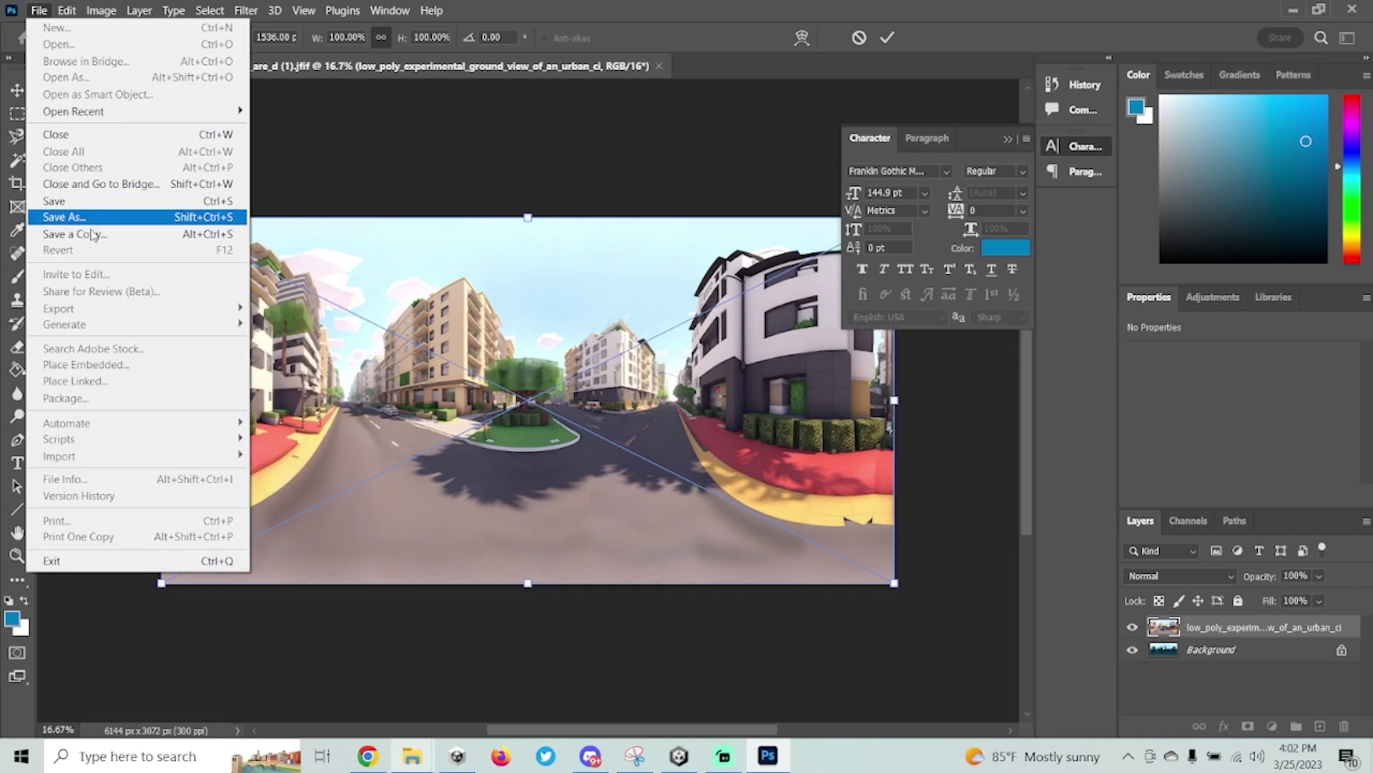
pyautogui.click(343, 149)
pyautogui.press('Return')
pyautogui.press('z')
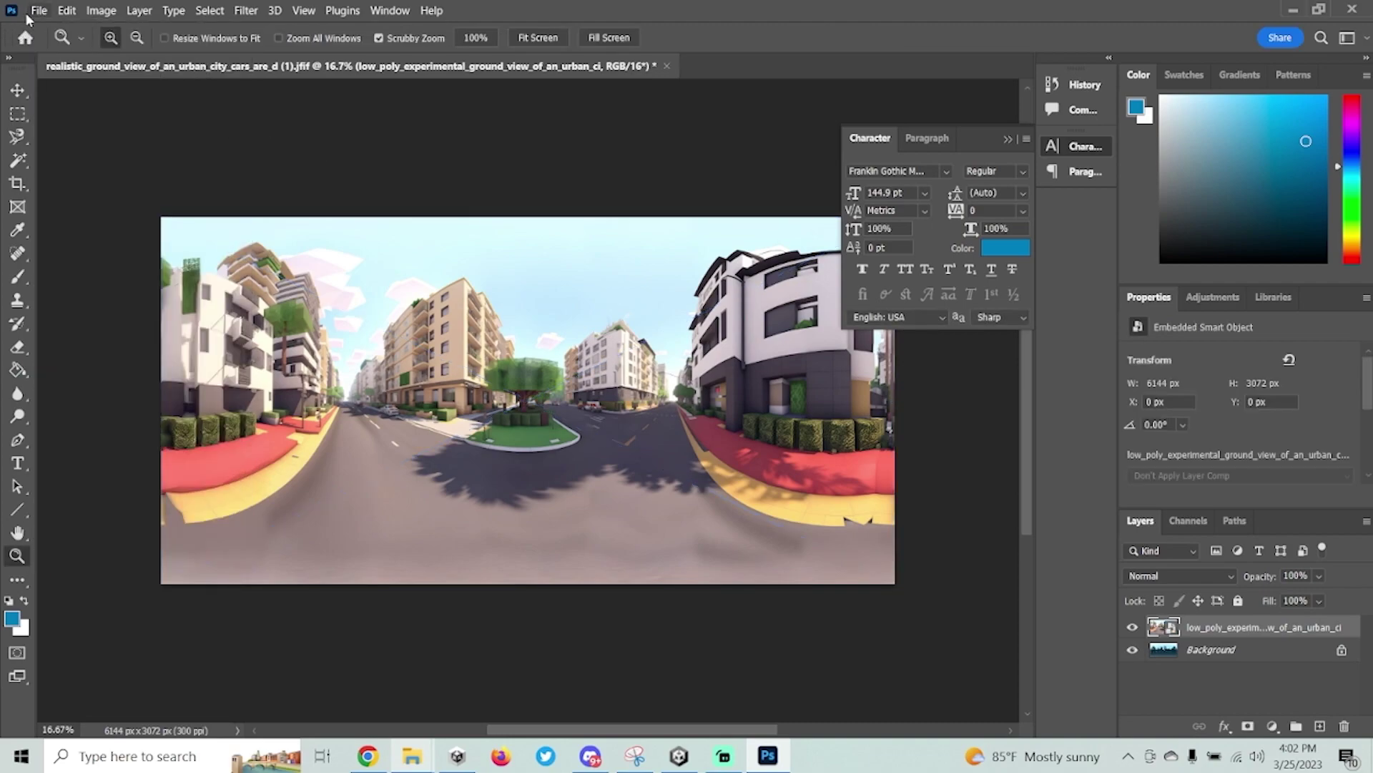
# Export the image as CitySkybox2.png into the Classroom Assets folder.
pyautogui.click(40, 10)
pyautogui.moveTo(65, 310)
pyautogui.click(286, 325)
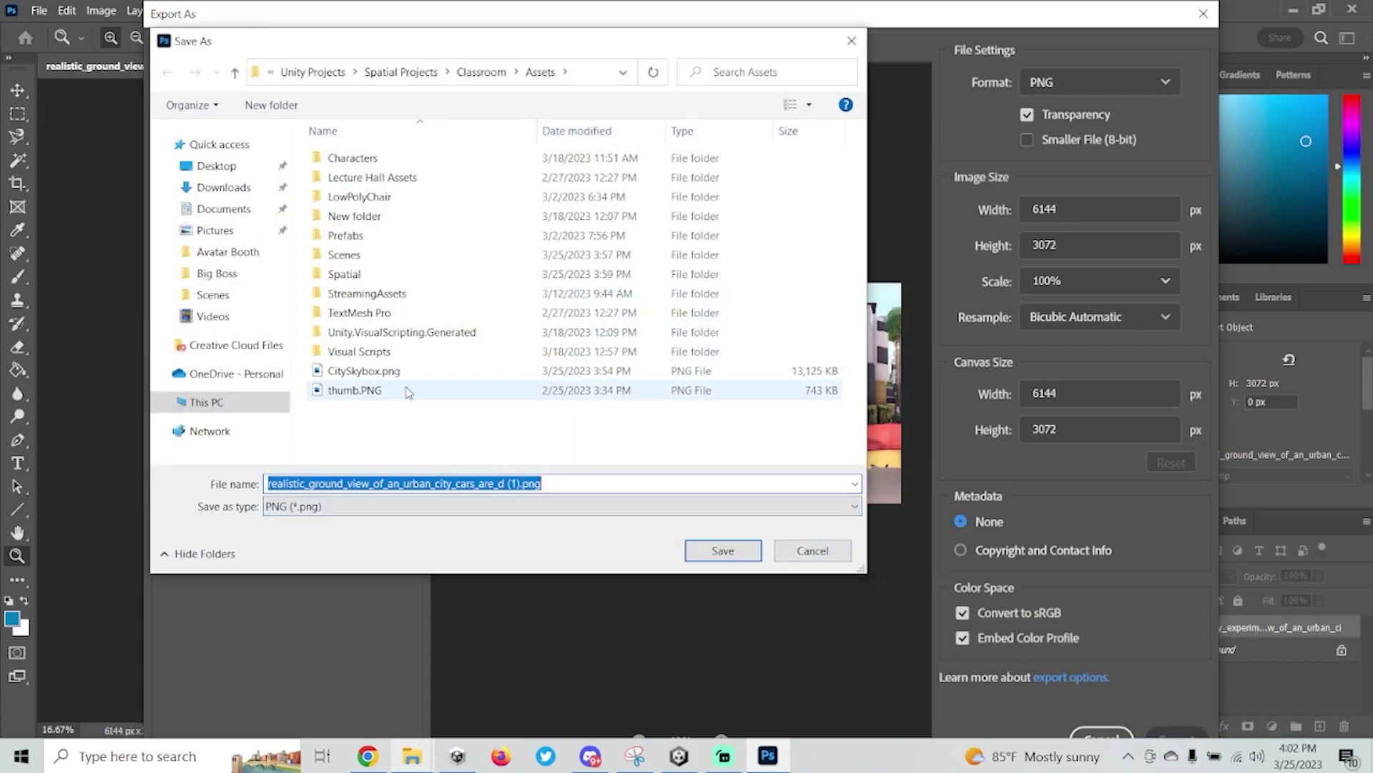
pyautogui.click(408, 379)
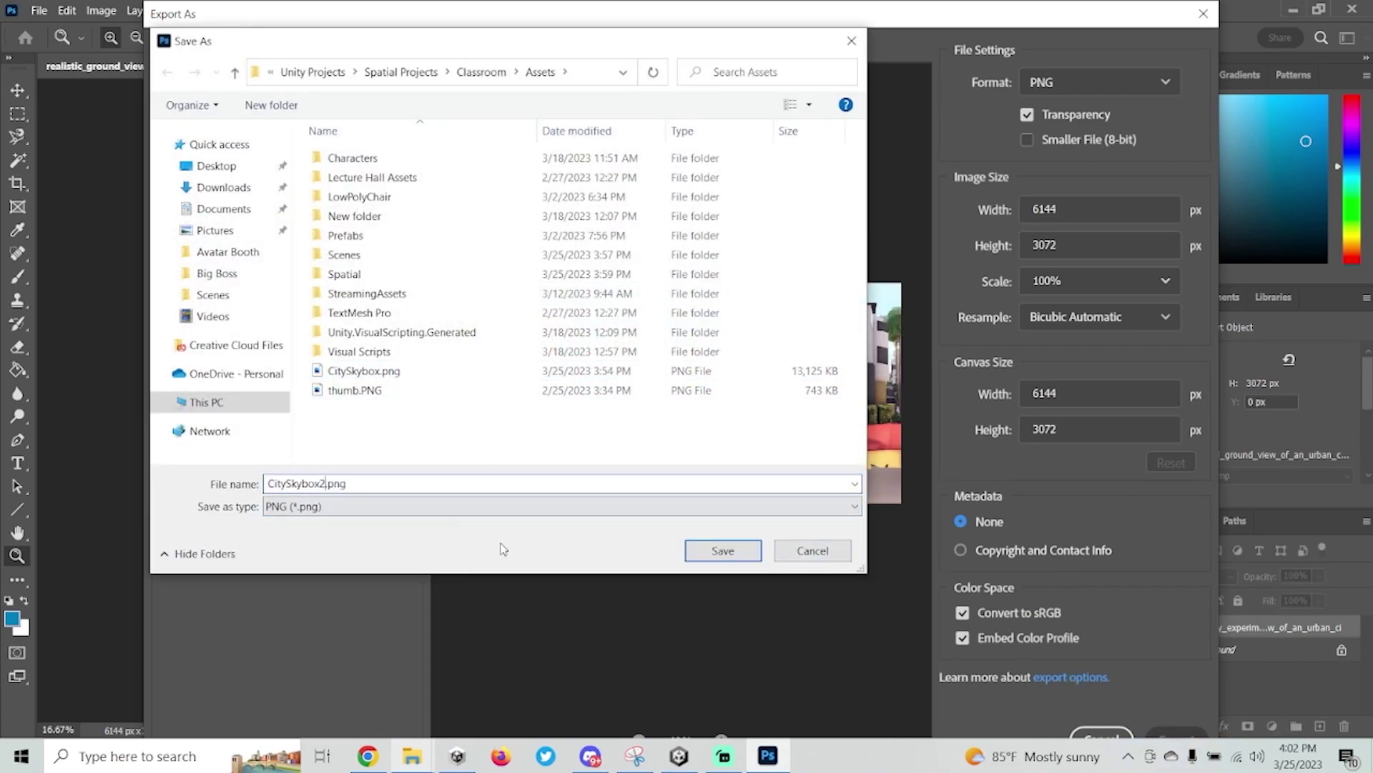
pyautogui.click(708, 553)
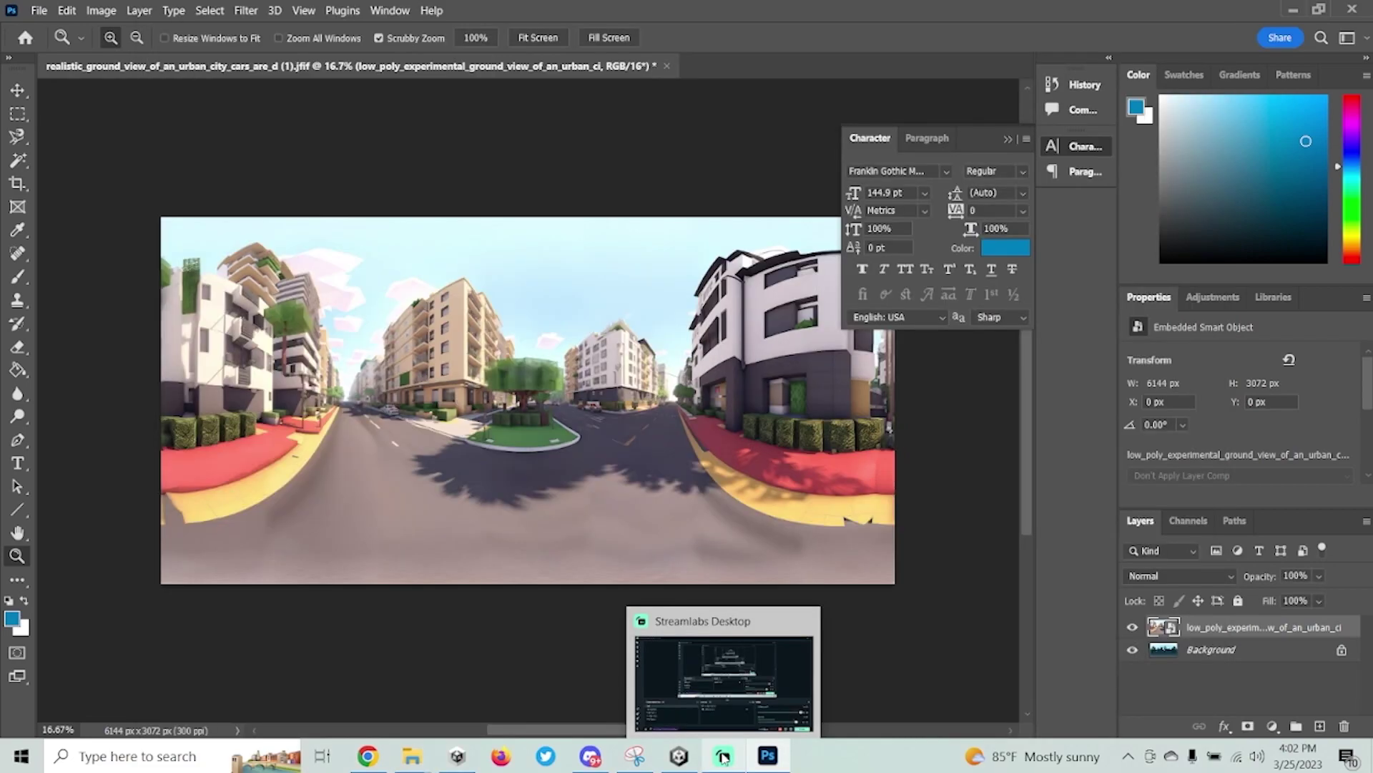
# In Unity, put CitySkybox2 on the Skybox material, view it through a window, and save.
pyautogui.click(678, 755)
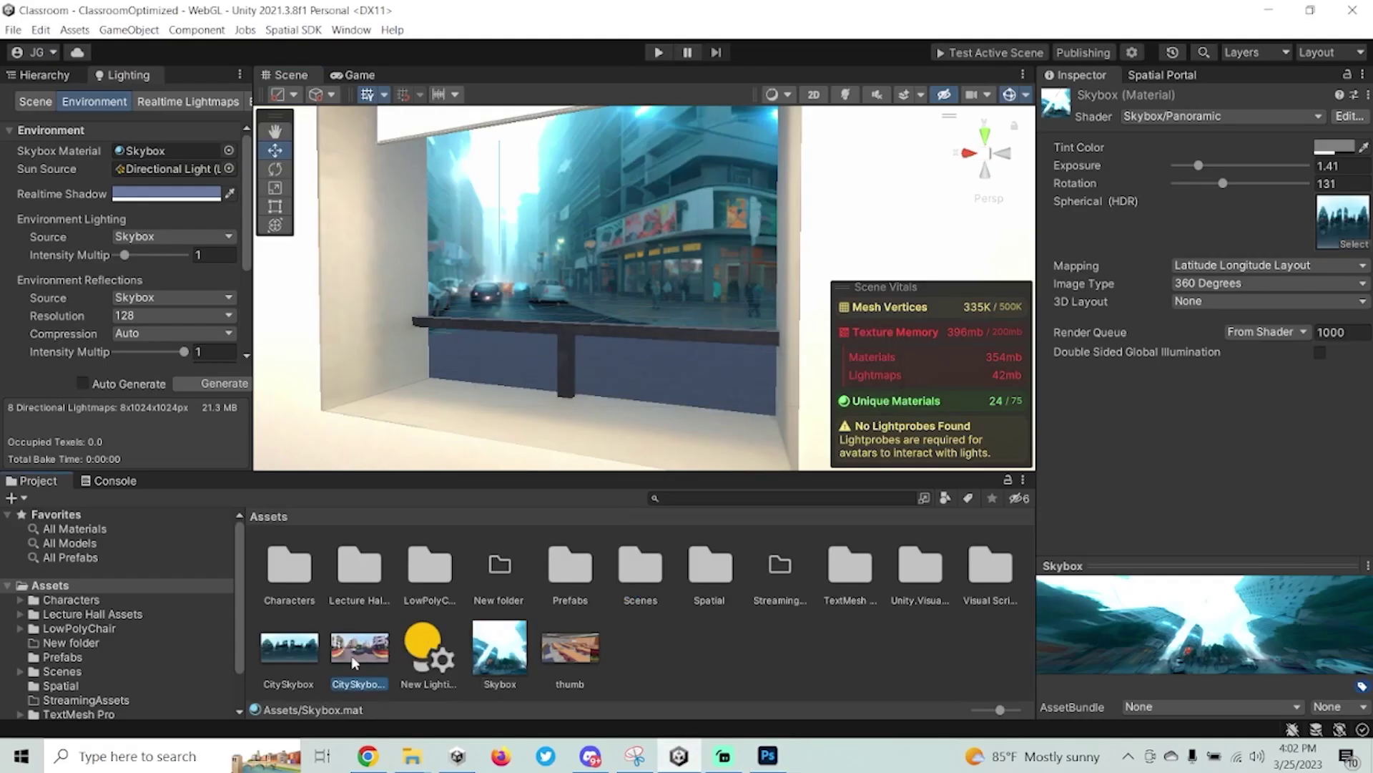
pyautogui.click(351, 656)
pyautogui.click(502, 666)
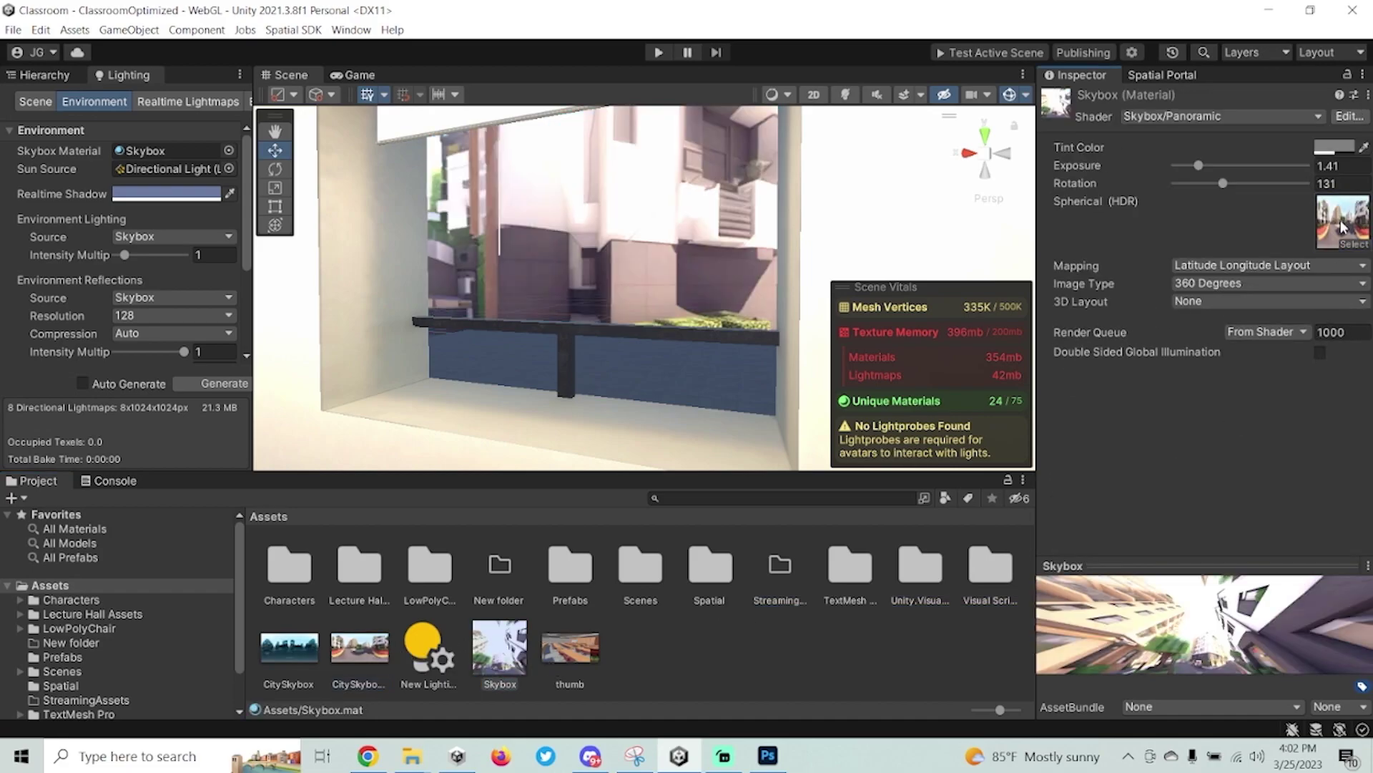
pyautogui.moveTo(693, 331); pyautogui.dragTo(599, 270, button='right')
pyautogui.scroll(5, 715, 316)
pyautogui.click(15, 30)
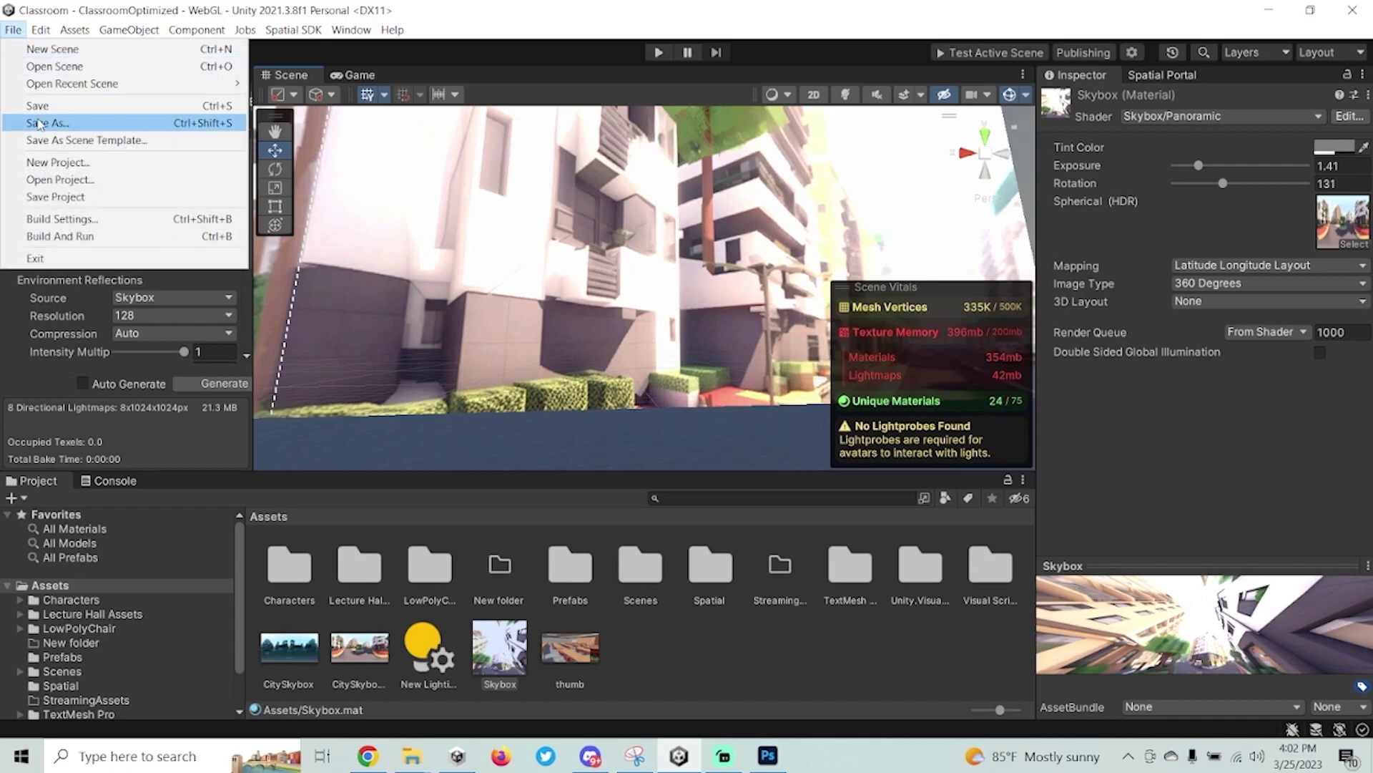
pyautogui.click(40, 108)
# Rotate the low-poly sky to 255 while flying the camera down the street.
pyautogui.moveTo(769, 325); pyautogui.dragTo(1143, 238, button='right')
pyautogui.moveTo(1223, 183); pyautogui.dragTo(1272, 200)
pyautogui.moveTo(942, 280); pyautogui.dragTo(630, 294, button='right')
pyautogui.scroll(-3, 880, 276)
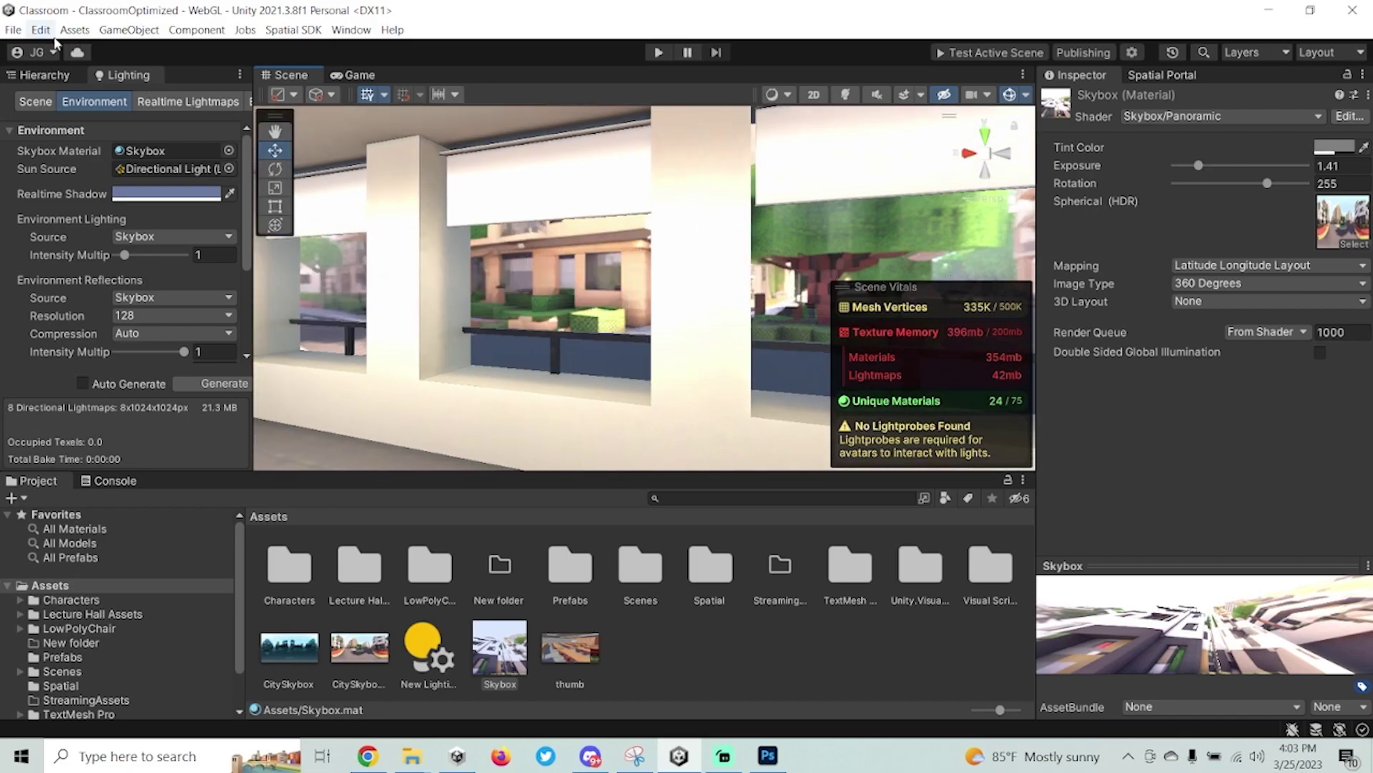
pyautogui.click(13, 30)
# Save the scene and upload it to the Spatial sandbox for testing.
pyautogui.click(32, 107)
pyautogui.click(1008, 53)
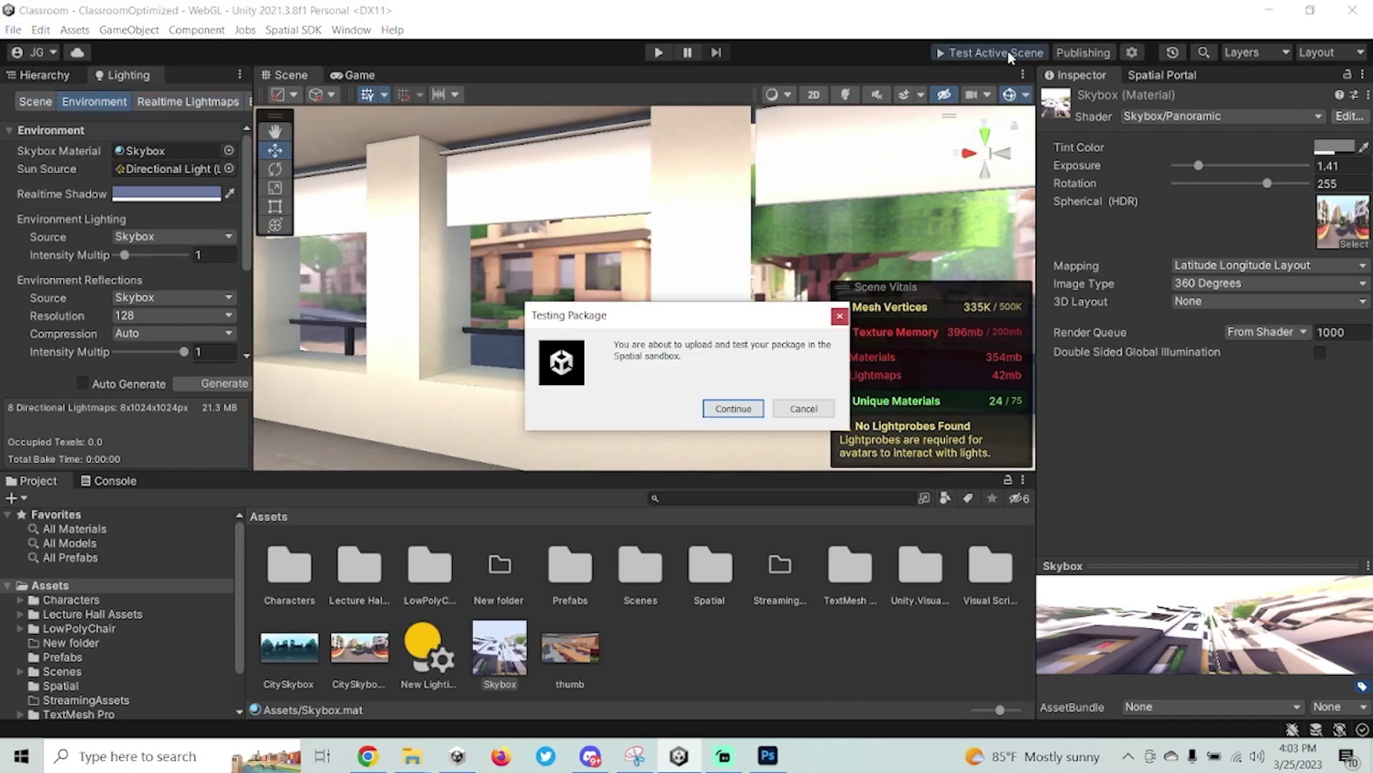
pyautogui.click(722, 406)
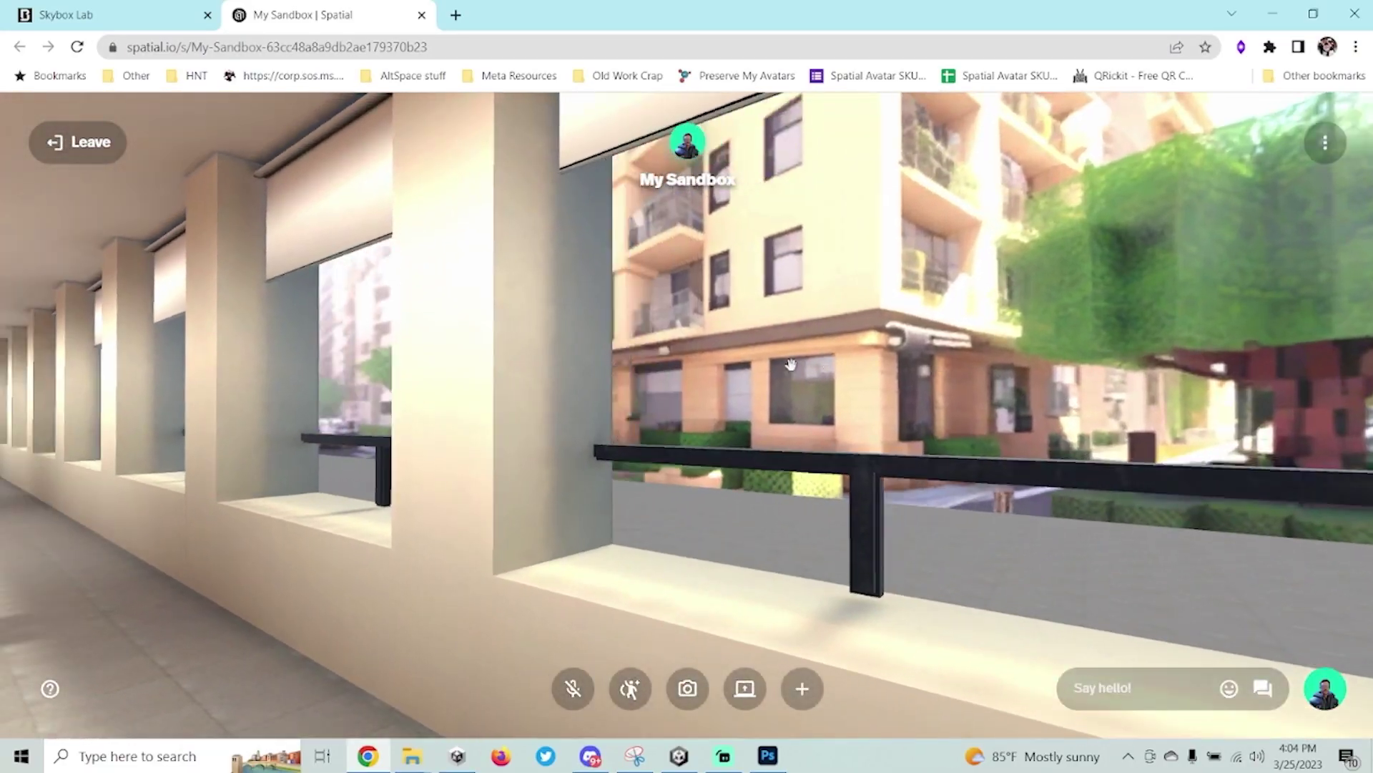
# Look around the classroom sandbox to face the window wall and its street view.
pyautogui.moveTo(791, 365); pyautogui.dragTo(646, 427)
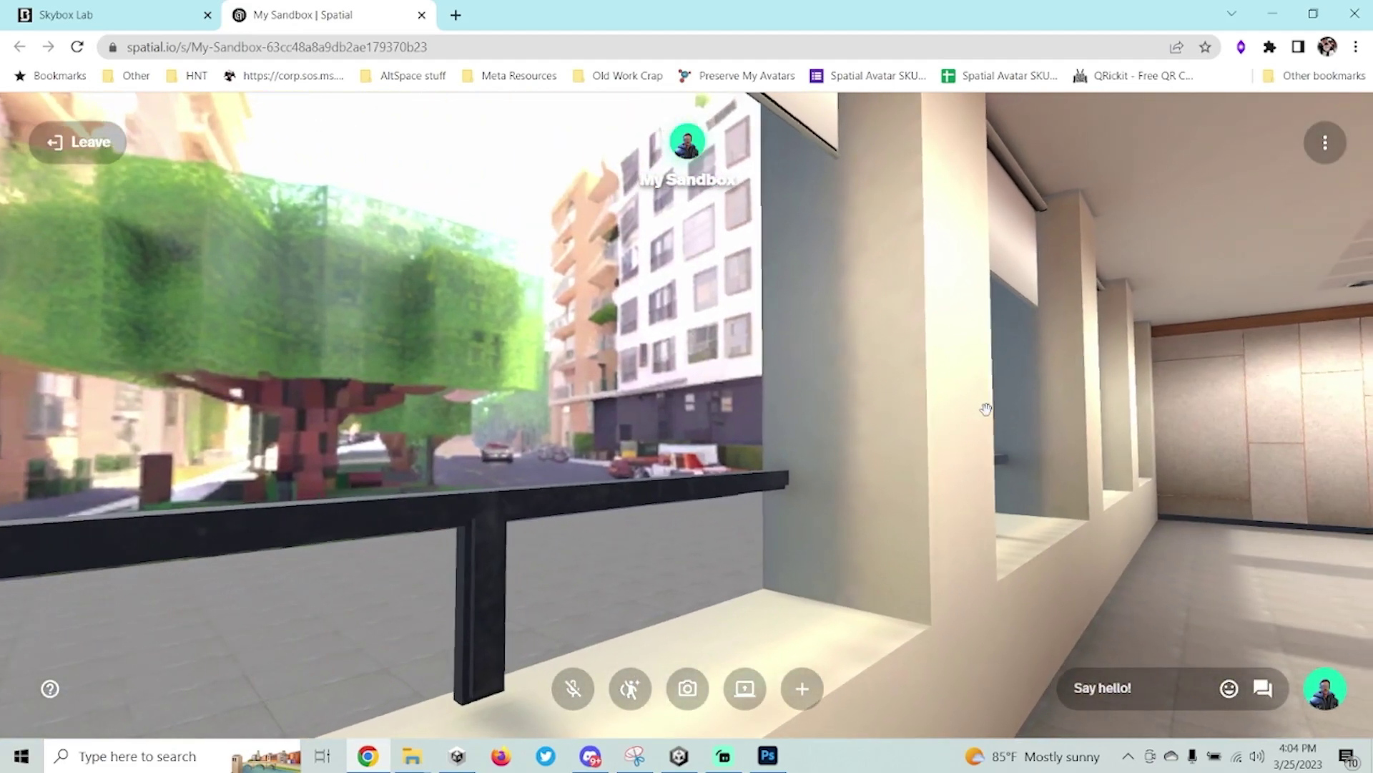
pyautogui.moveTo(987, 409); pyautogui.dragTo(862, 439)
pyautogui.scroll(-5, 860, 438)
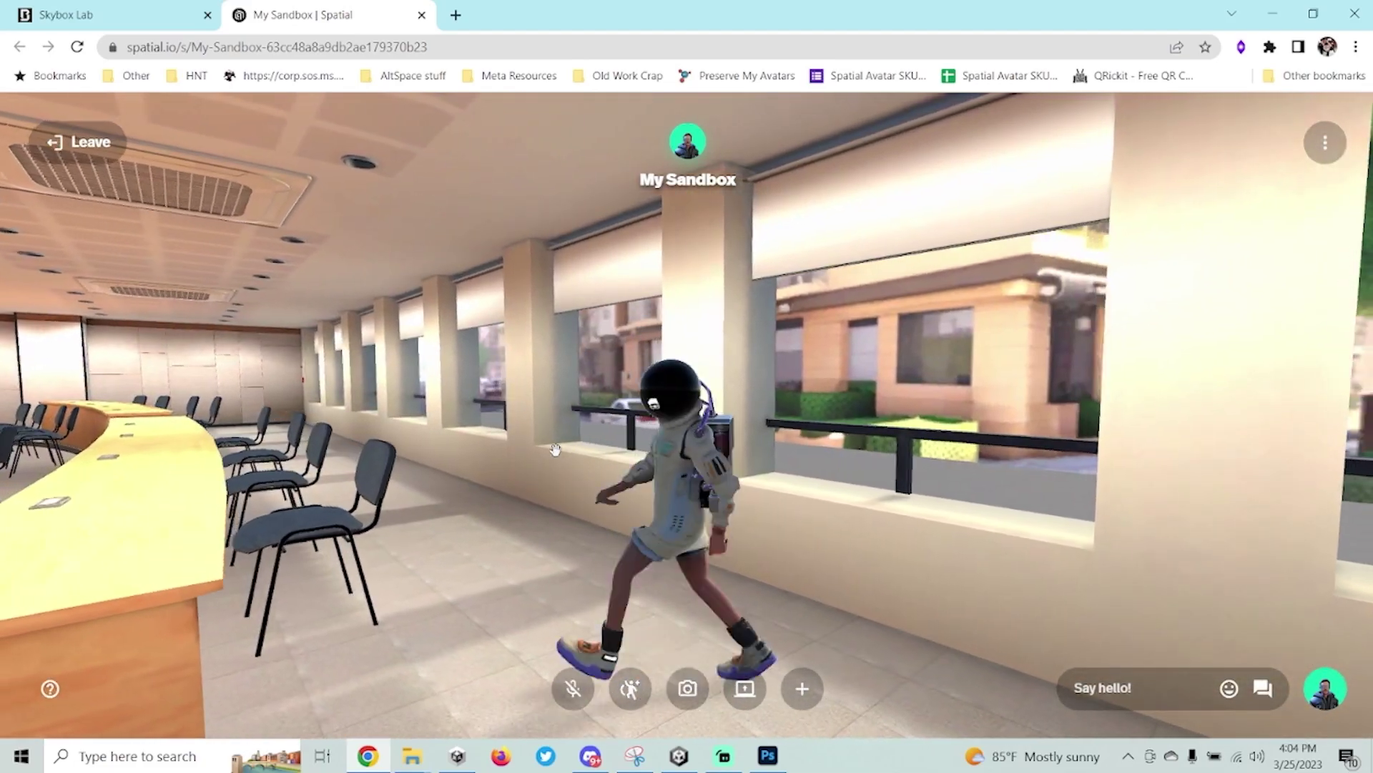
pyautogui.moveTo(555, 450); pyautogui.dragTo(1210, 413)
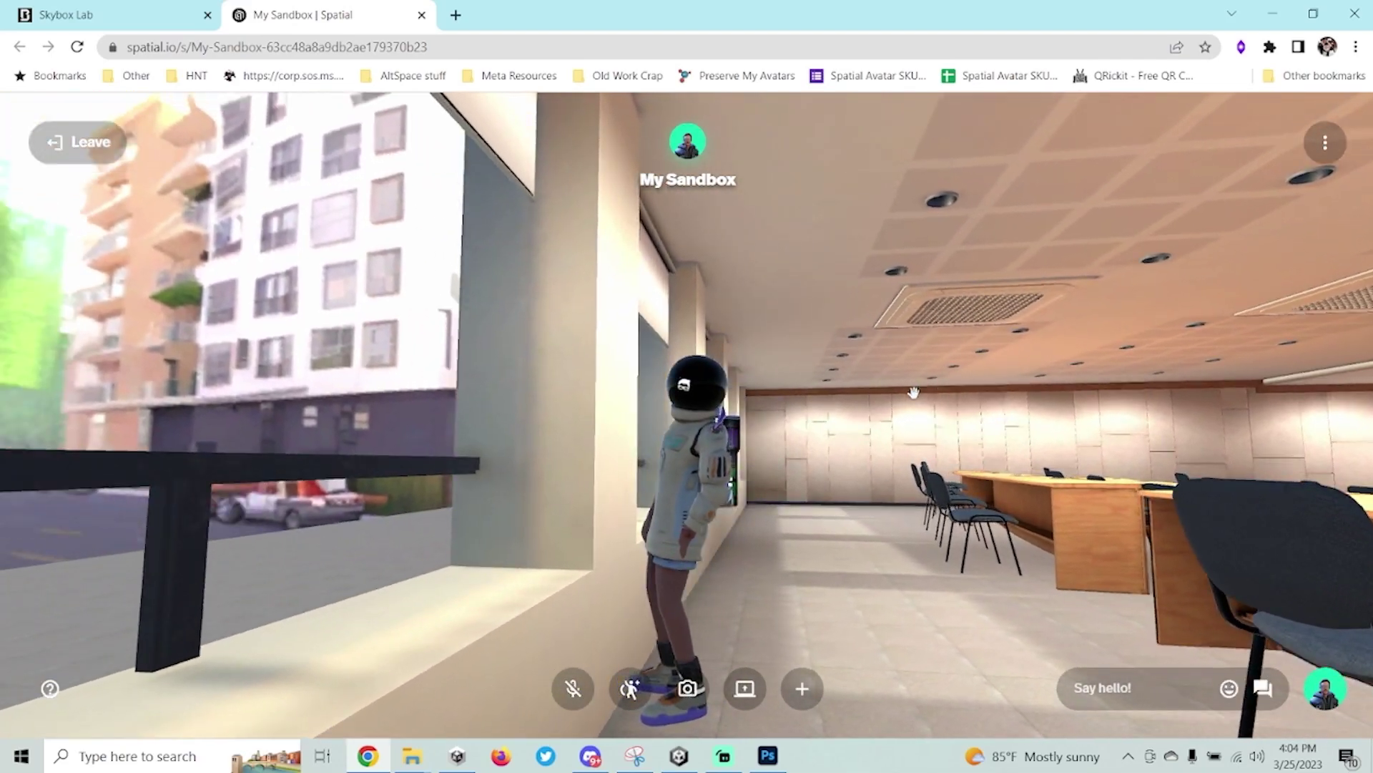
pyautogui.moveTo(913, 392); pyautogui.dragTo(503, 450)
pyautogui.press('d')
pyautogui.press('a')
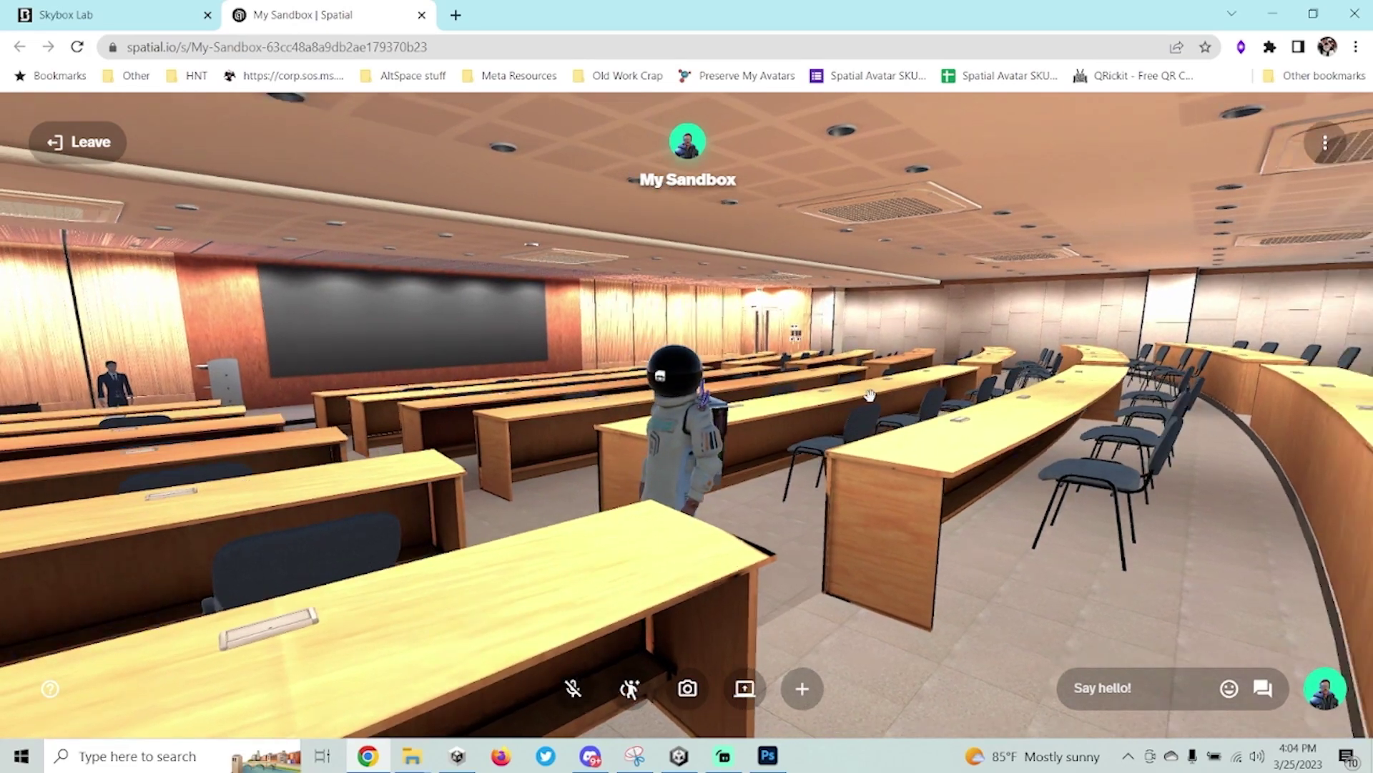
# Walk the avatar right toward the windows, then orbit across the rows of desks.
pyautogui.moveTo(870, 398); pyautogui.dragTo(786, 420)
pyautogui.press('d')
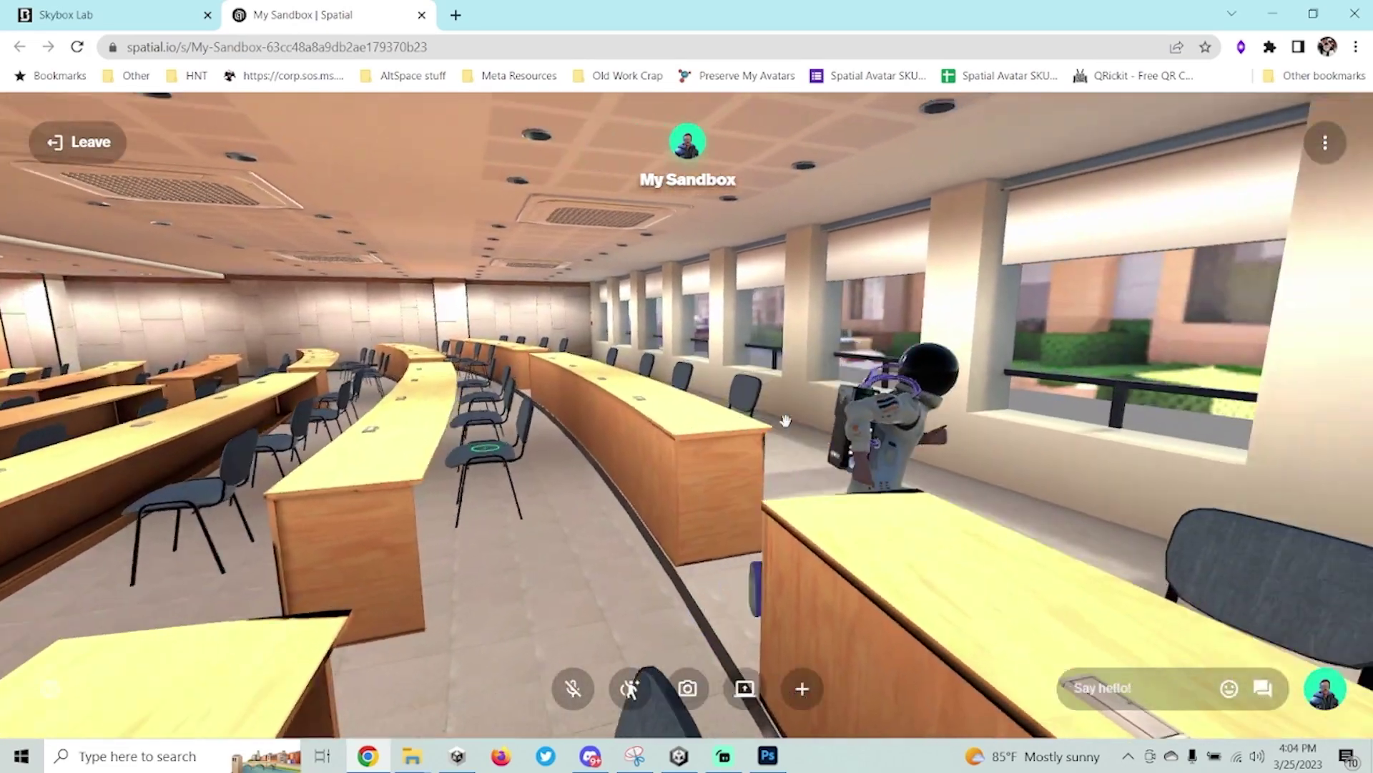
pyautogui.press('d')
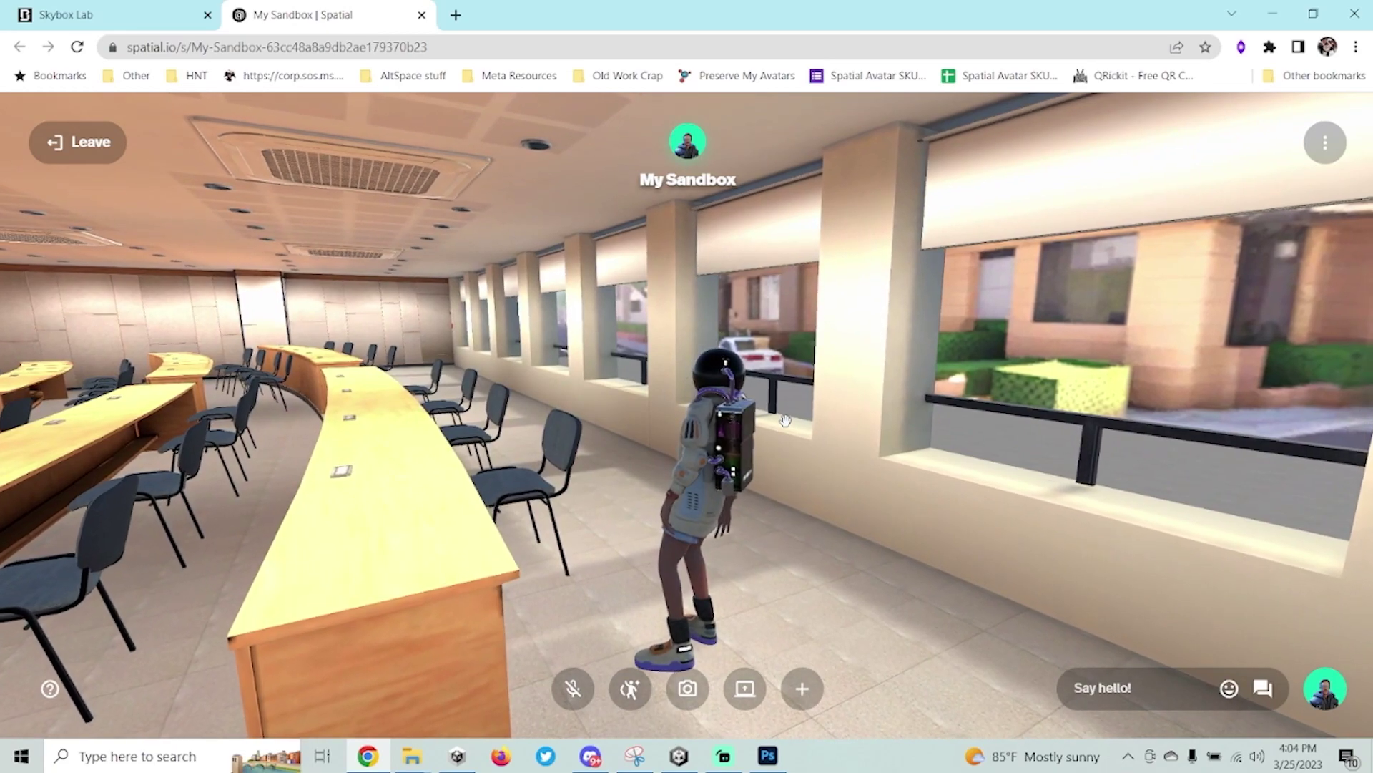
pyautogui.moveTo(595, 431); pyautogui.dragTo(800, 434)
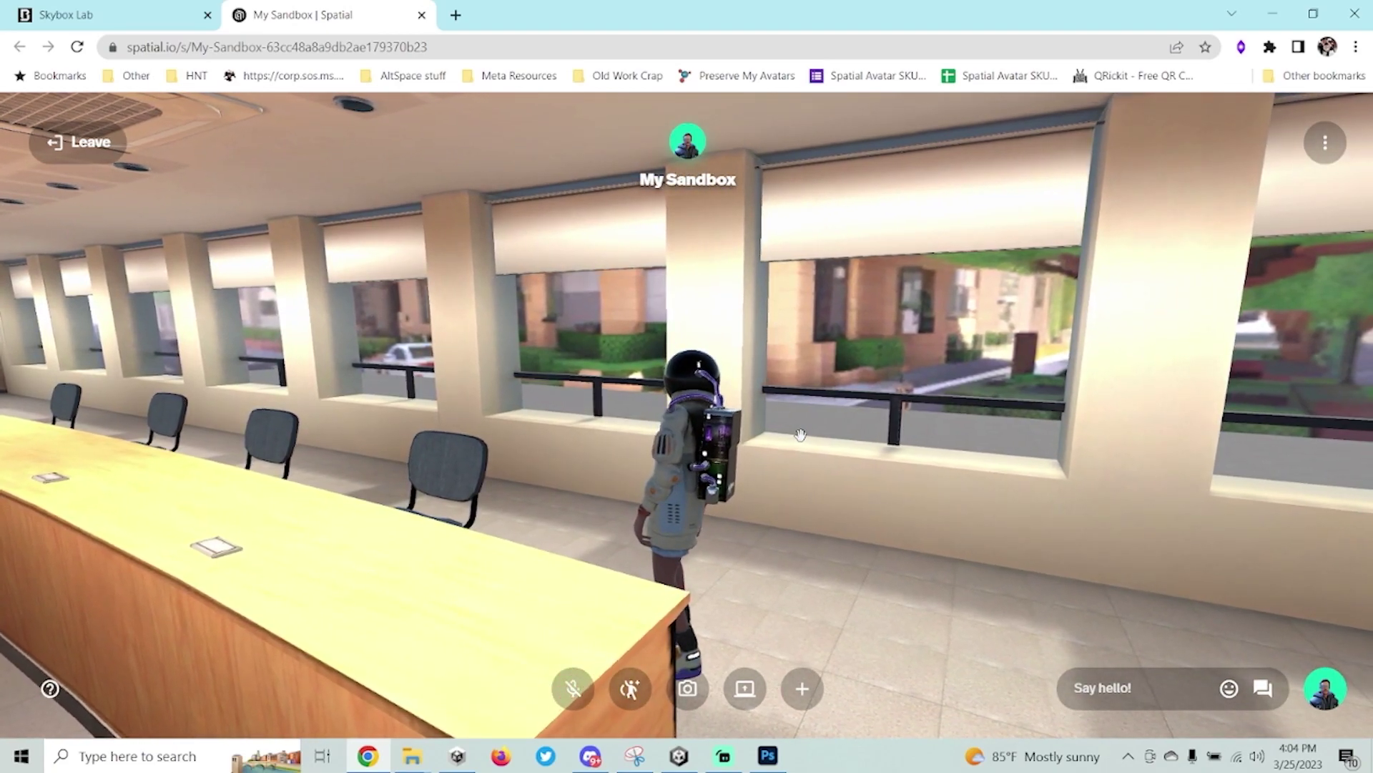
pyautogui.moveTo(801, 435); pyautogui.dragTo(546, 470)
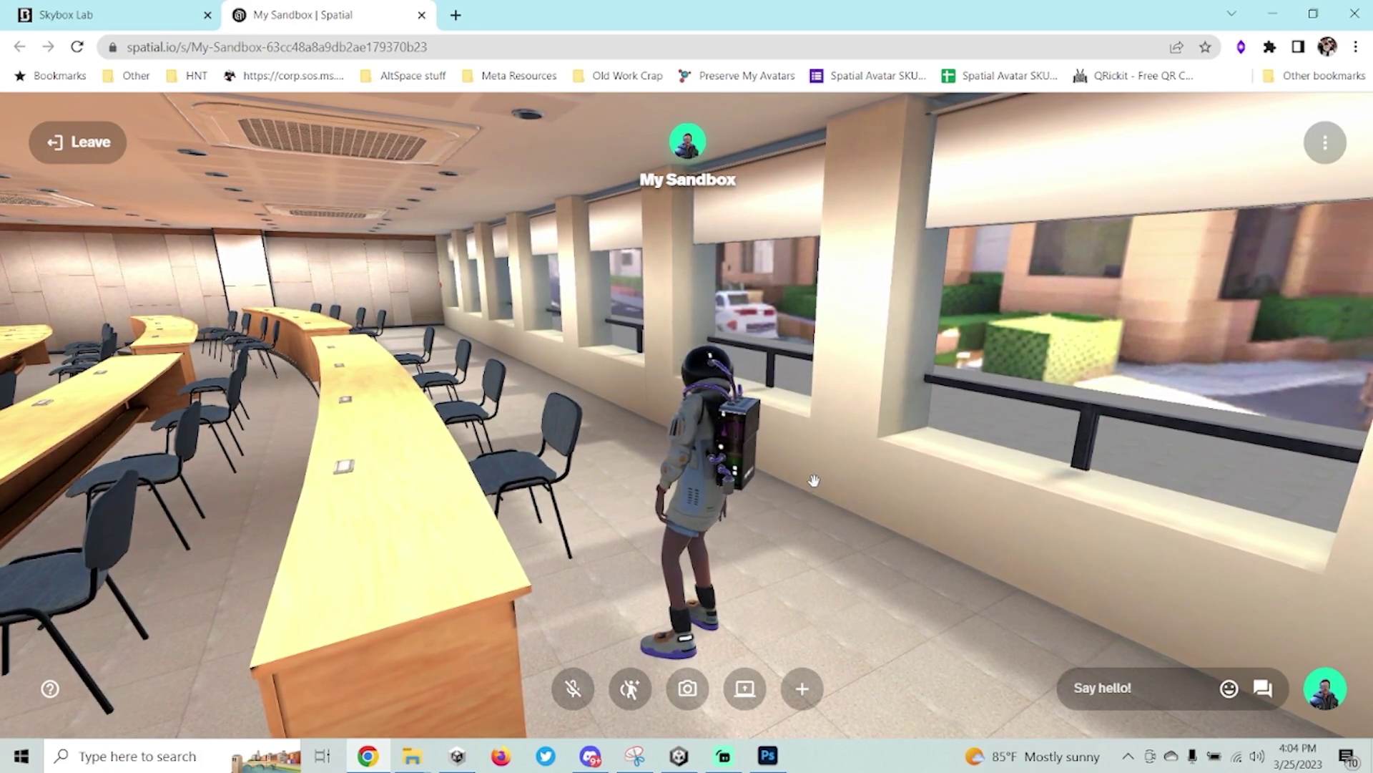
# Turn the avatar toward the camera and make it dance from the Reactions bar.
pyautogui.press('s')
pyautogui.moveTo(814, 480); pyautogui.dragTo(783, 488)
pyautogui.press('d')
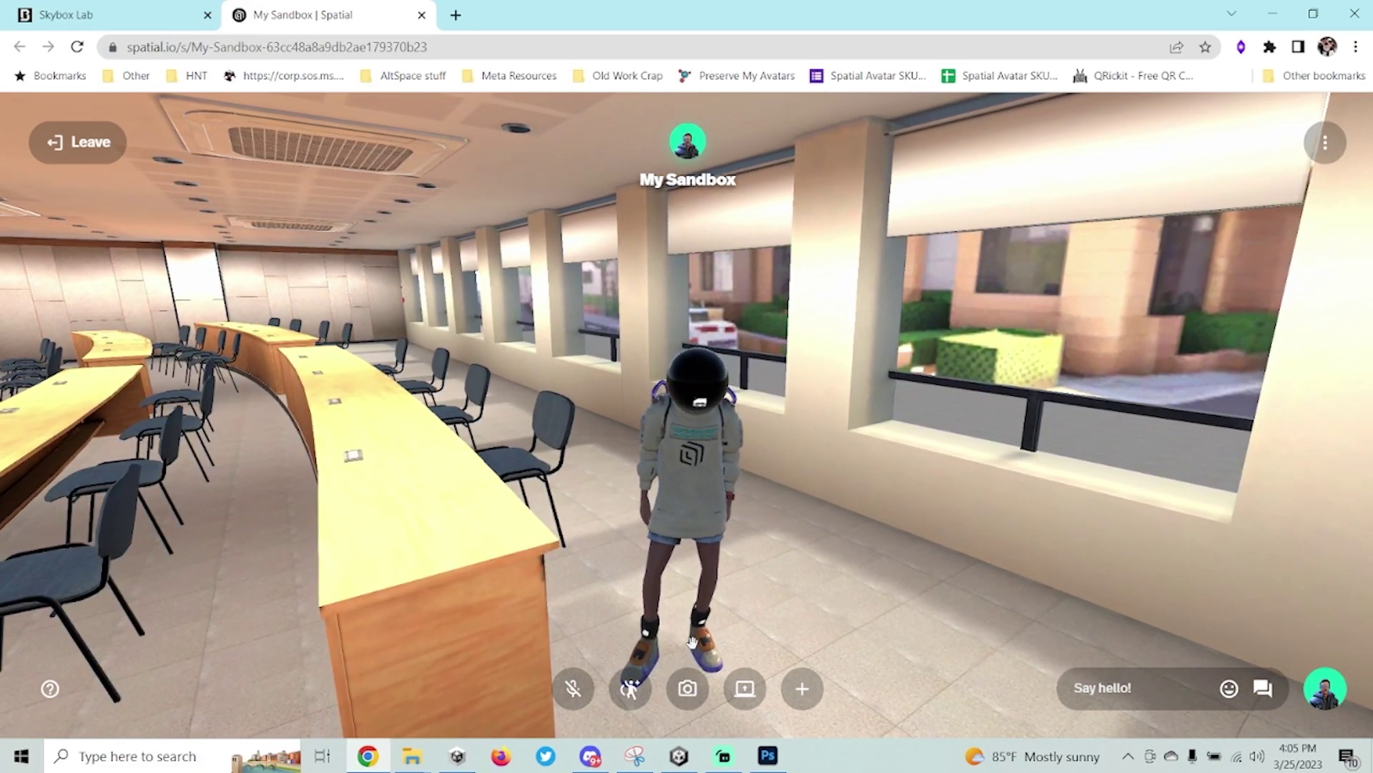
pyautogui.click(631, 691)
pyautogui.moveTo(737, 555); pyautogui.dragTo(726, 475)
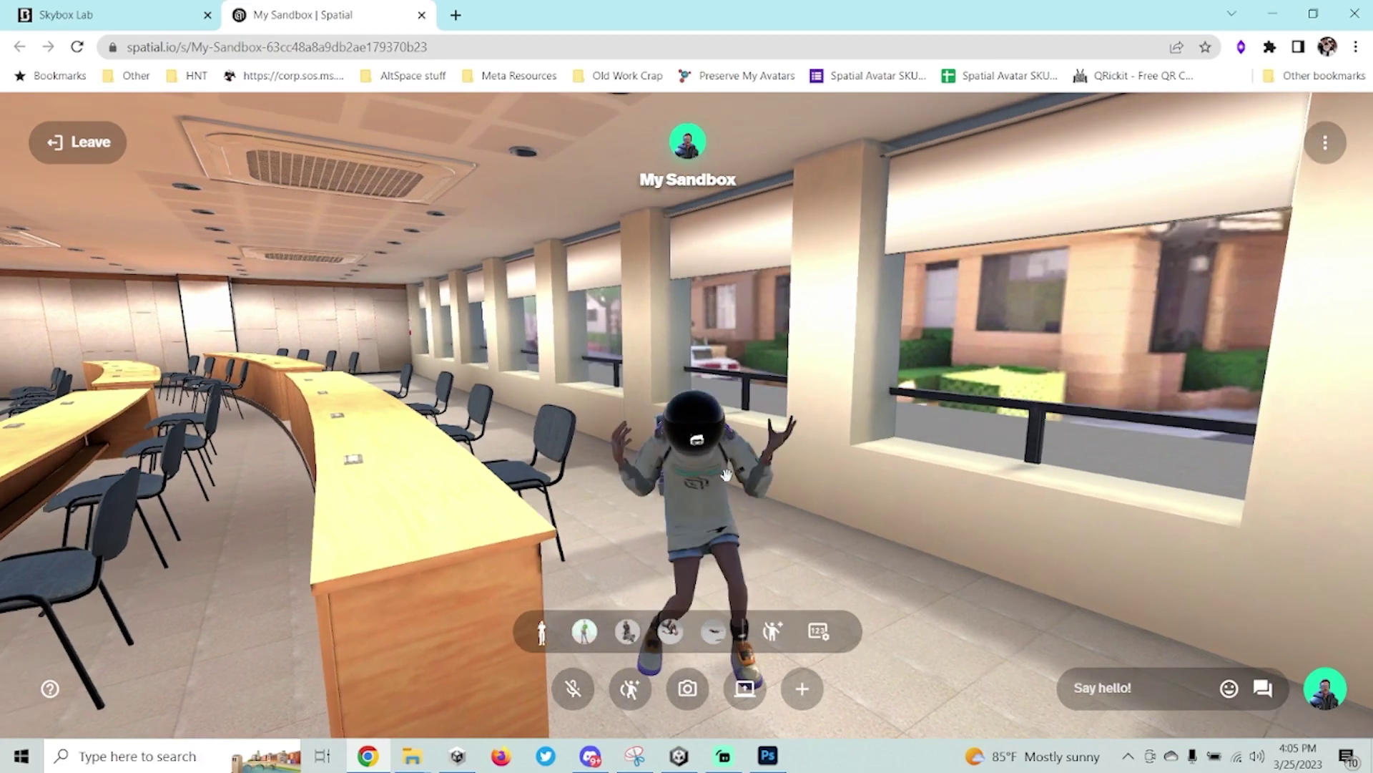